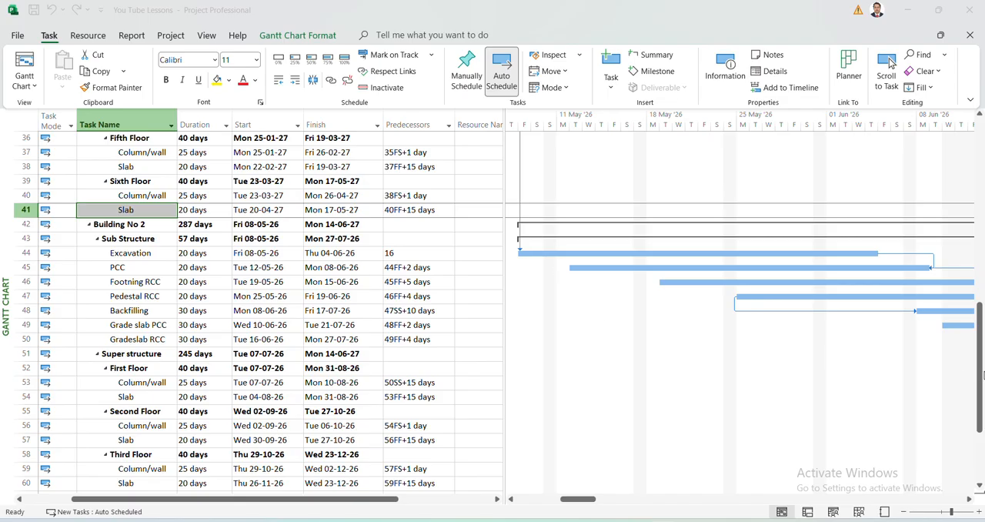
Insert three blank tasks directly above the Building No 1 summary task.
drag(982, 375, 982, 187)
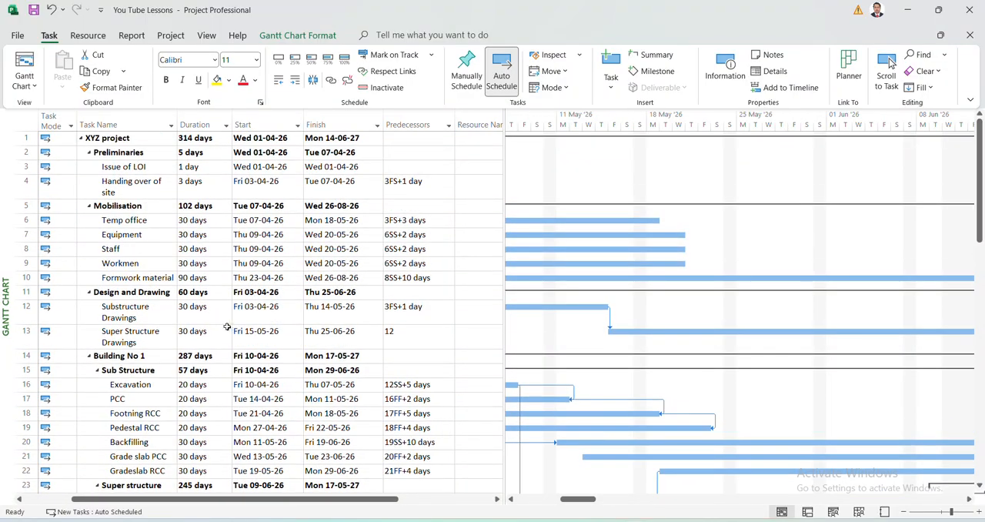
click(23, 358)
right_click(23, 358)
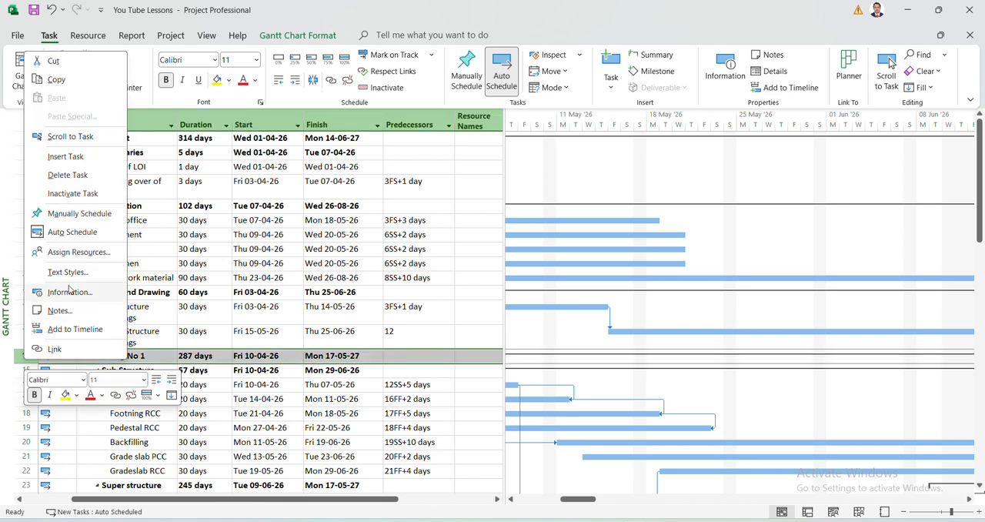
click(76, 157)
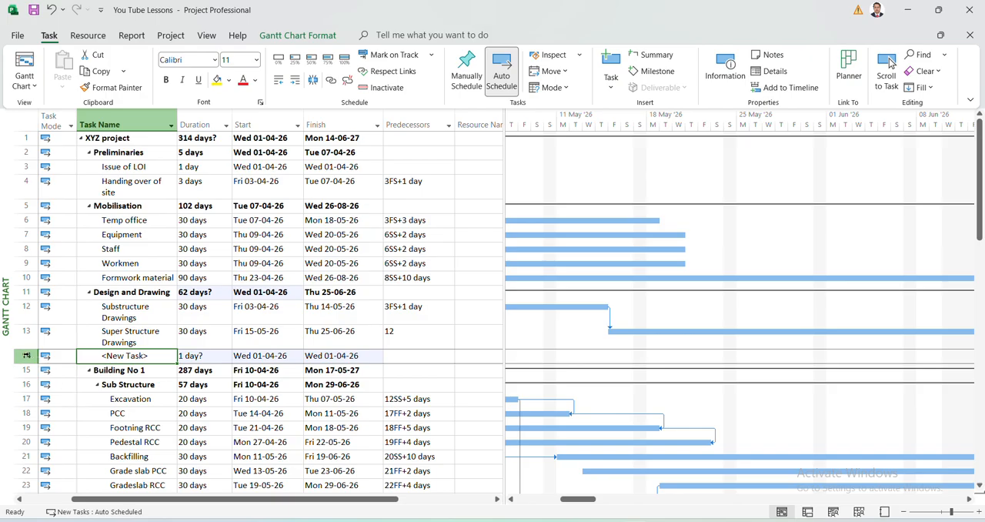
click(26, 356)
right_click(26, 356)
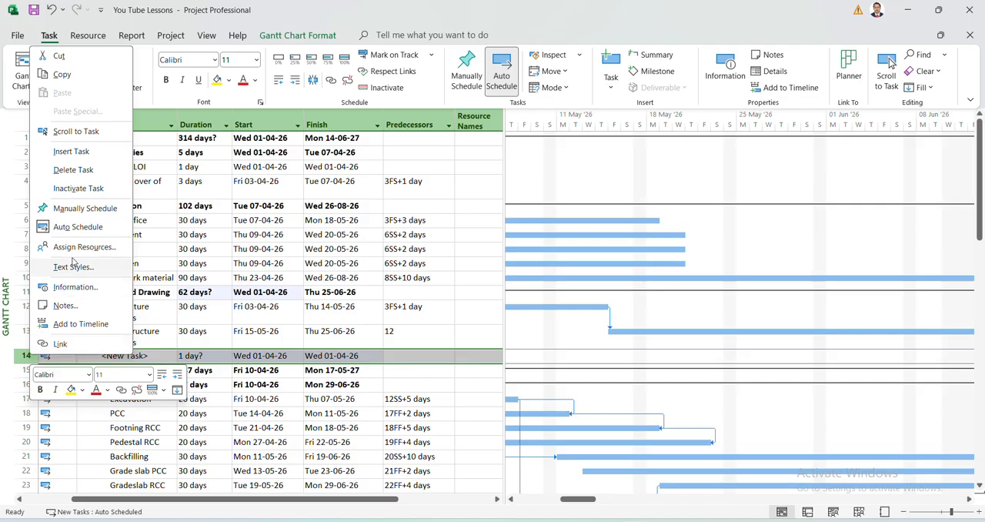
click(84, 155)
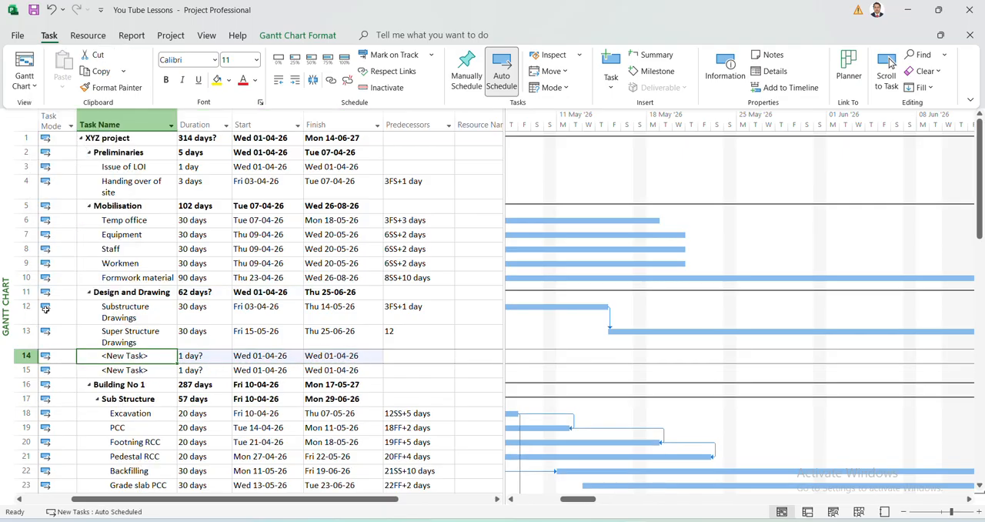
right_click(26, 355)
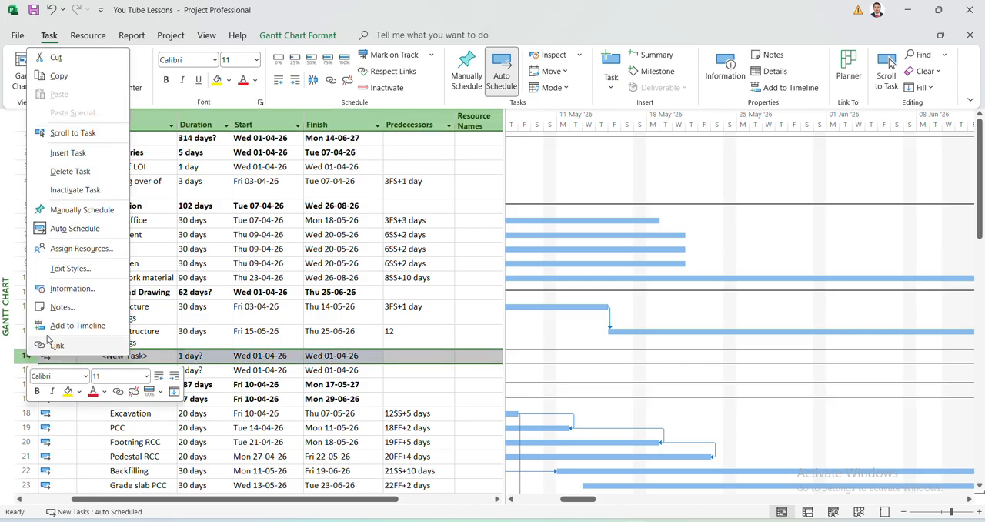
click(74, 153)
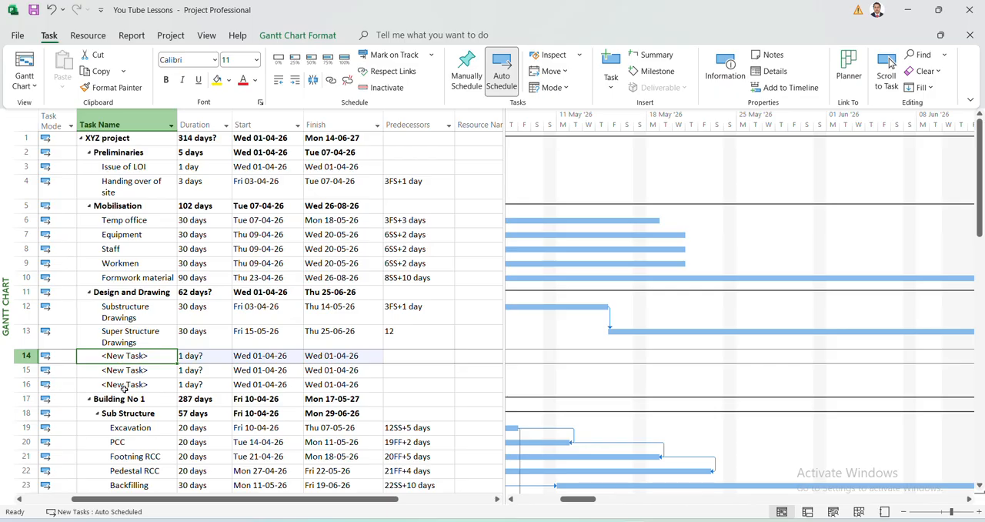
Name the first of the new tasks, in row 14, "Milestones".
text(Mil)
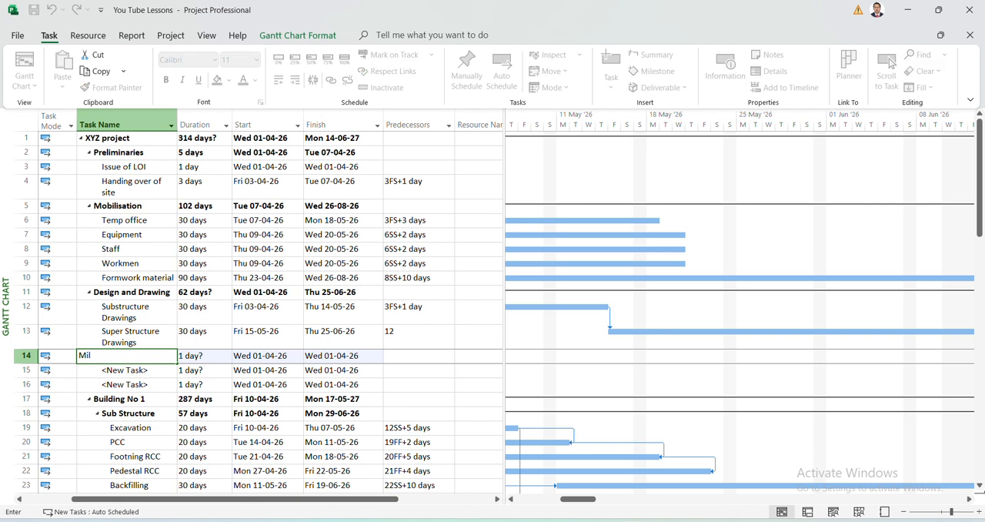
text(estone)
text(s)
key(Return)
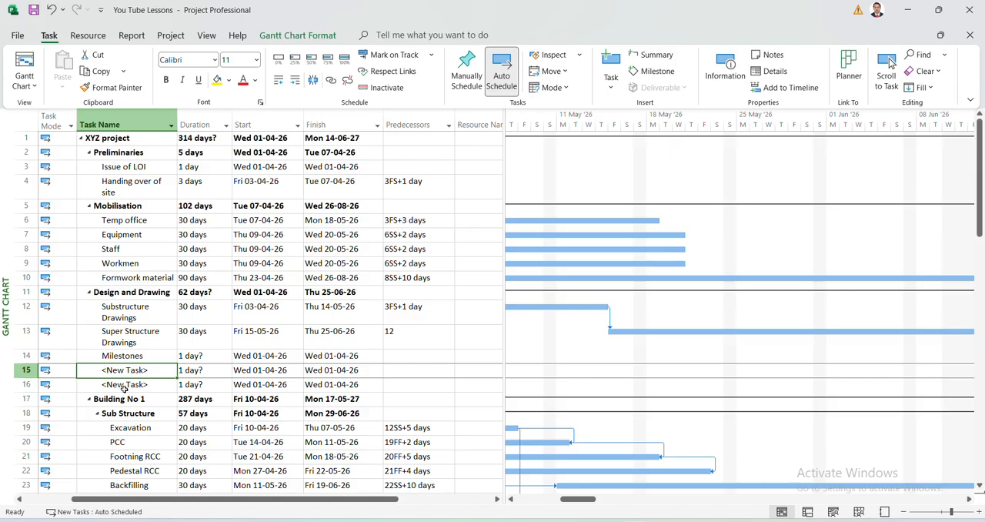
Name the new task in row 15 "Completion of Building no. 1".
text(Com)
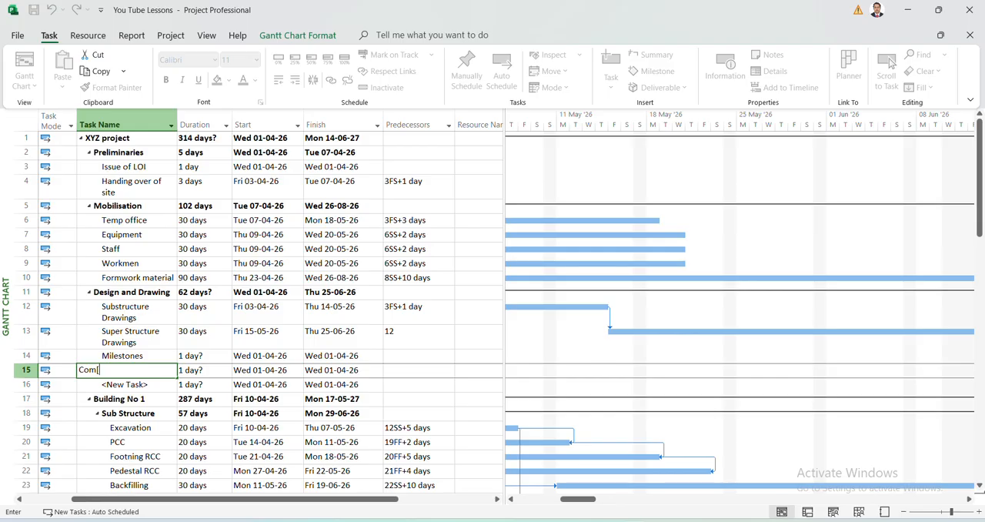
text(pletion of Building no. 1)
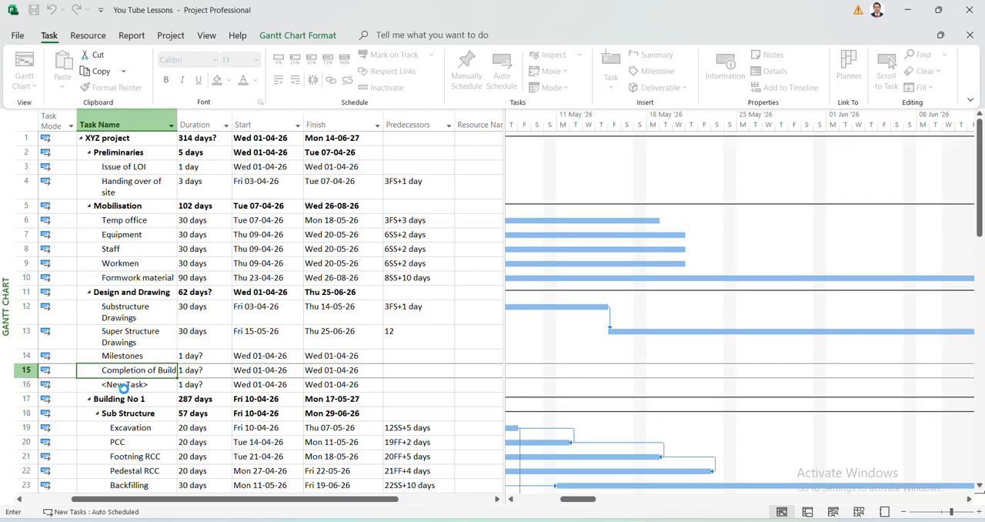
click(124, 387)
text(C)
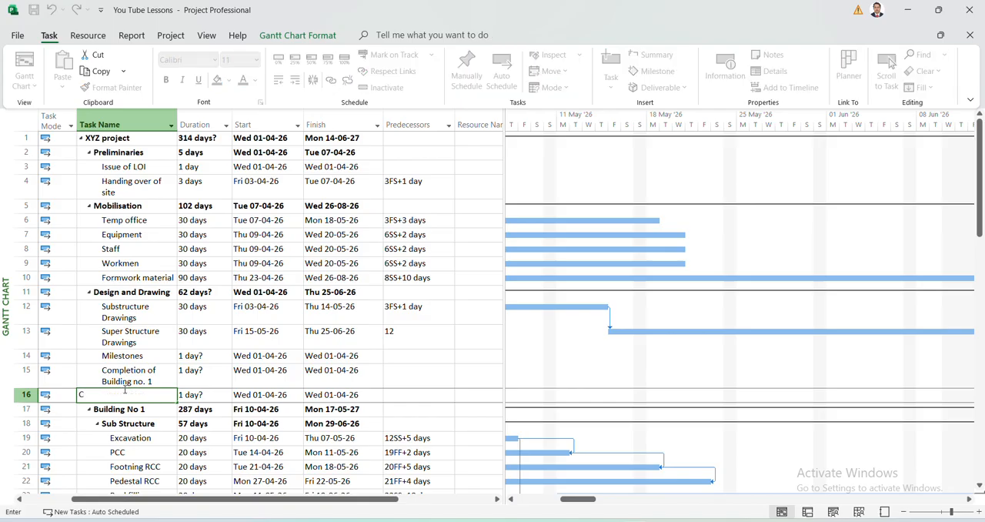
key(Escape)
Rename the task in row 15, below Milestones, as "Building No.1".
key(Up)
text(Bu)
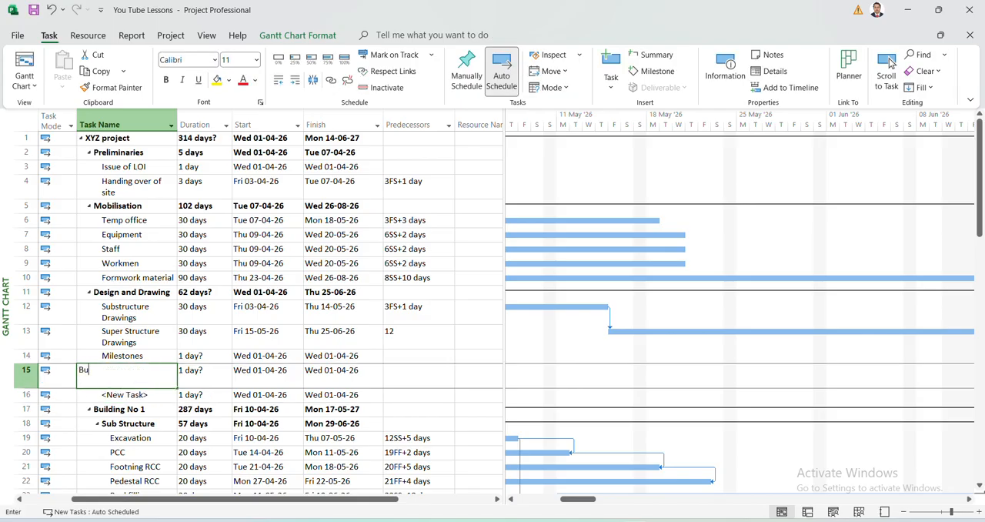
text(il)
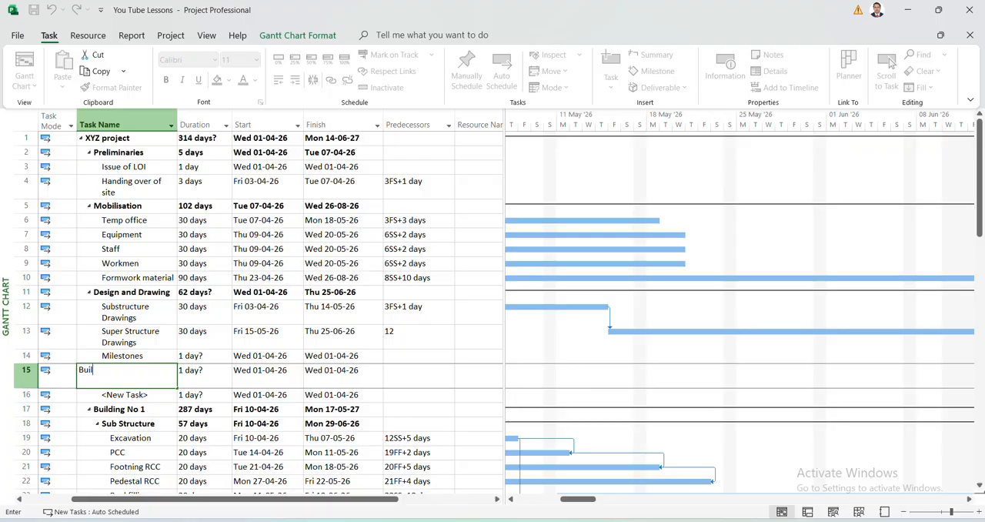
text(ding No.1)
key(Return)
Name the remaining new task in row 16 "Building no. 2".
text(B)
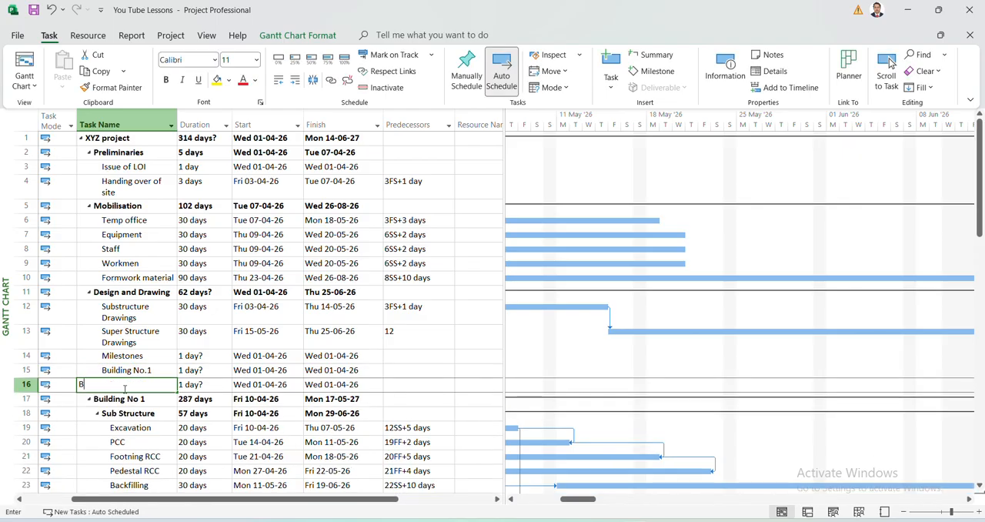
text(uild)
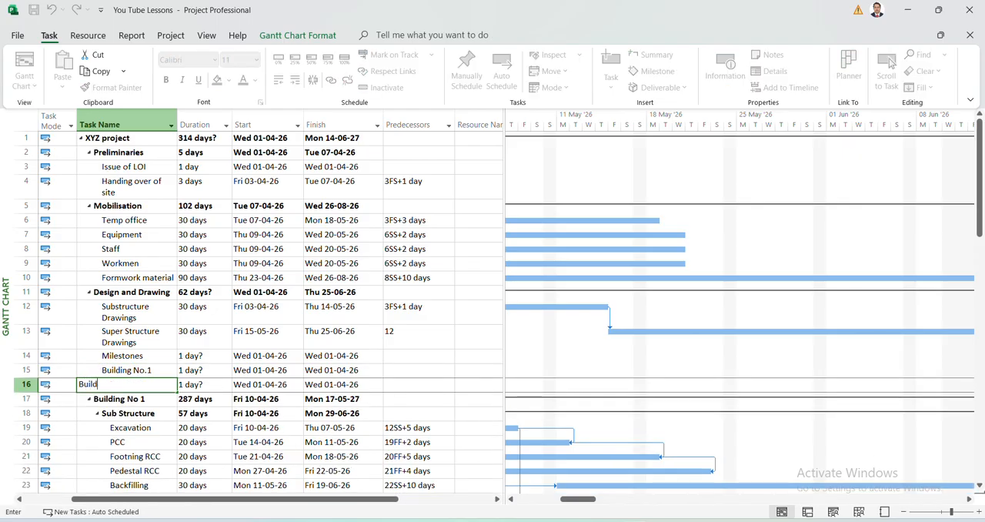
text(ing no. 2)
key(Return)
Outdent the Milestones task so it becomes the summary of the two building tasks below it.
key(Up)
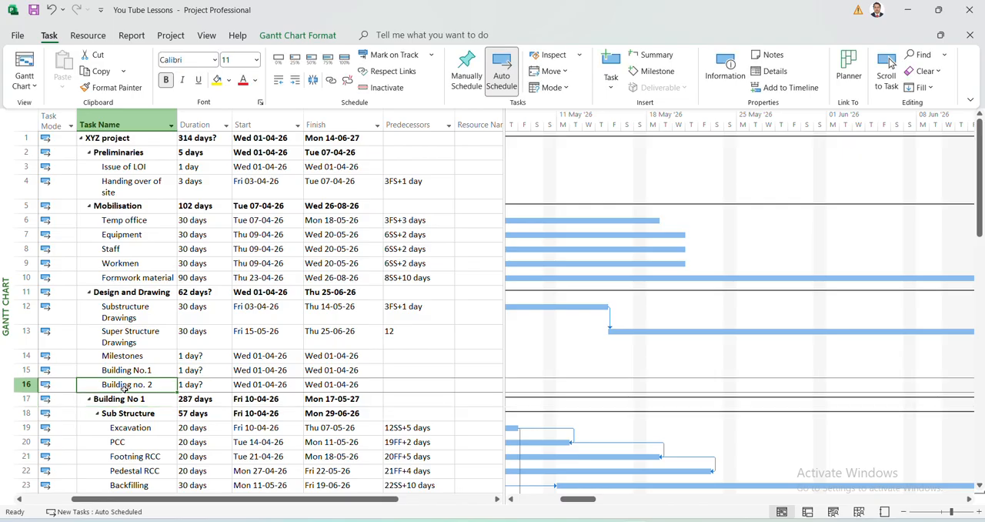
key(Up)
key(Up)
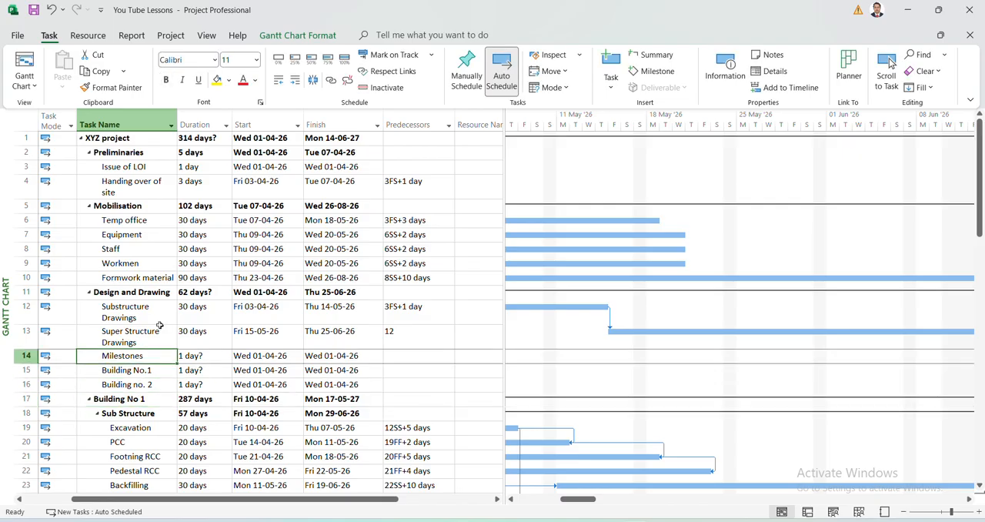
click(279, 80)
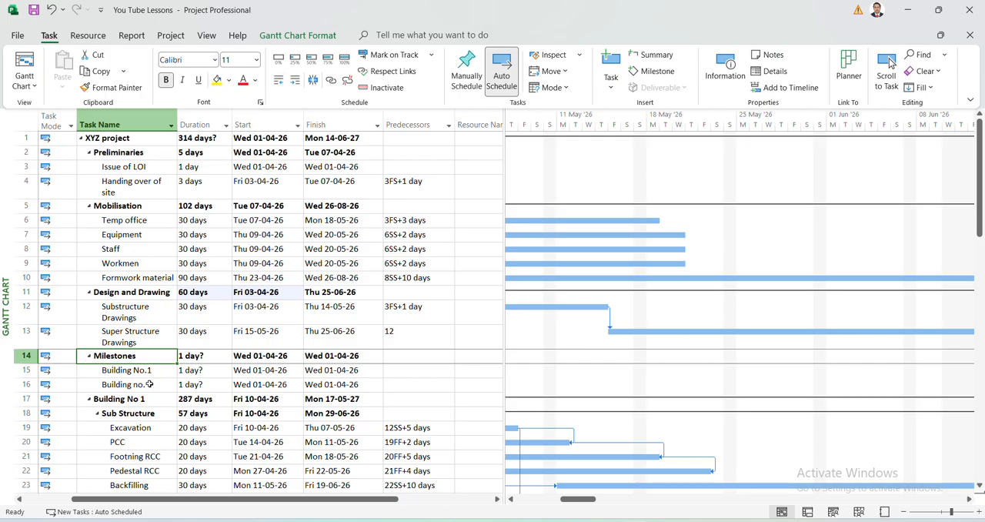
Set the durations of the Building No.1 and Building no. 2 tasks under Milestones to 0 days.
key(Down)
key(Right)
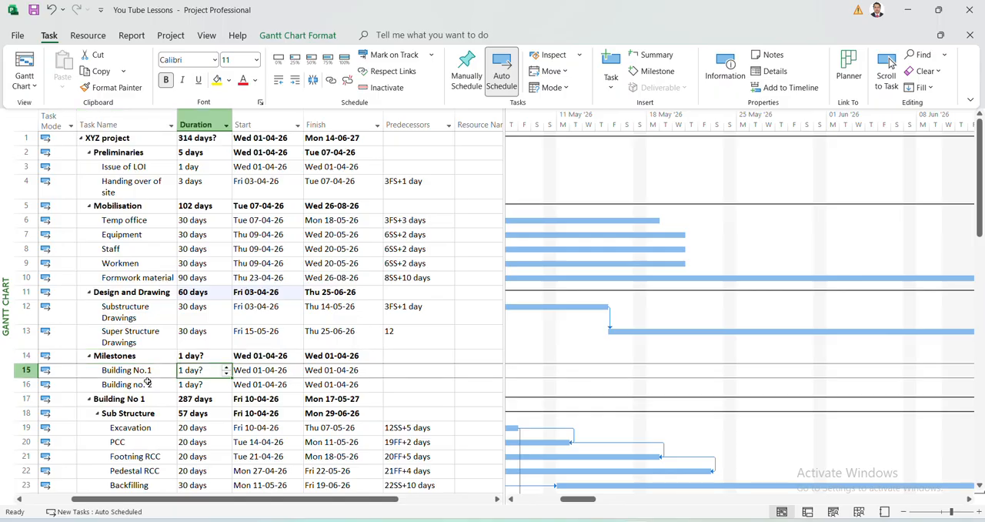
text(0)
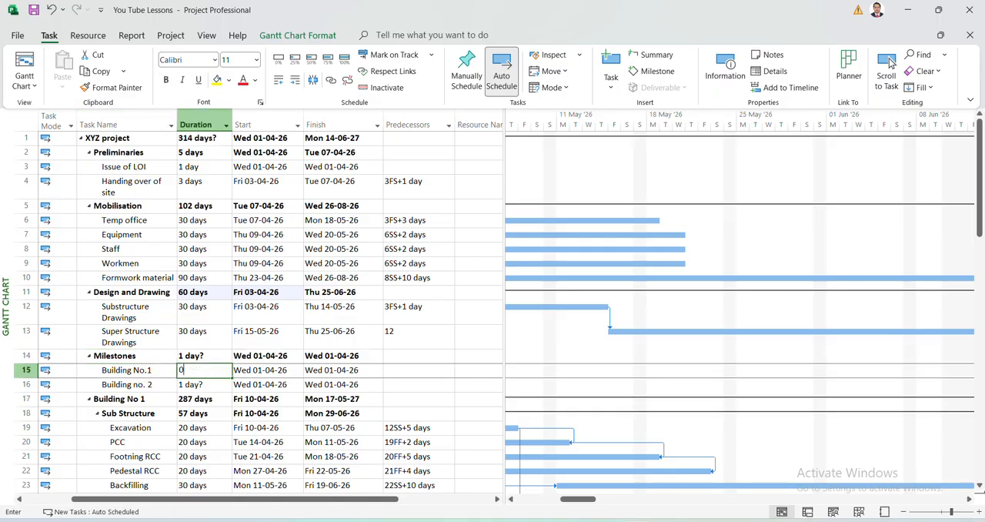
key(Return)
key(BackSpace)
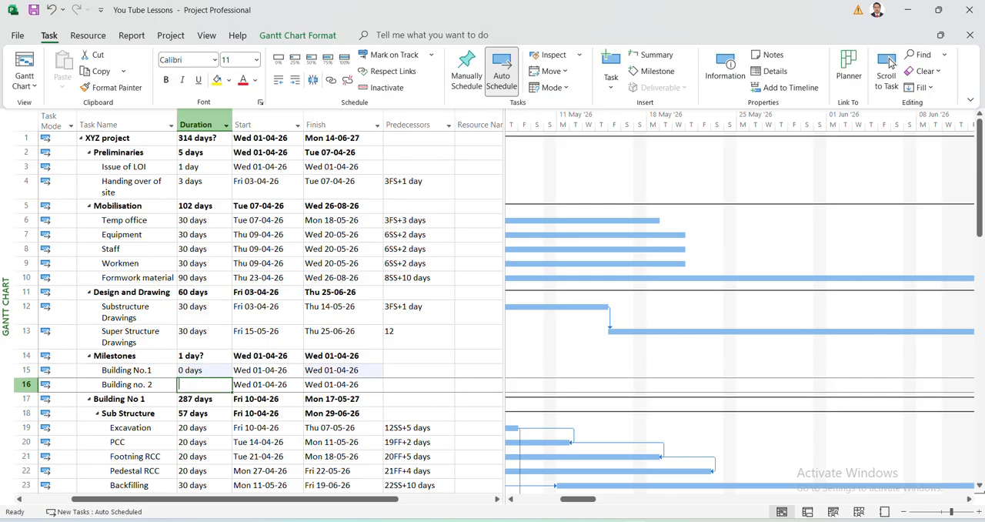
text(0)
key(Return)
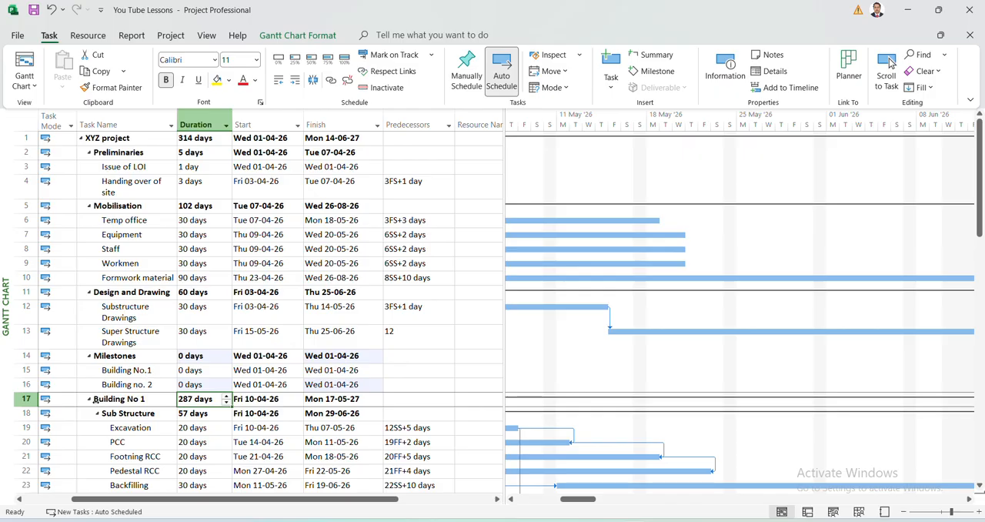
Collapse the Building No 1 and Building No 2 summary tasks and check the Building No 1 finish date.
click(88, 400)
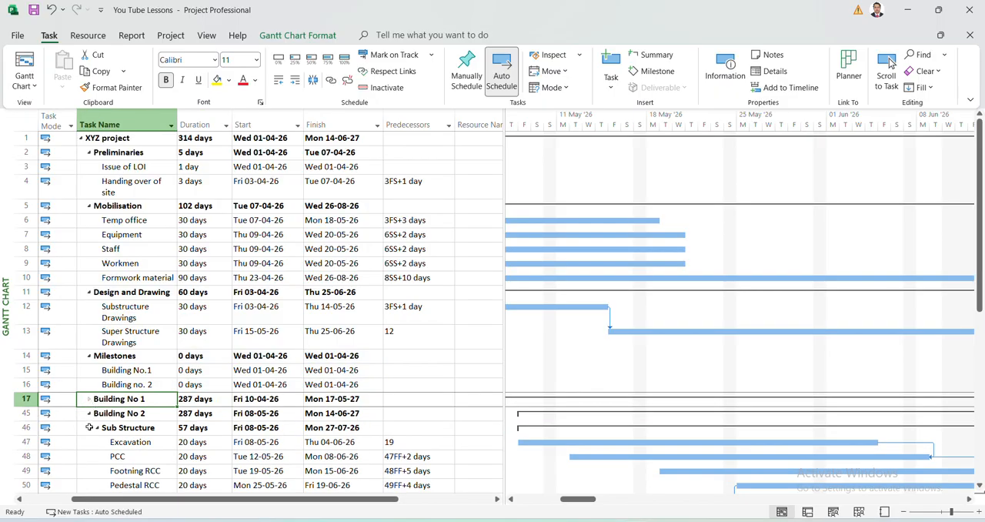
click(89, 413)
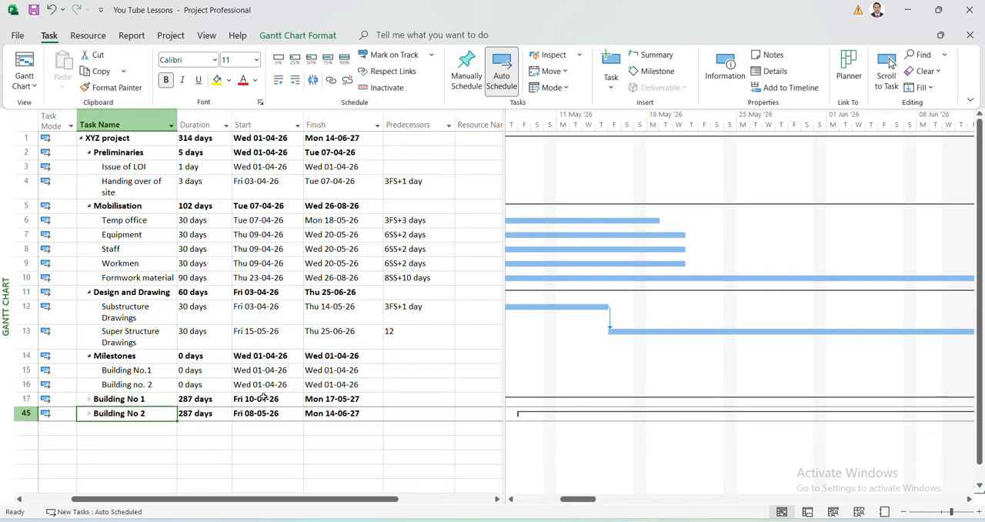
click(347, 402)
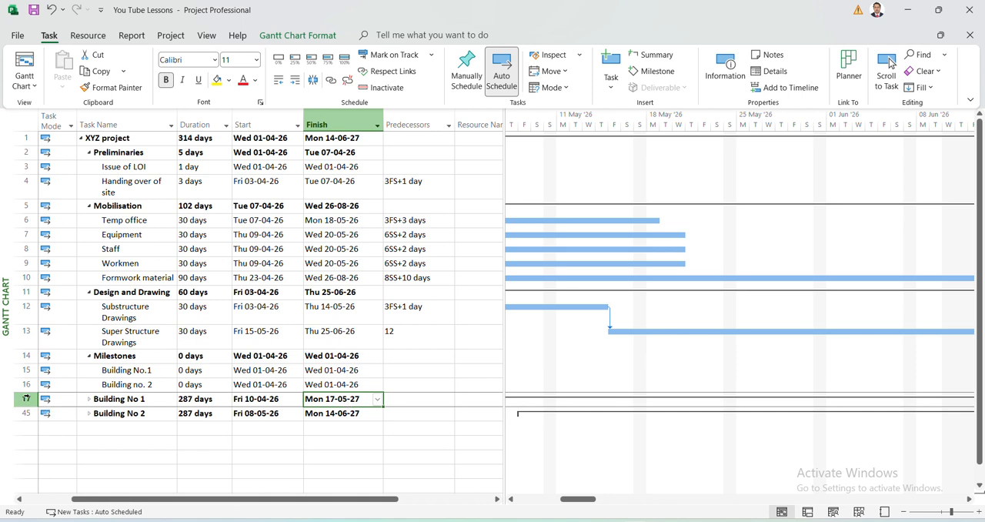
Set the predecessor of the Building No.1 milestone to 17 and of the Building no. 2 milestone to 45.
click(416, 373)
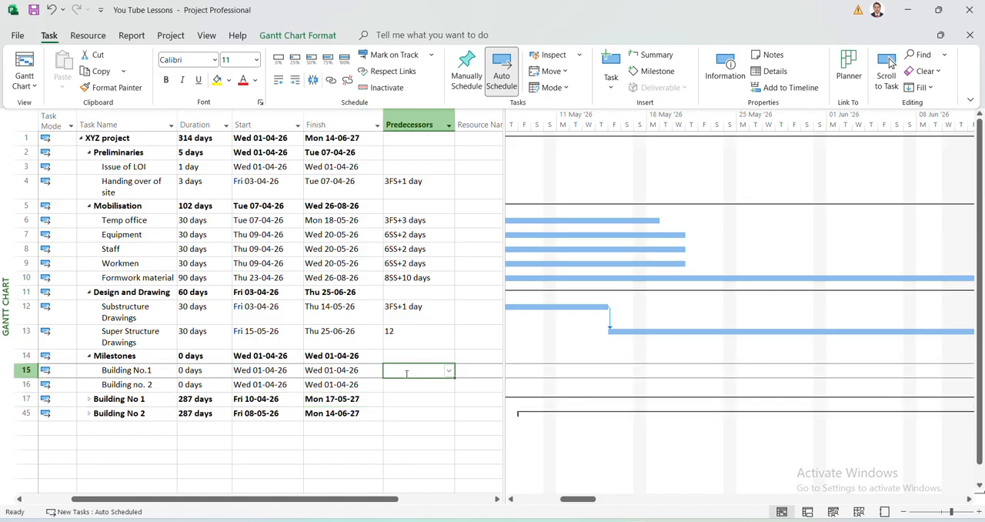
text(17)
key(Return)
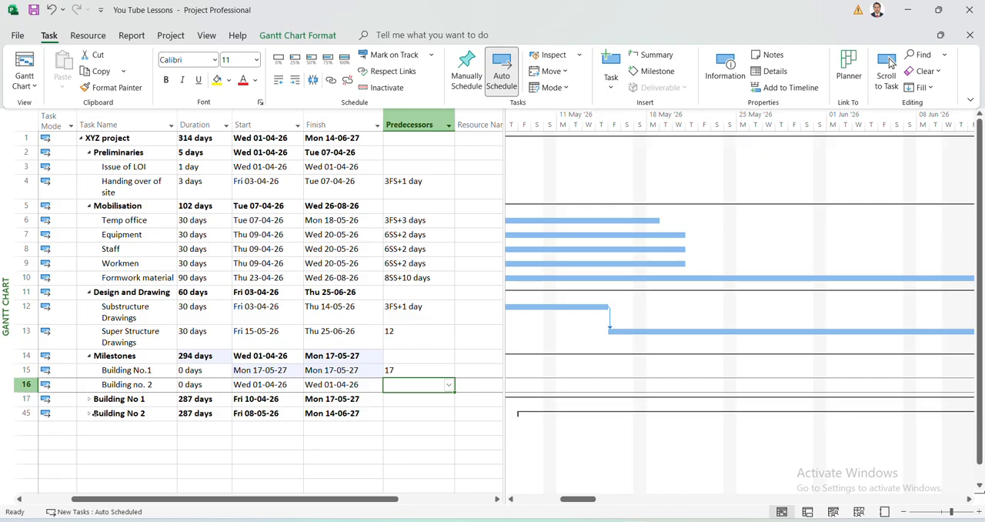
text(5)
key(Return)
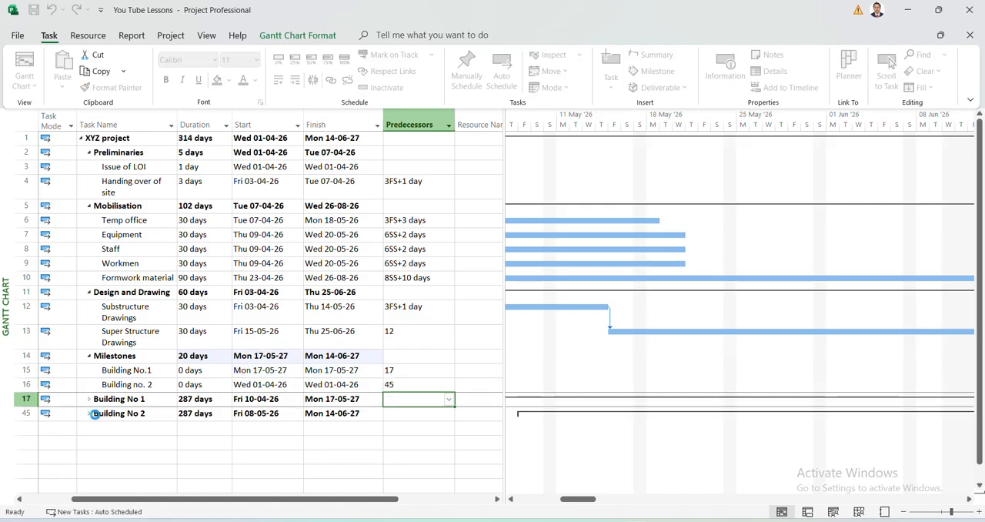
key(Up)
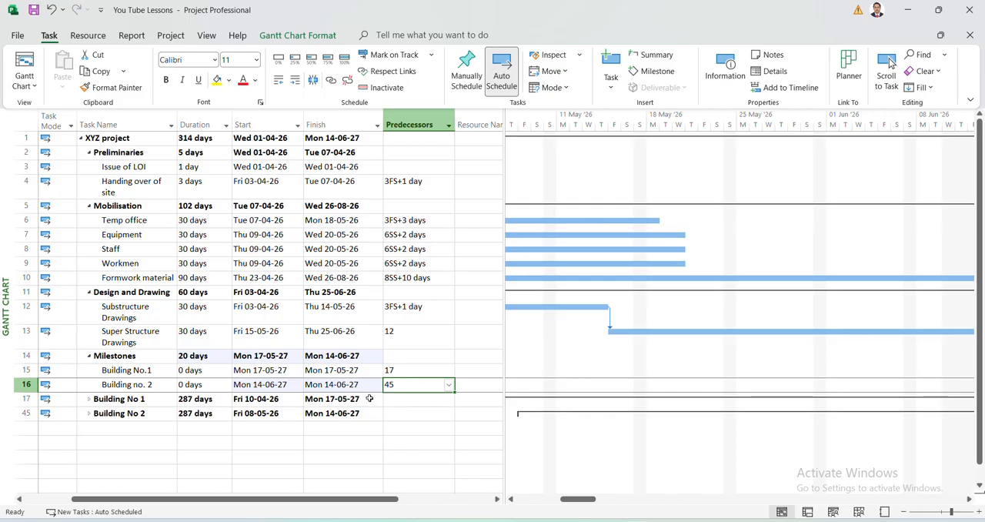
Compare the finish dates of the Building No.1 and Building no. 2 milestones with that of the Building No 1 summary task.
click(336, 371)
click(344, 401)
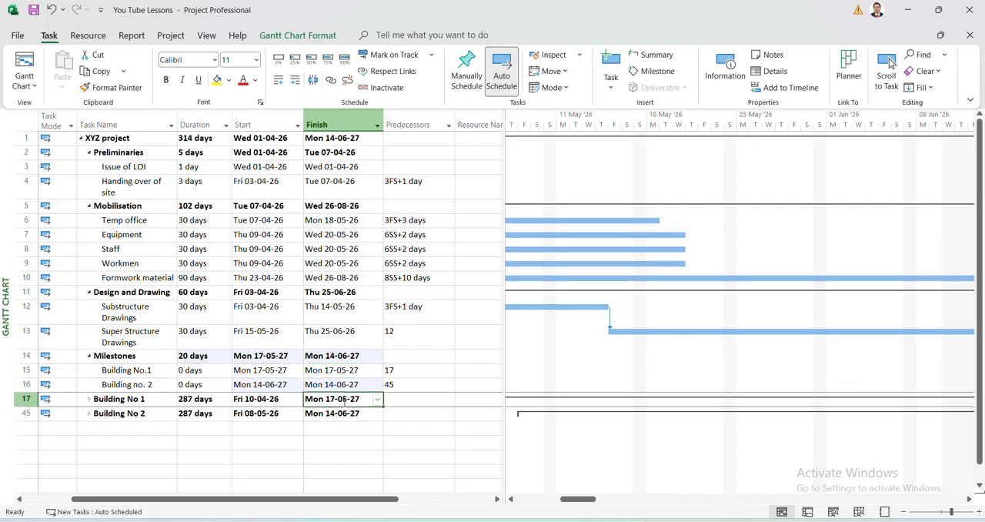
click(347, 371)
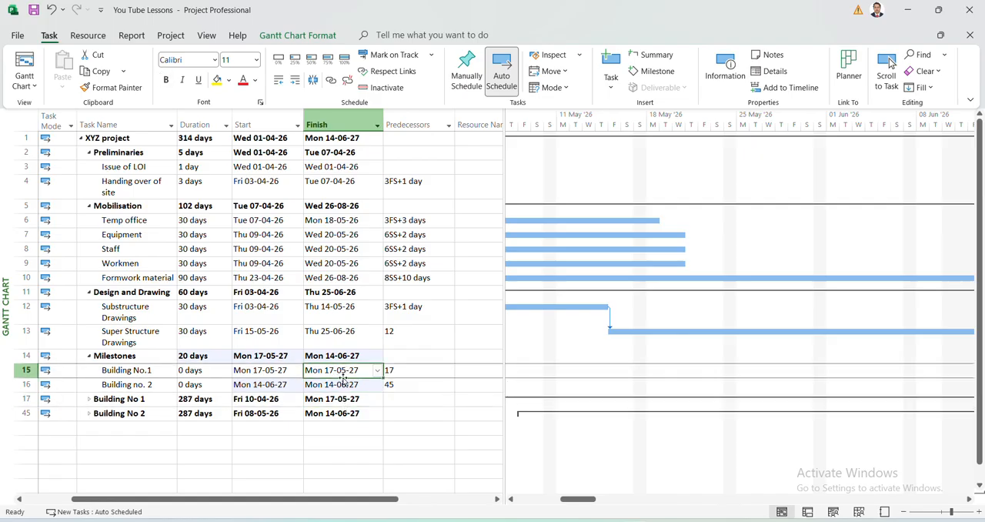
click(343, 384)
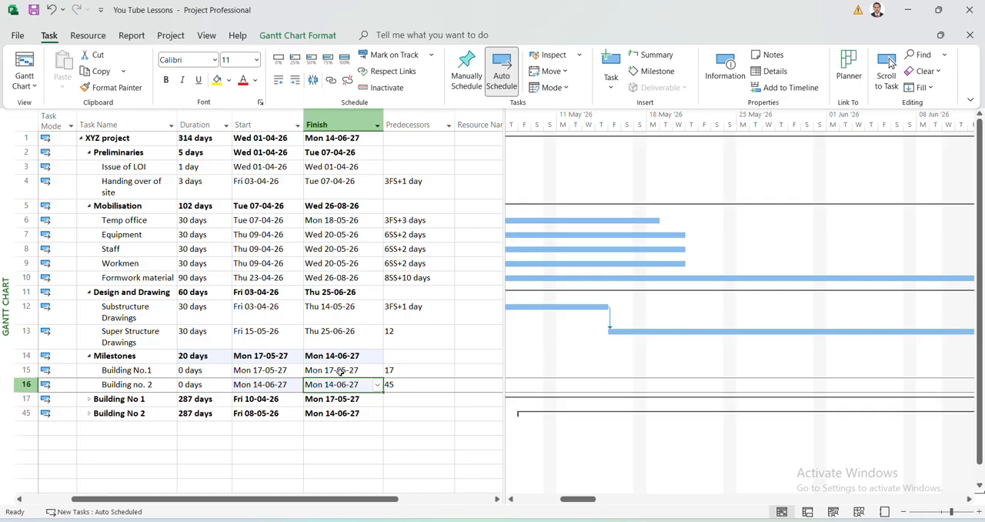
click(340, 371)
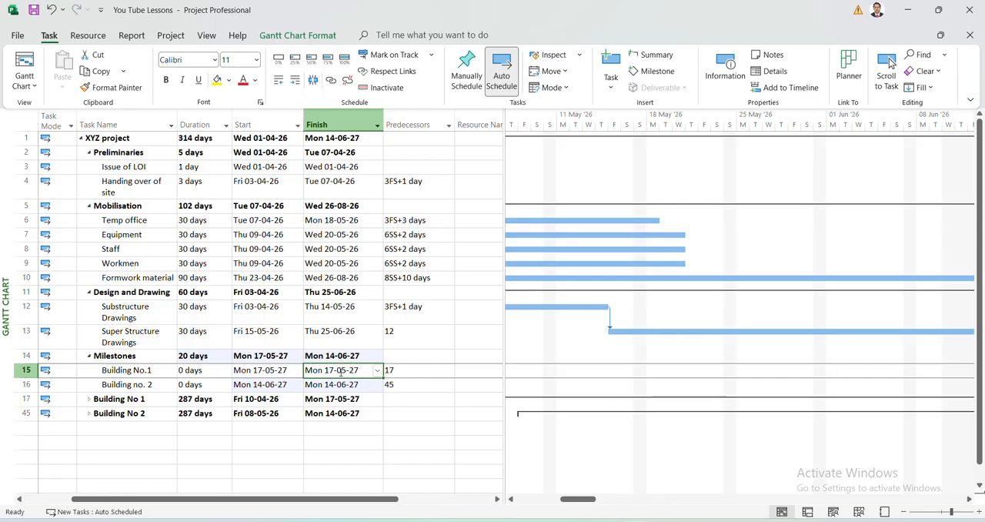
View the general task information of the Building No.1 milestone and close it without changes.
double_click(340, 371)
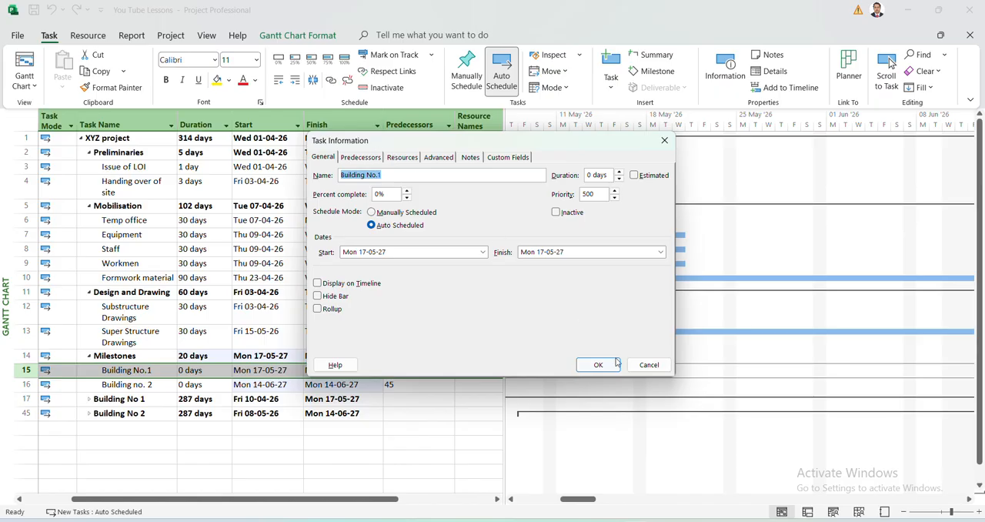
click(647, 364)
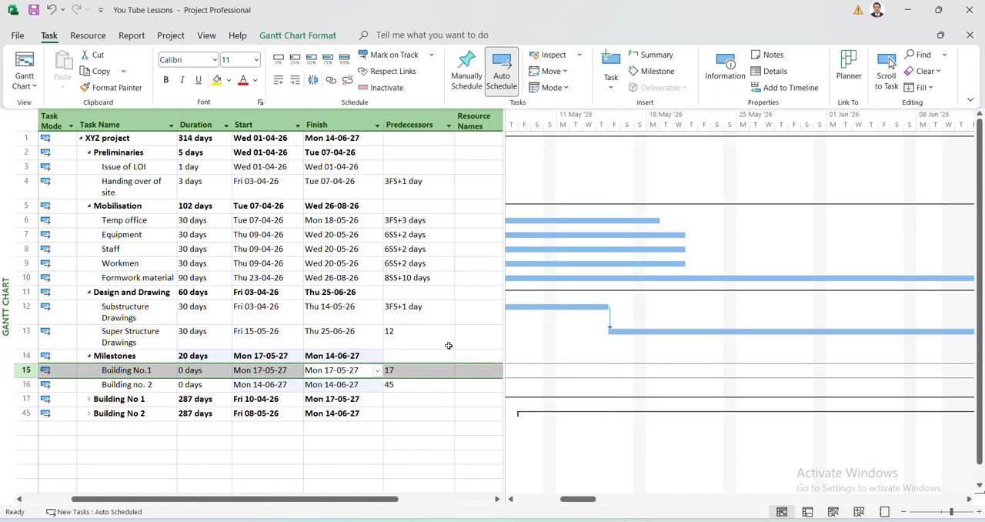
double_click(339, 370)
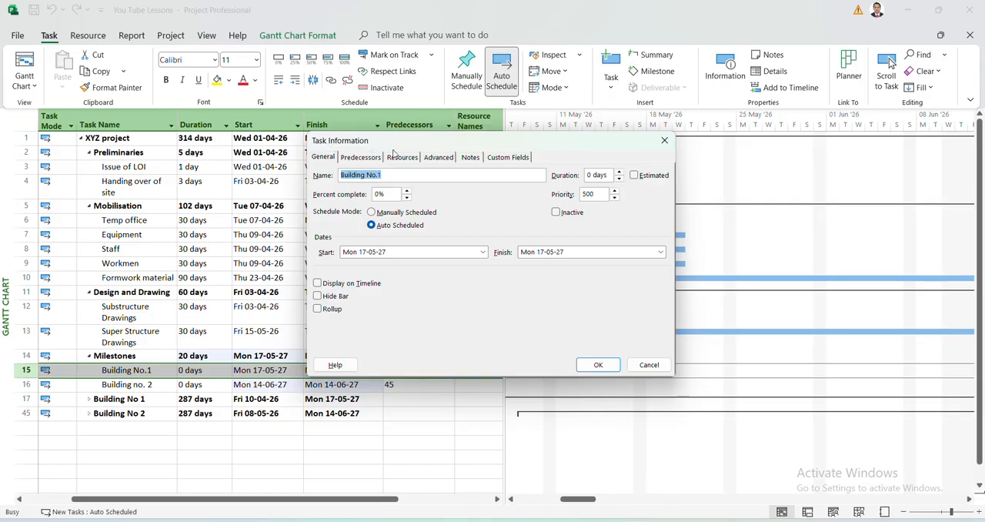
click(665, 142)
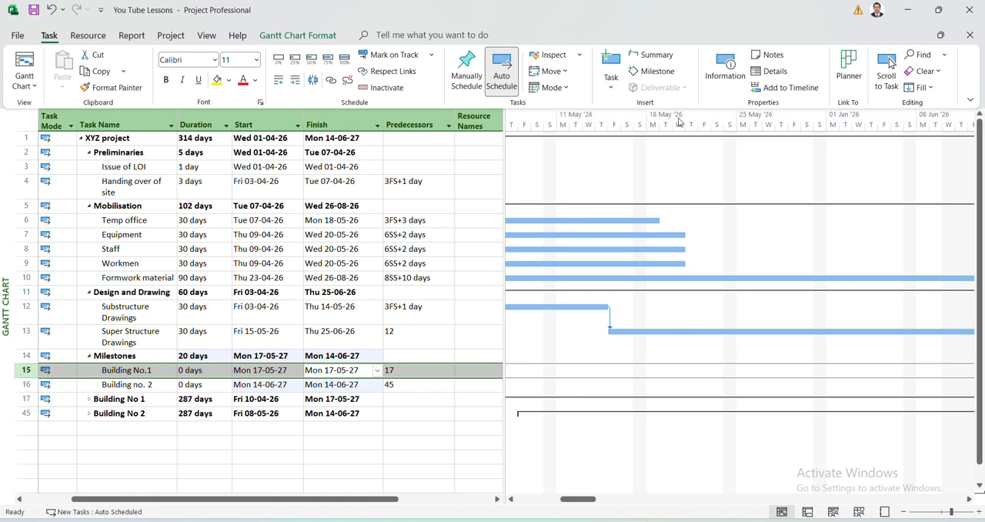
click(722, 77)
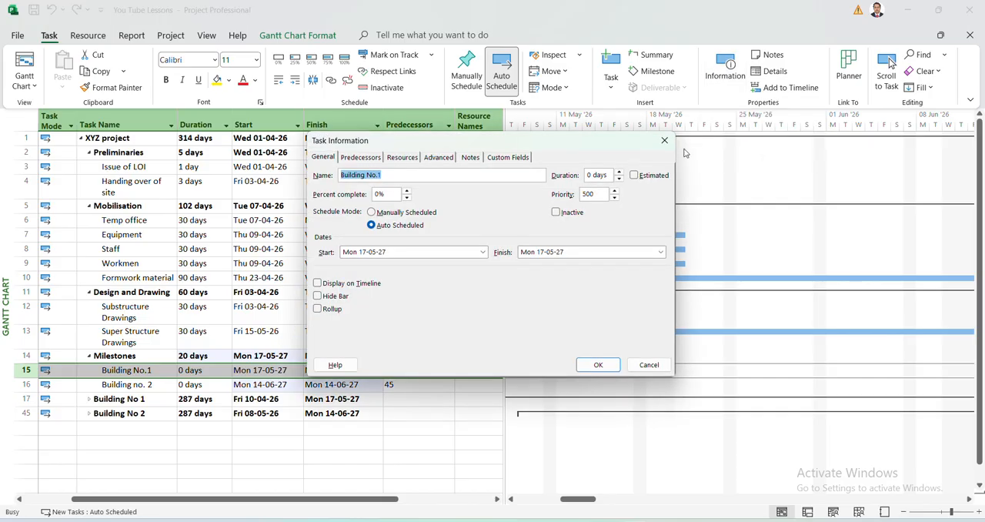
click(651, 366)
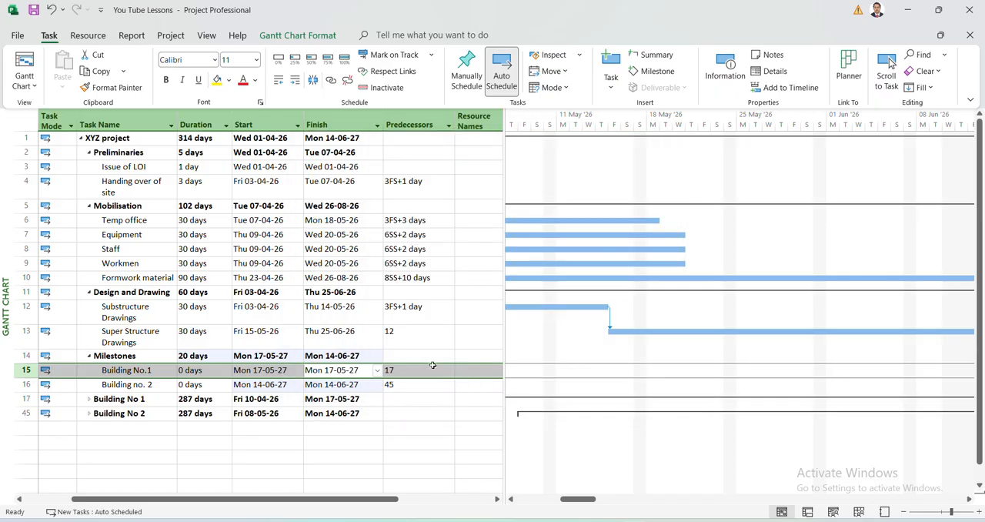
Check in the advanced task information whether the Building No.1 milestone is marked as a milestone.
click(429, 374)
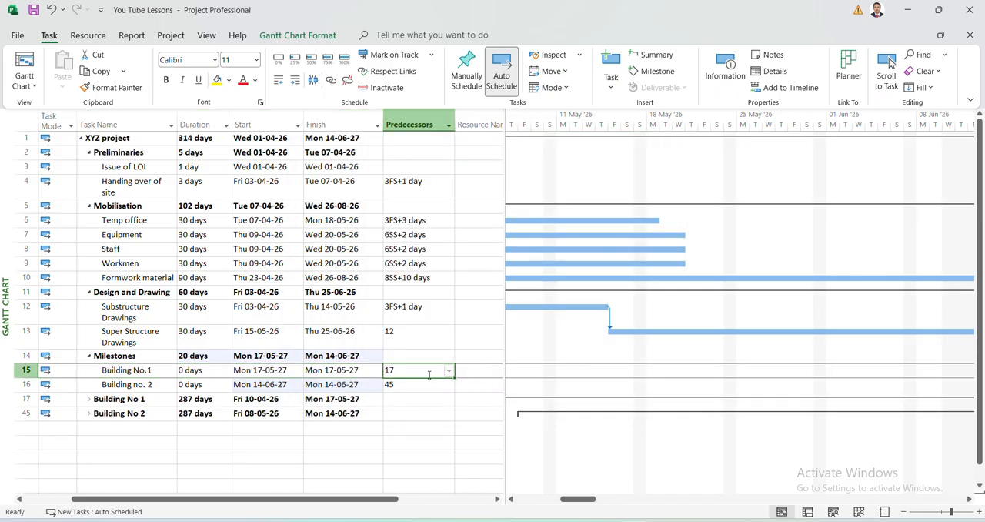
click(425, 385)
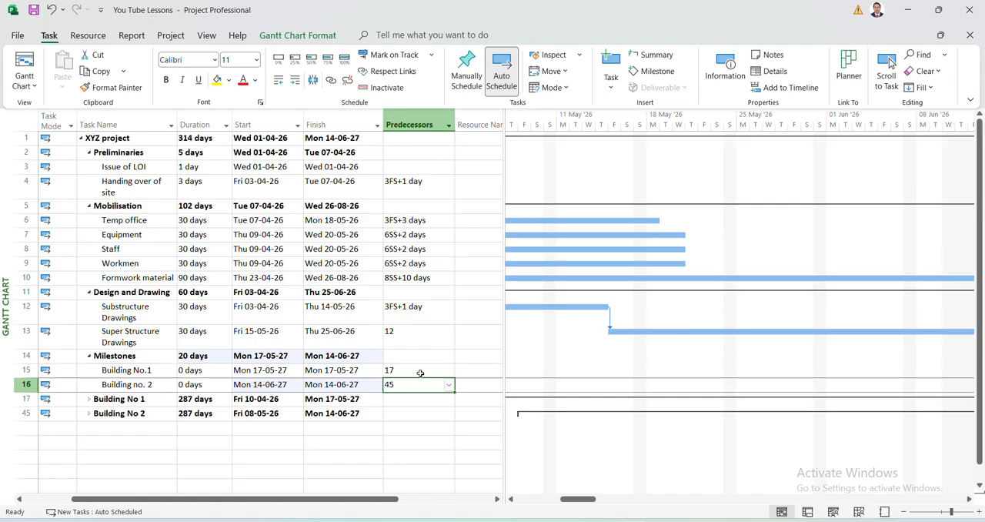
double_click(420, 373)
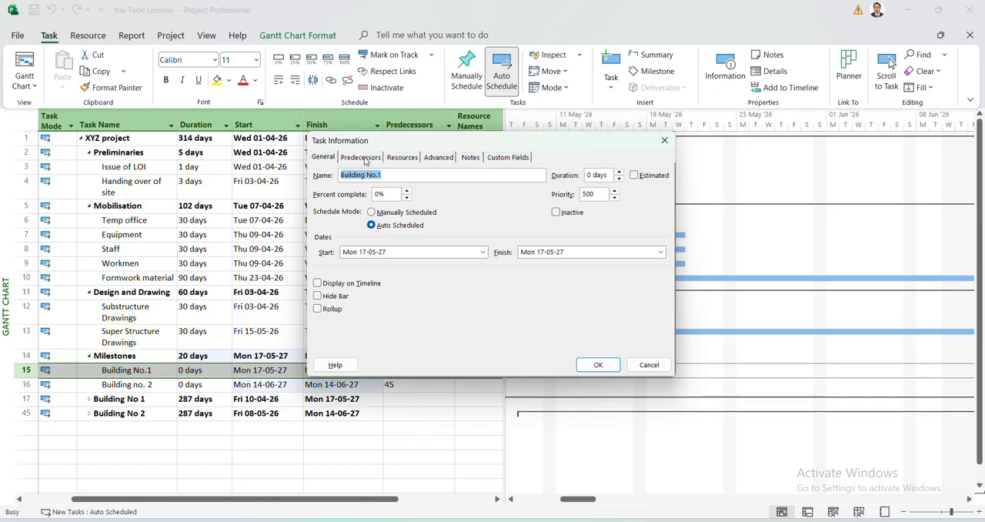
click(441, 162)
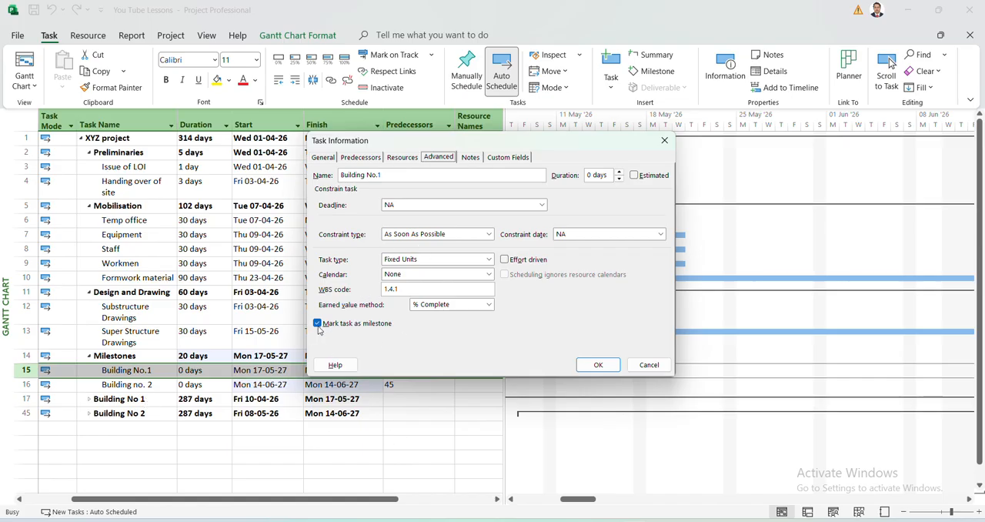
click(598, 365)
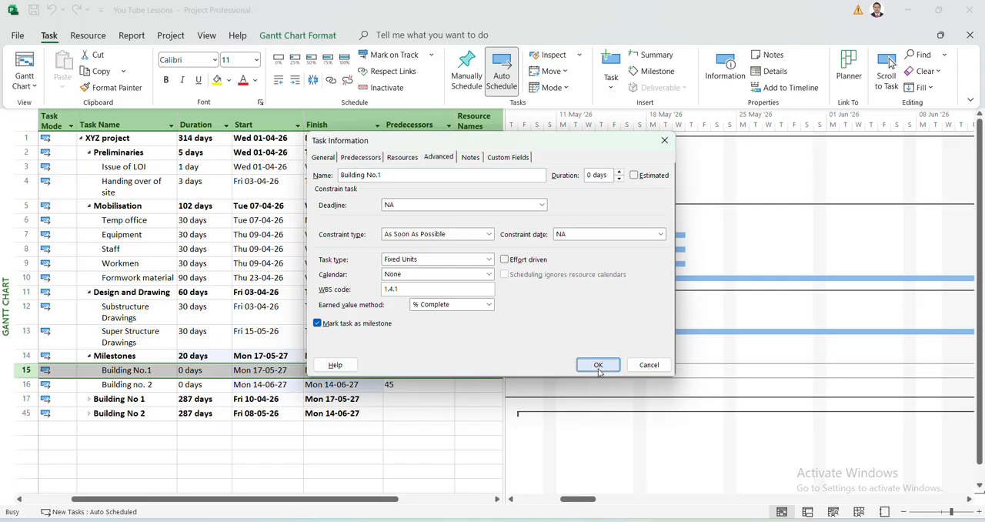
Check the milestone setting in the advanced task information of the Building no. 2 milestone and of the Workmen task.
click(431, 396)
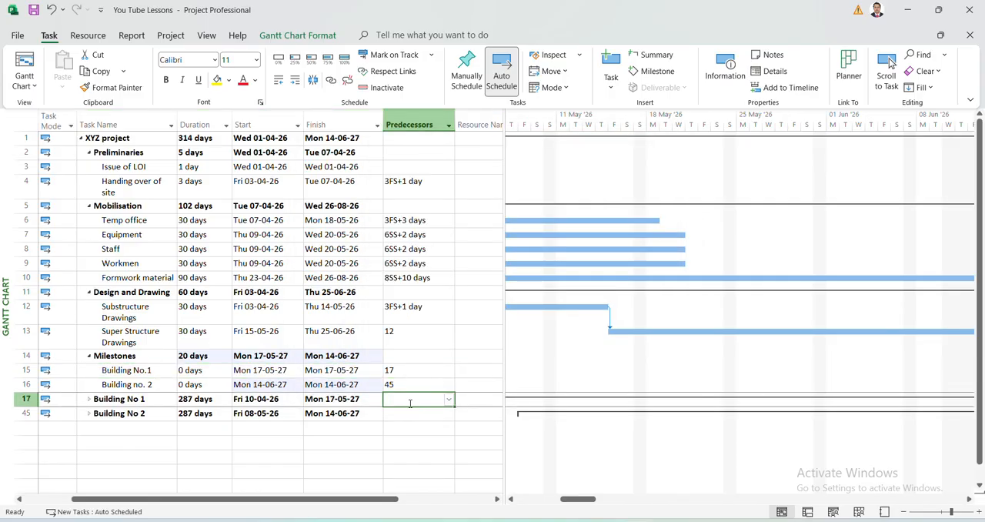
click(391, 384)
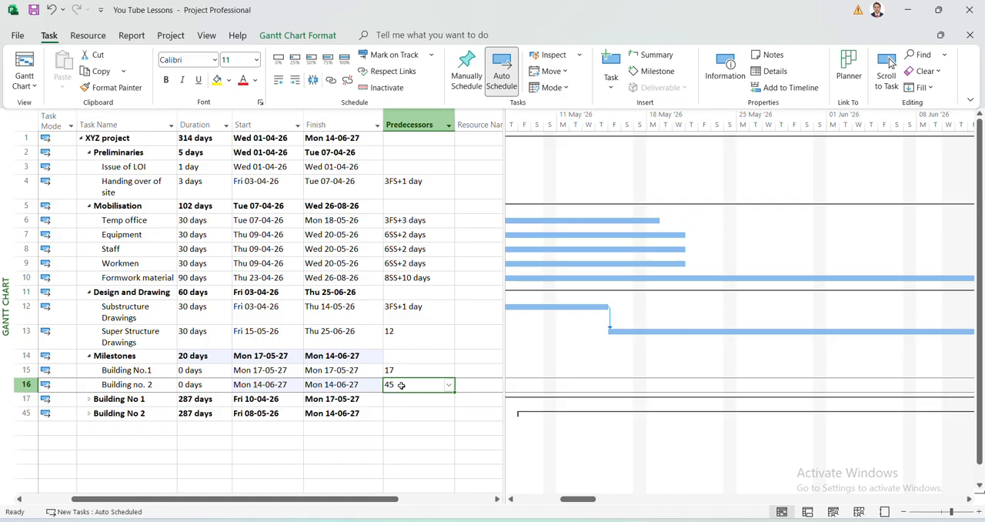
double_click(401, 385)
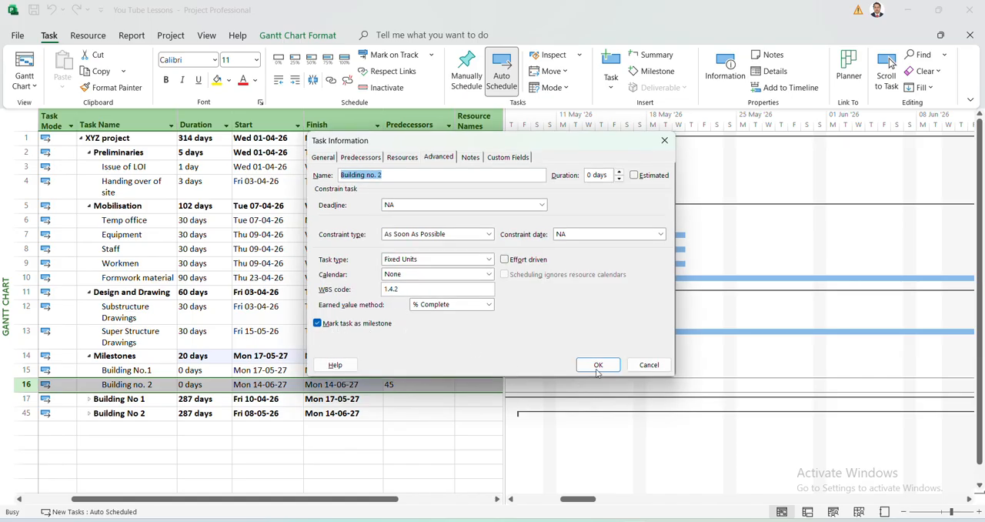
click(655, 367)
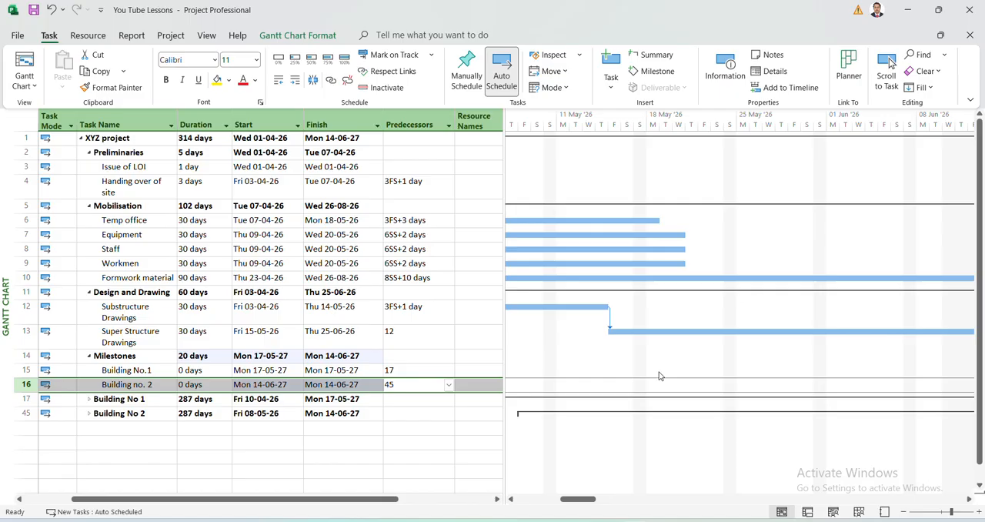
click(398, 269)
double_click(399, 271)
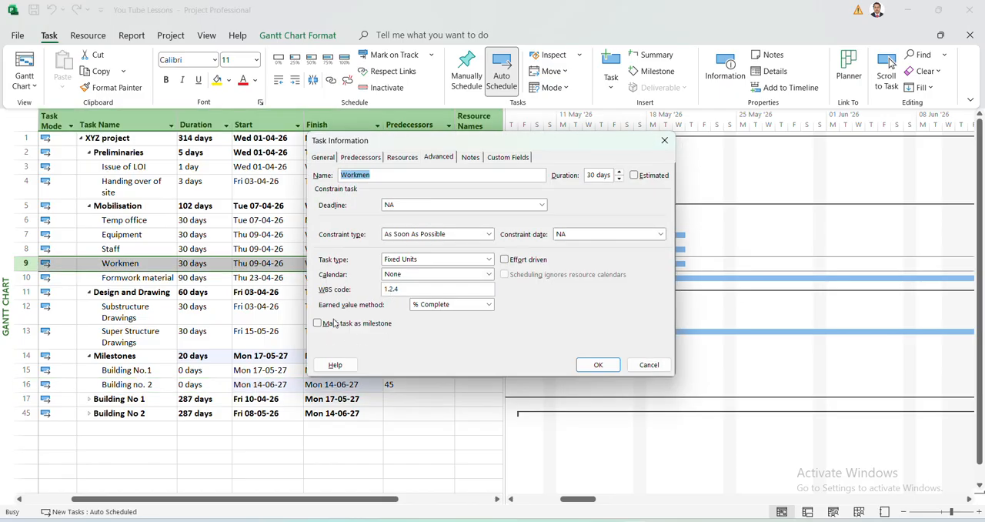
click(651, 367)
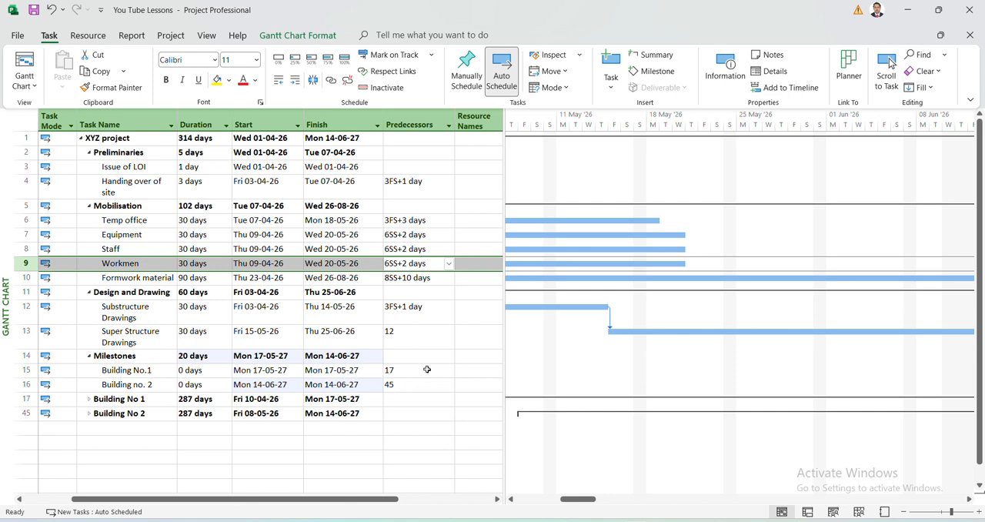
Widen the task table and insert a Milestone column before the Resource Names column.
drag(504, 309, 536, 310)
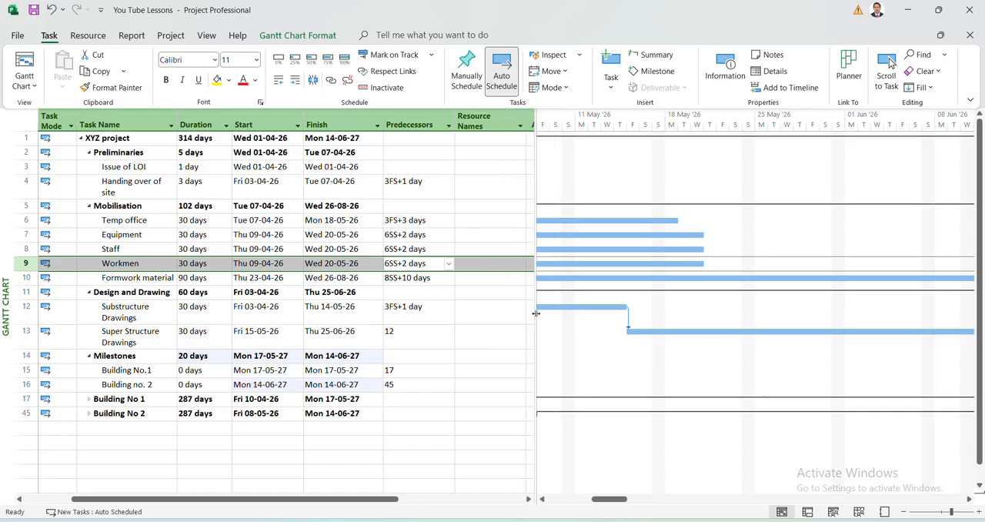
right_click(488, 124)
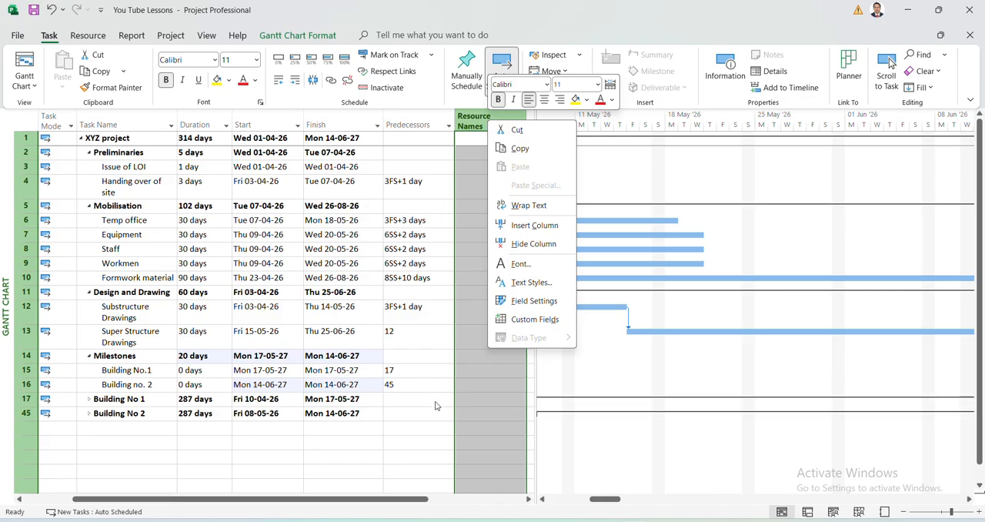
key(Escape)
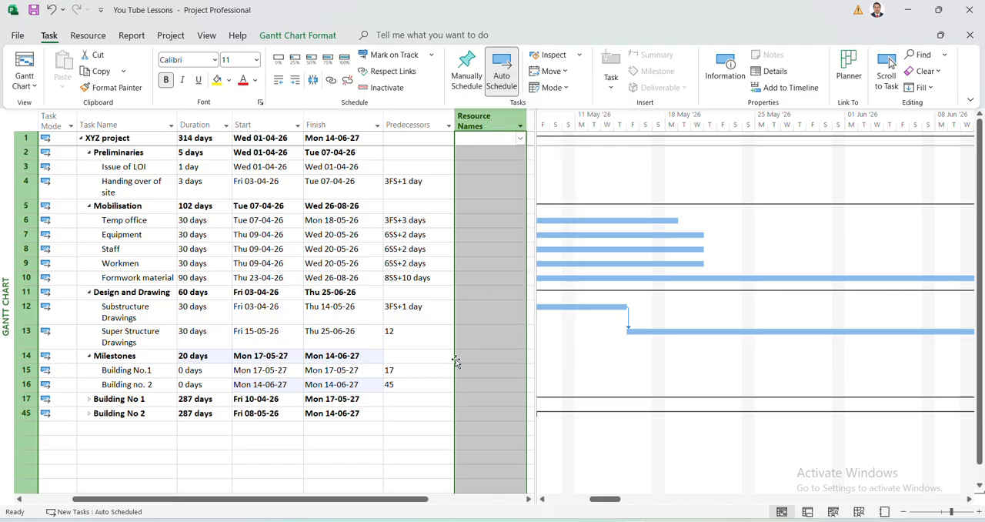
right_click(489, 124)
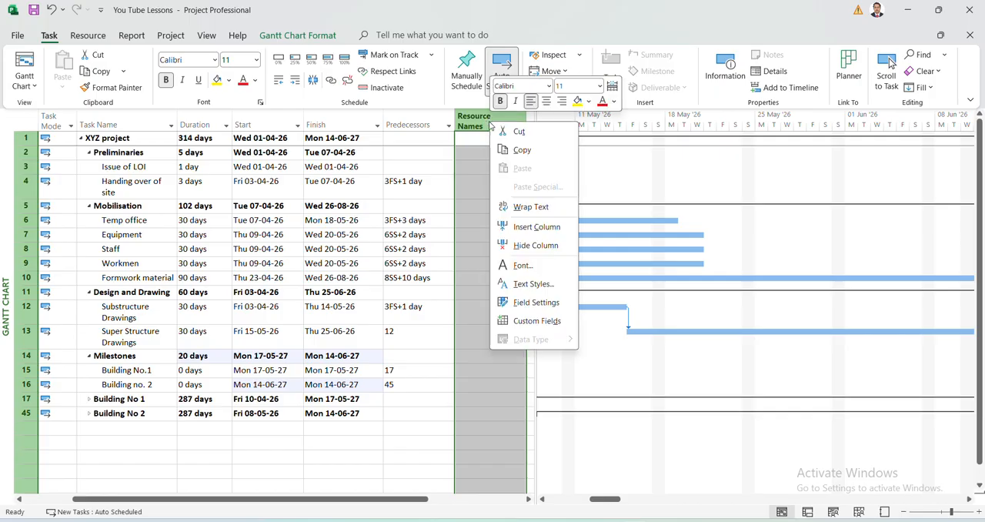
click(543, 232)
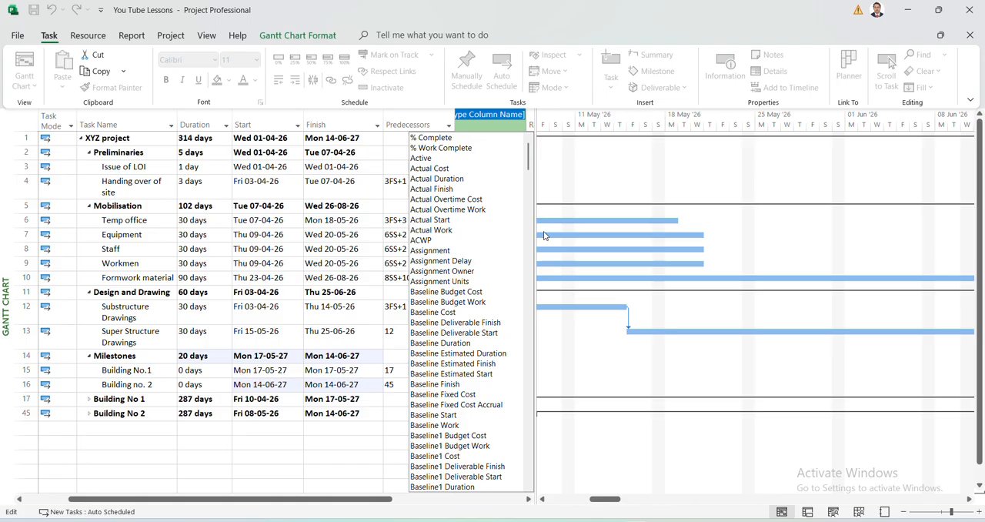
text(milestone)
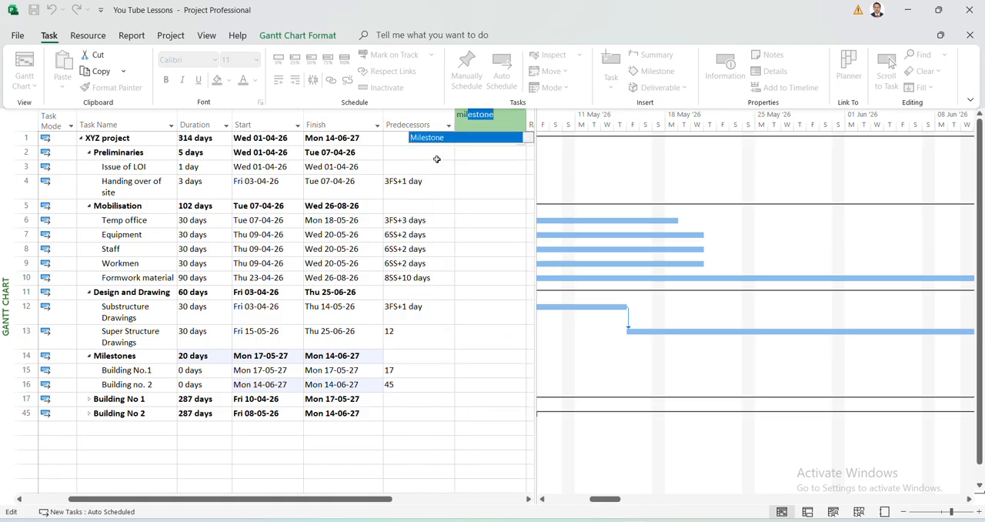
click(437, 138)
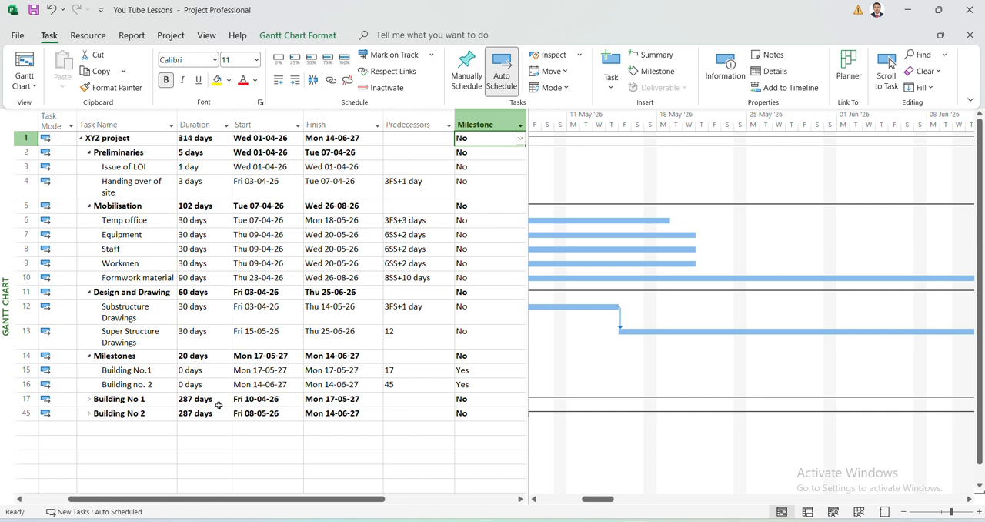
Expand the Building No 1 summary task and hide the Milestone column.
click(89, 400)
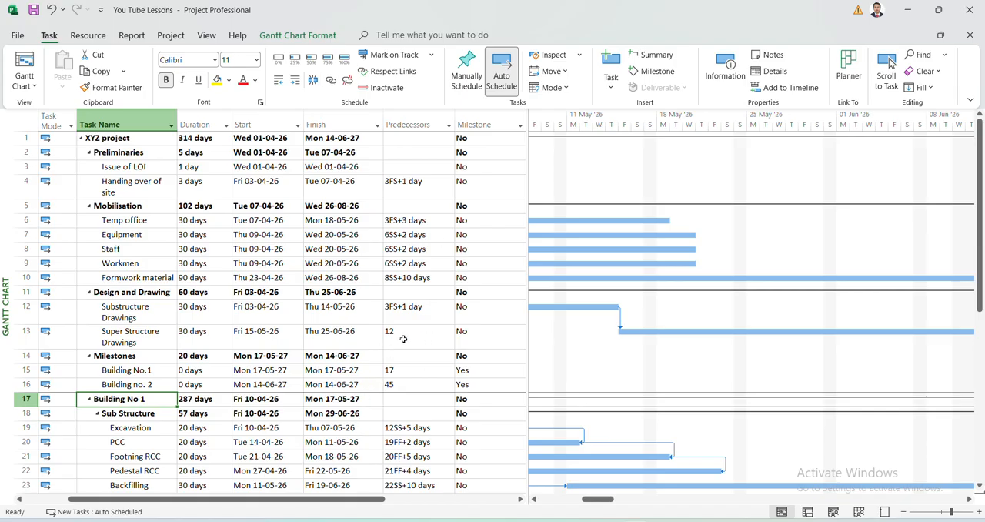
right_click(473, 120)
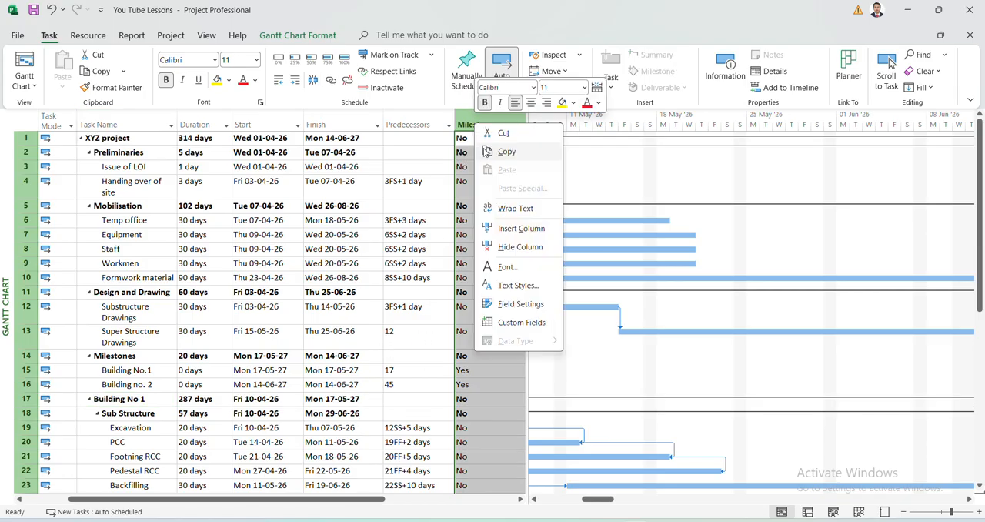
click(528, 247)
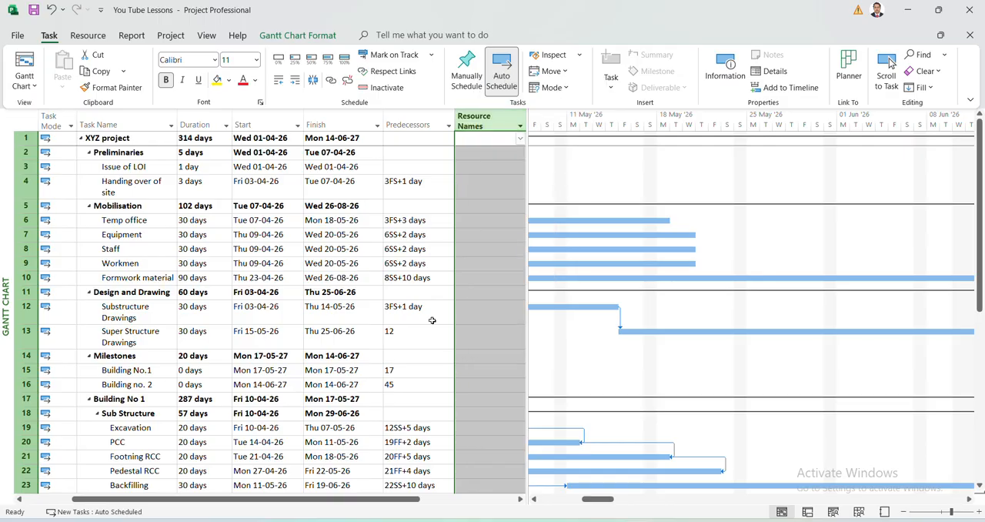
Narrow the task table and split the Super Structure Drawings bar at Sat 30-05-26, resuming the remaining part on 2 June.
click(411, 371)
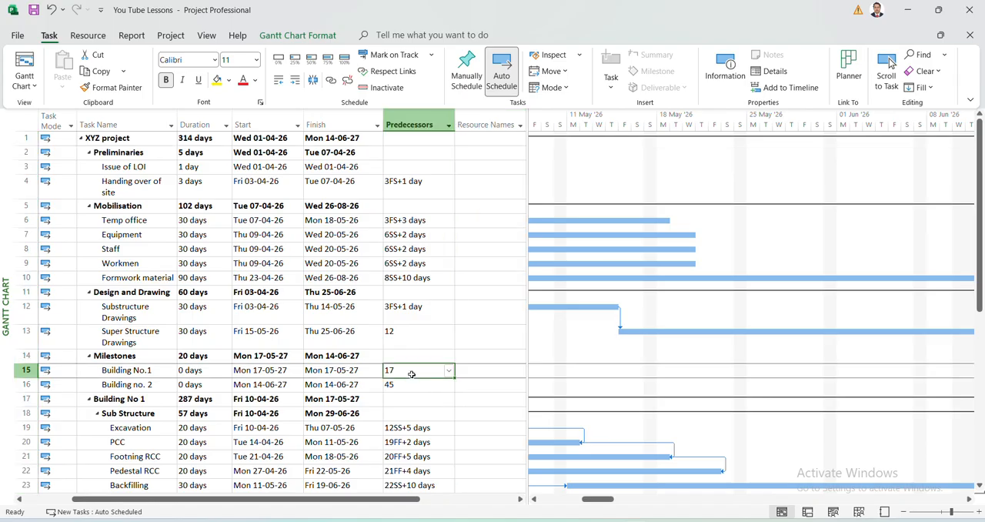
drag(526, 324, 460, 327)
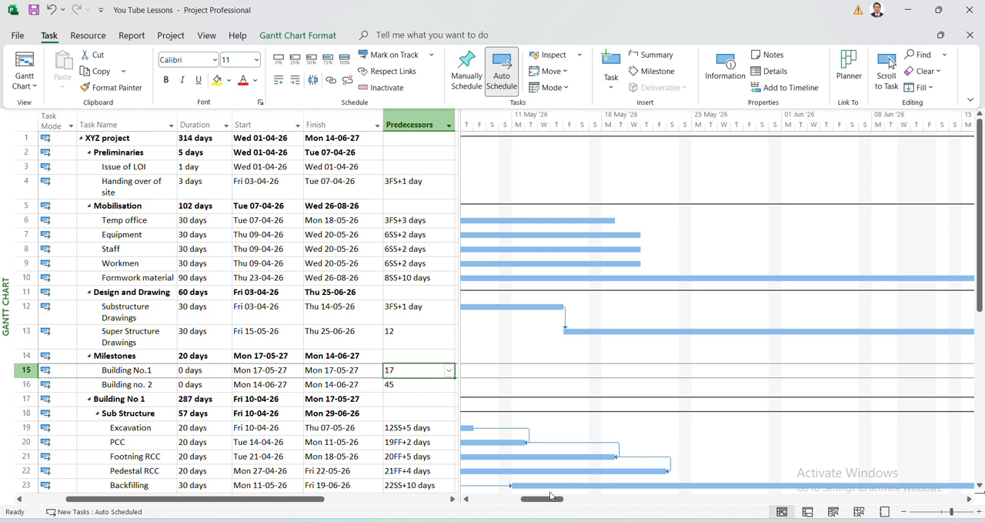
mouse_move(550, 505)
mouse_down()
mouse_move(574, 501)
mouse_move(551, 503)
mouse_up()
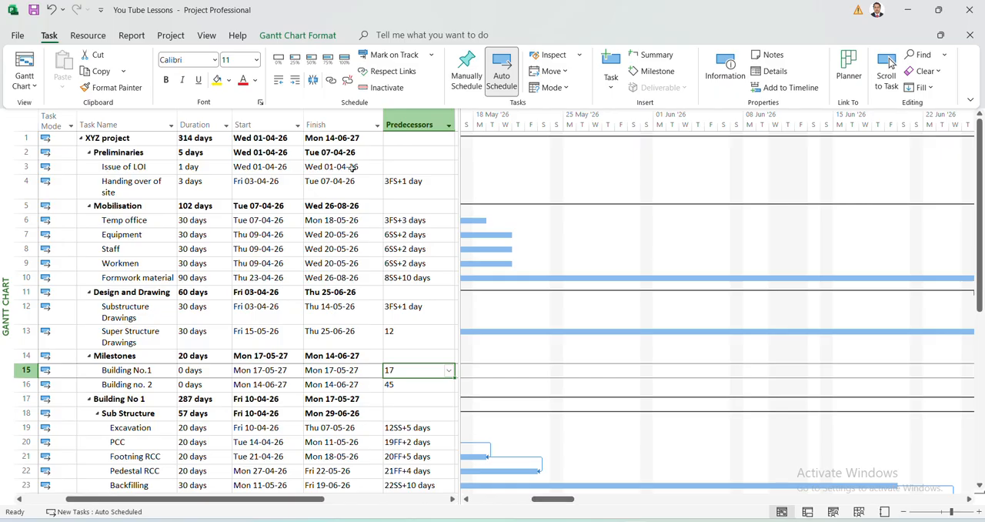
click(312, 81)
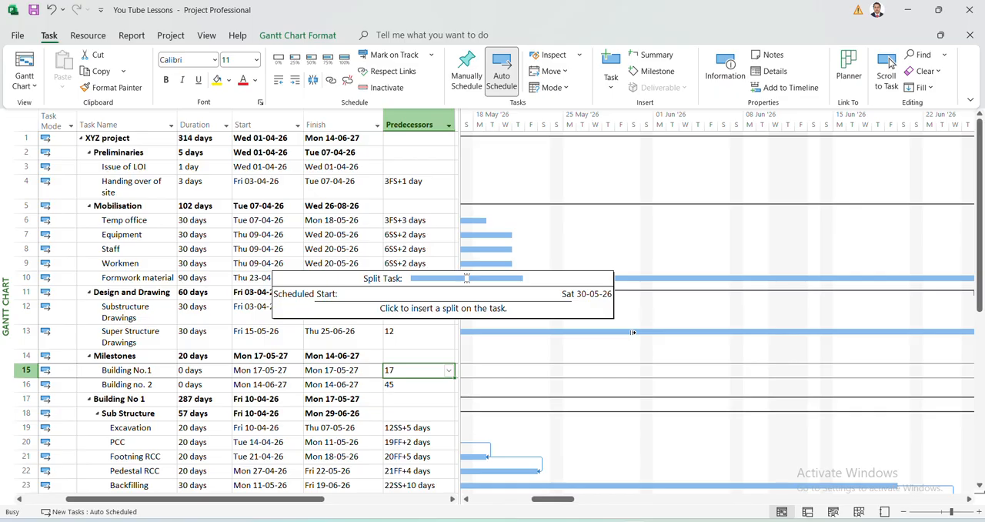
drag(633, 332, 678, 331)
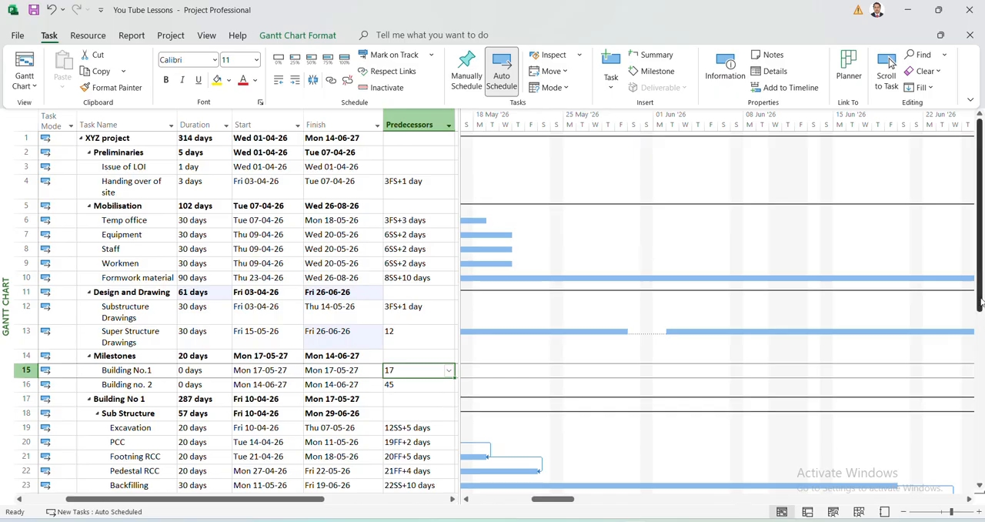
Examine the predecessor links of the substructure and floor tasks in Building No 1.
scroll(982, 315, down, 1)
drag(982, 314, 982, 348)
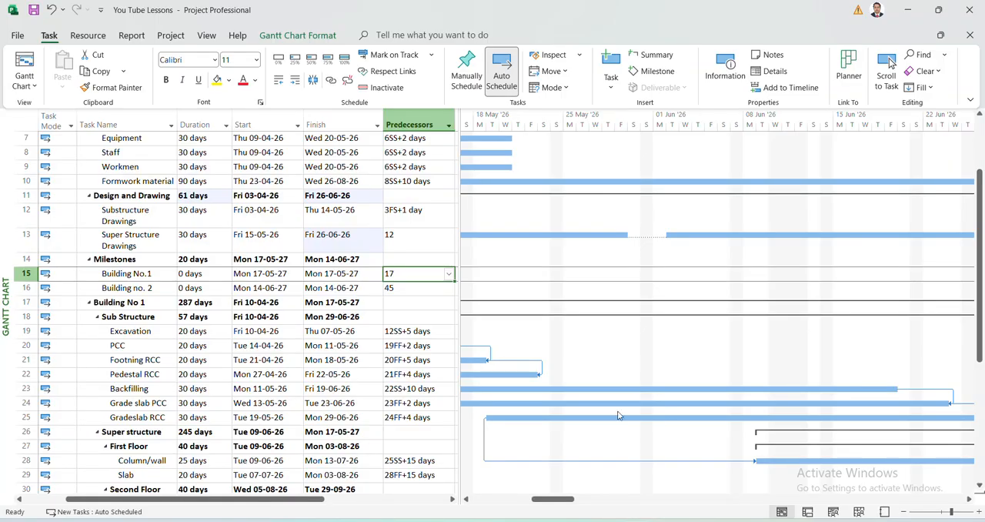
click(407, 420)
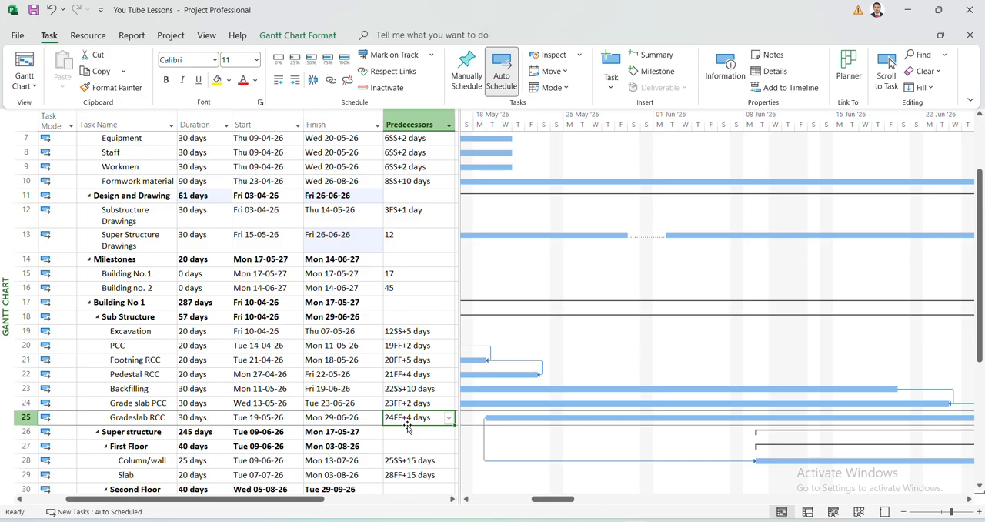
key(Down)
key(Down)
key(Down)
key(Down)
key(Down)
key(Down)
key(Down)
key(Down)
key(Down)
key(Down)
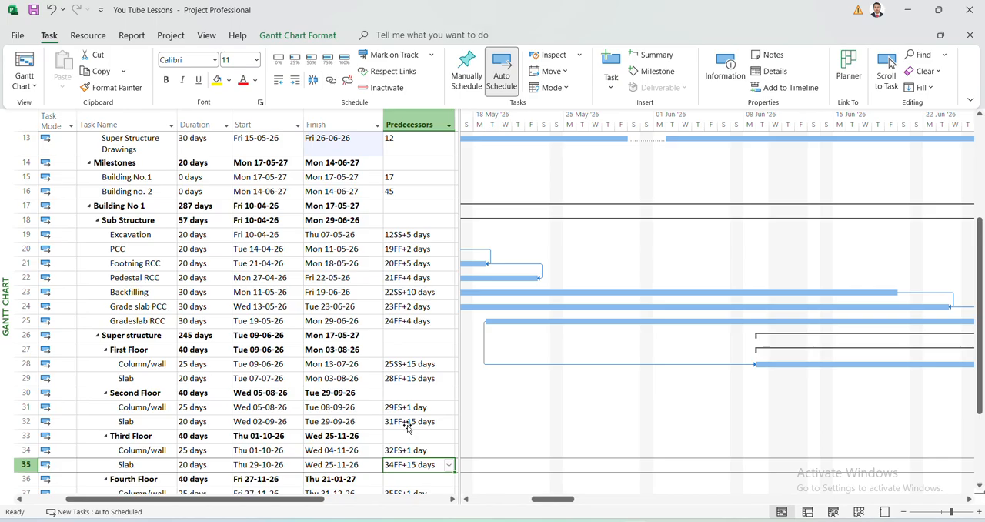
key(Up)
key(Up)
key(Up)
key(Up)
key(Up)
key(Up)
key(Up)
key(Up)
key(Up)
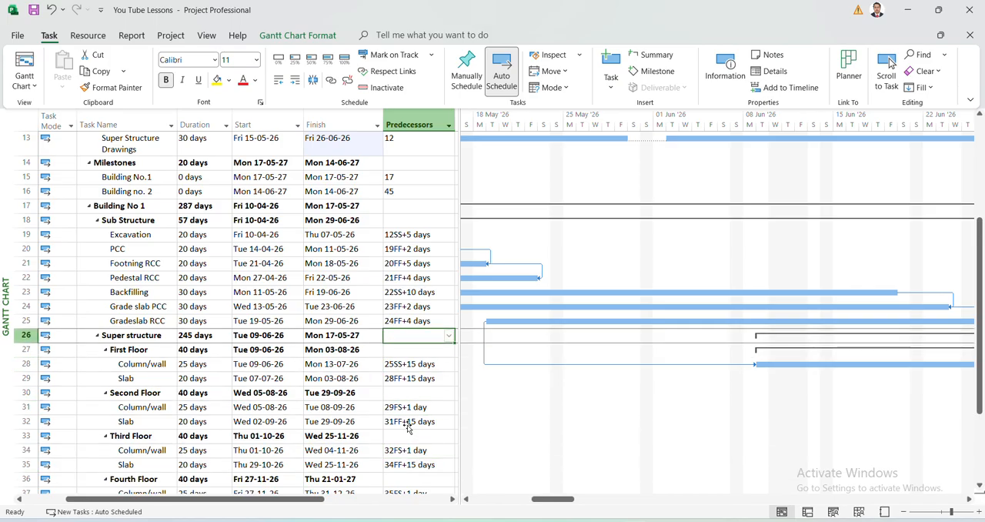
key(Down)
key(Down)
key(Down)
key(Down)
key(Down)
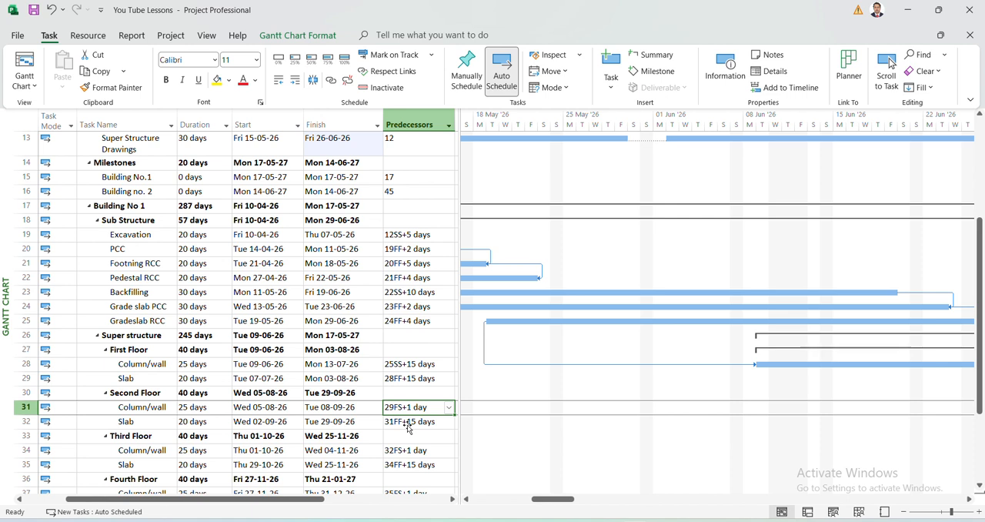
click(408, 429)
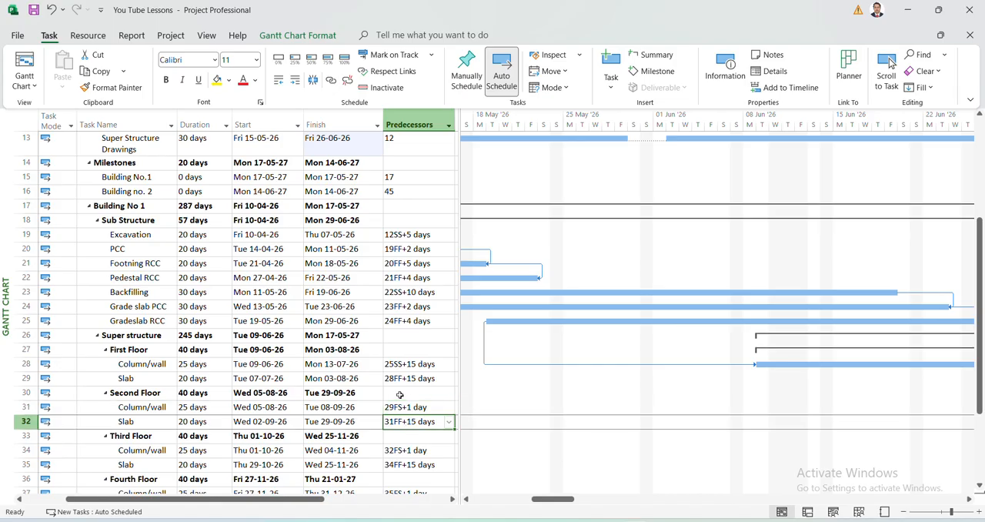
Delete the predecessor of Gradeslab RCC and link Grade slab PCC to Gradeslab RCC with the Link the Selected Tasks command.
click(408, 321)
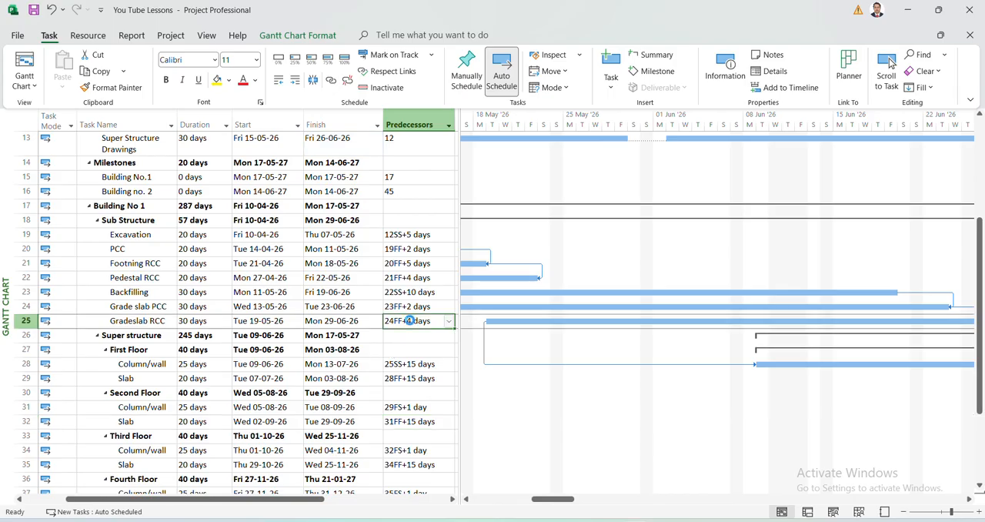
key(Delete)
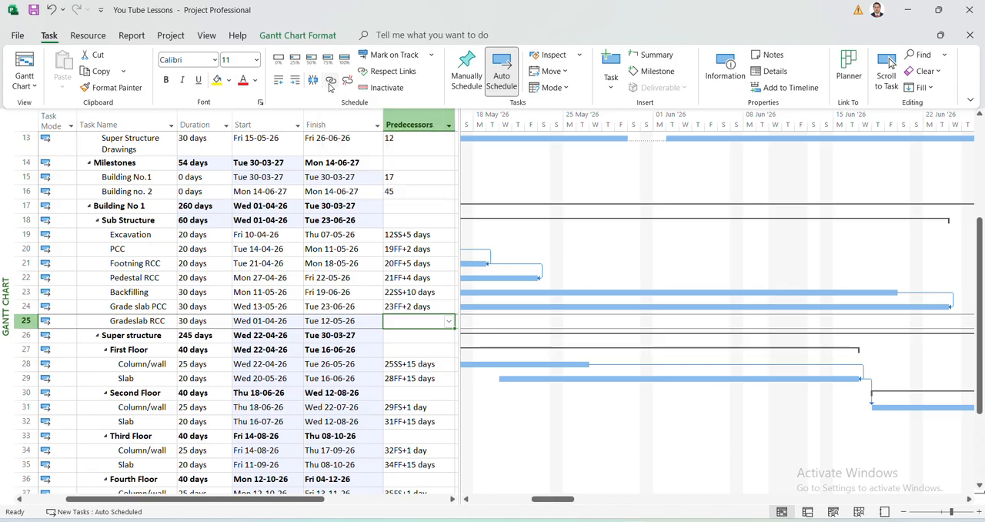
key(Up)
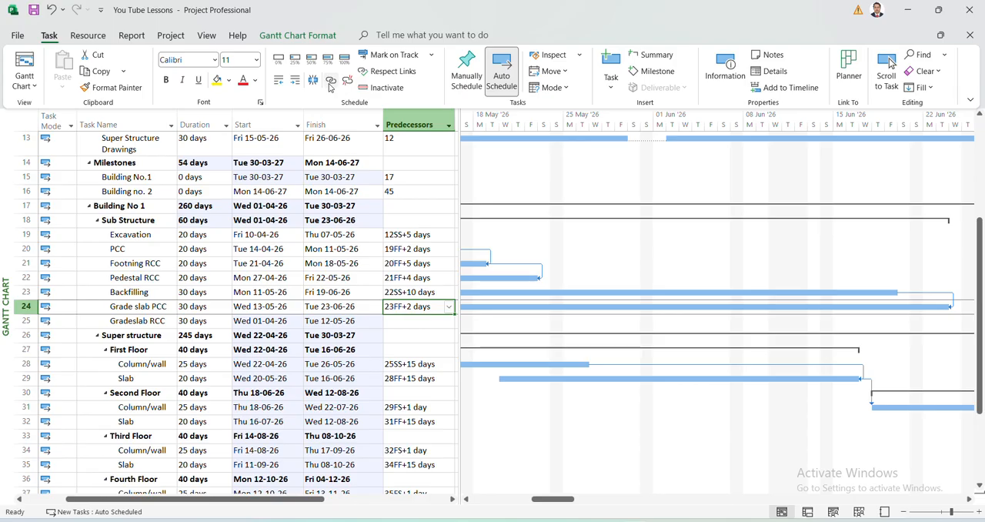
key(shift+Down)
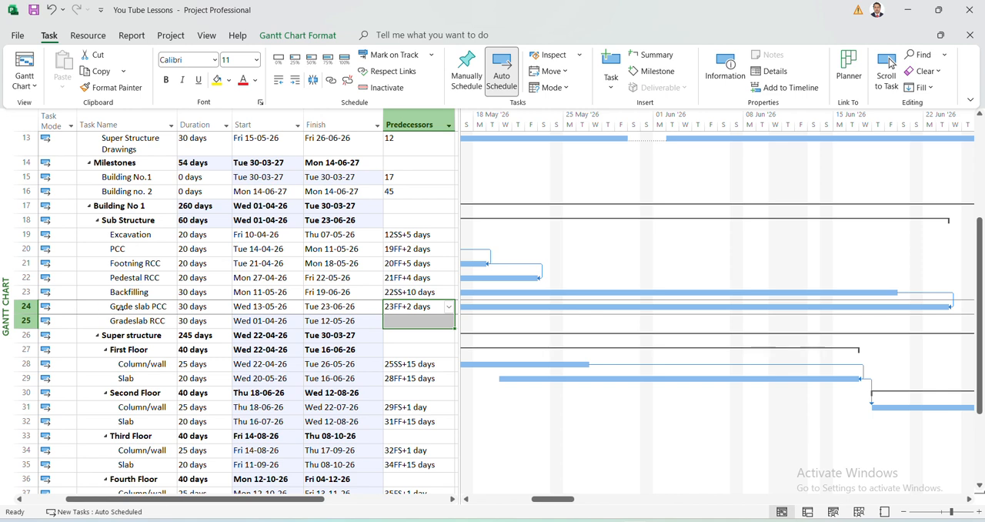
click(425, 305)
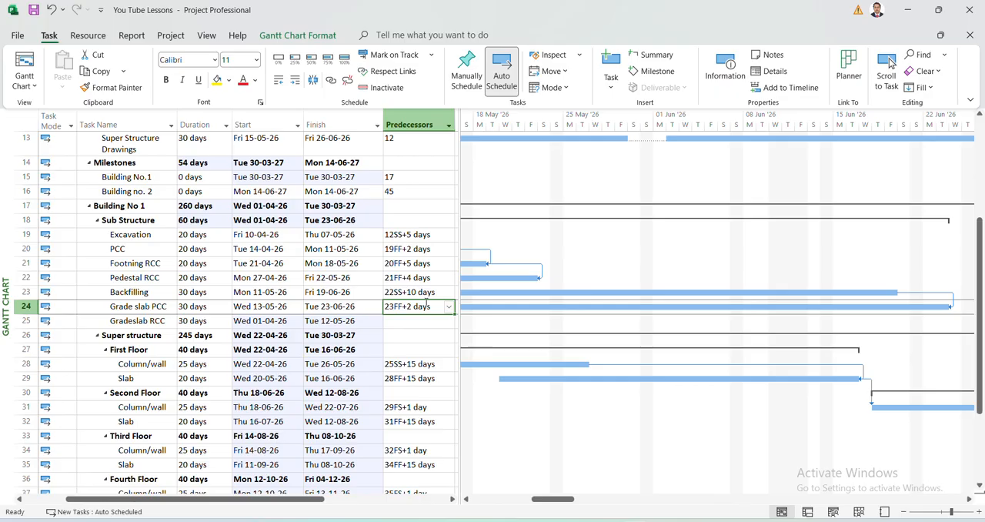
key(shift+Down)
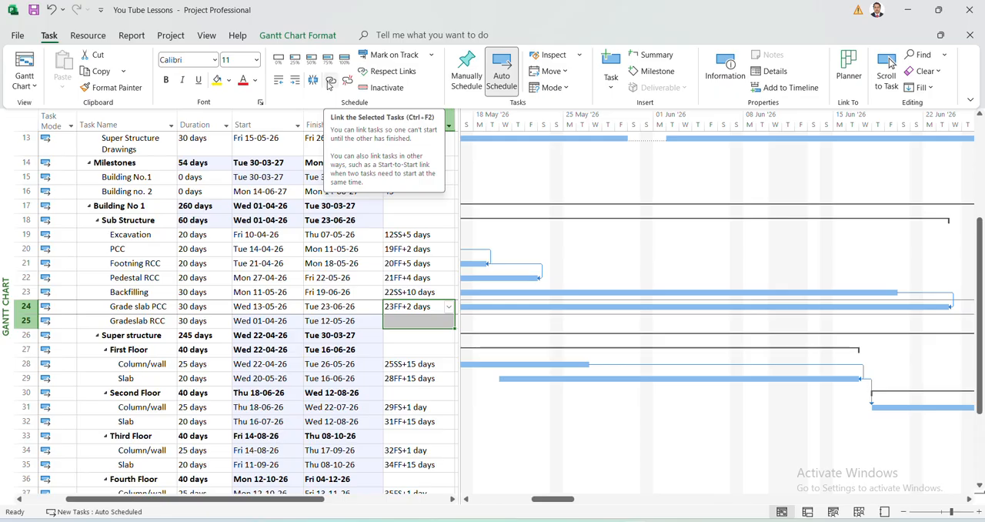
click(329, 81)
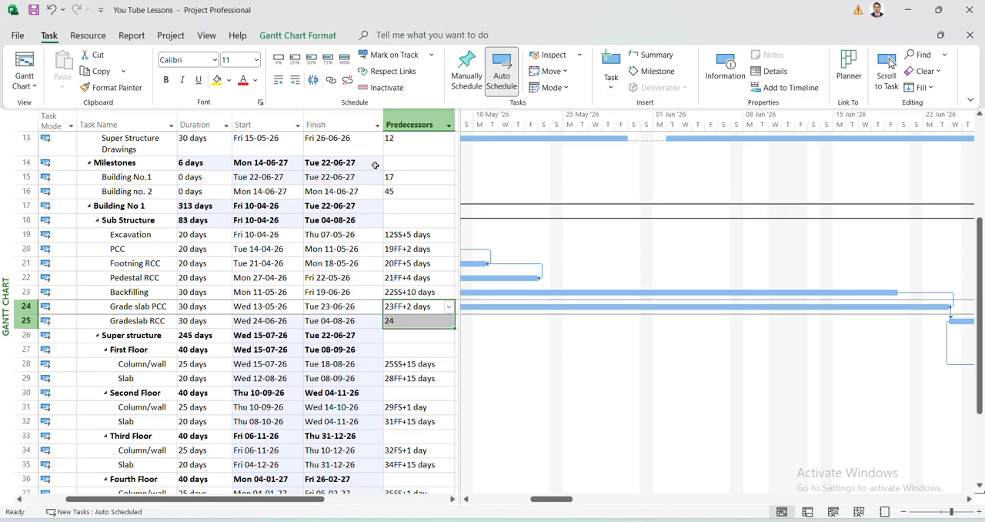
Change the predecessor of Gradeslab RCC to a finish-to-finish link with task 24 and a 10-day lag (24FF+10).
click(401, 322)
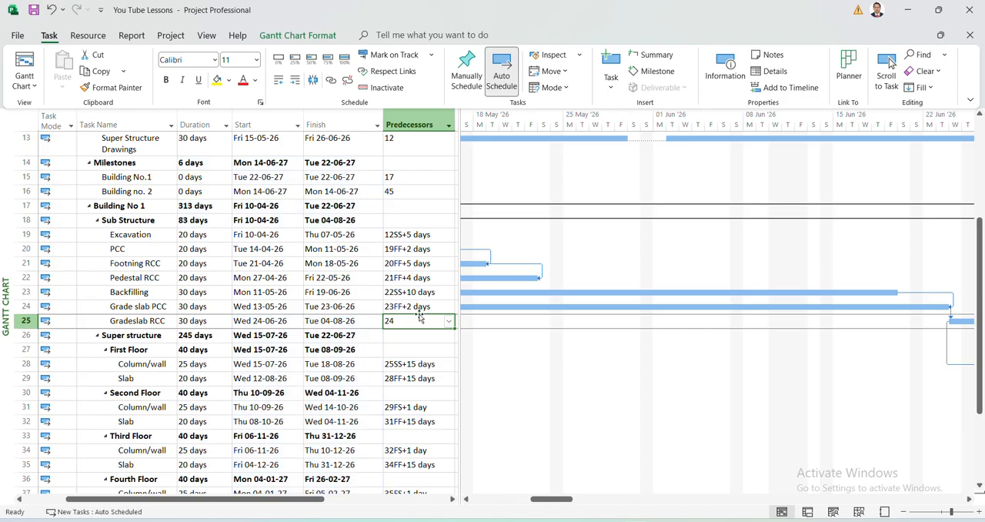
click(414, 320)
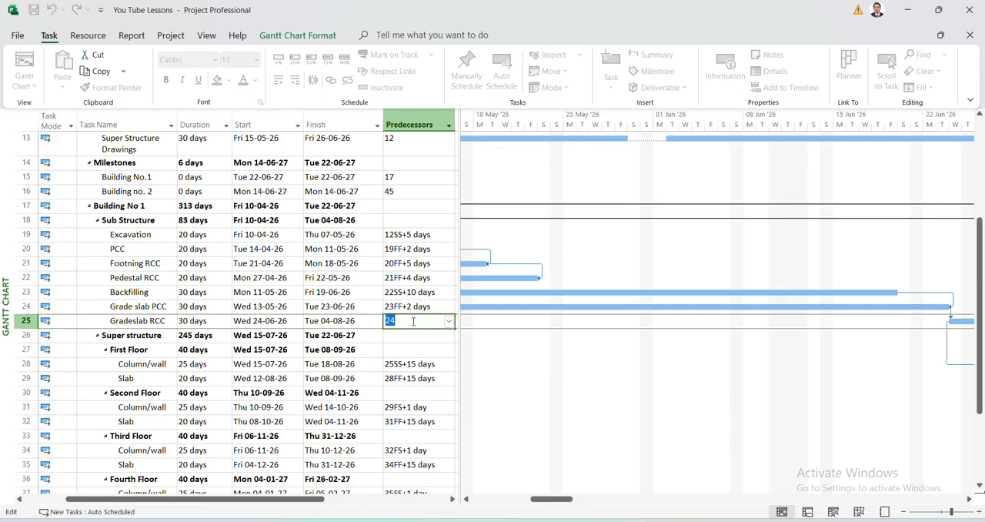
click(413, 321)
text(FF+10)
key(Return)
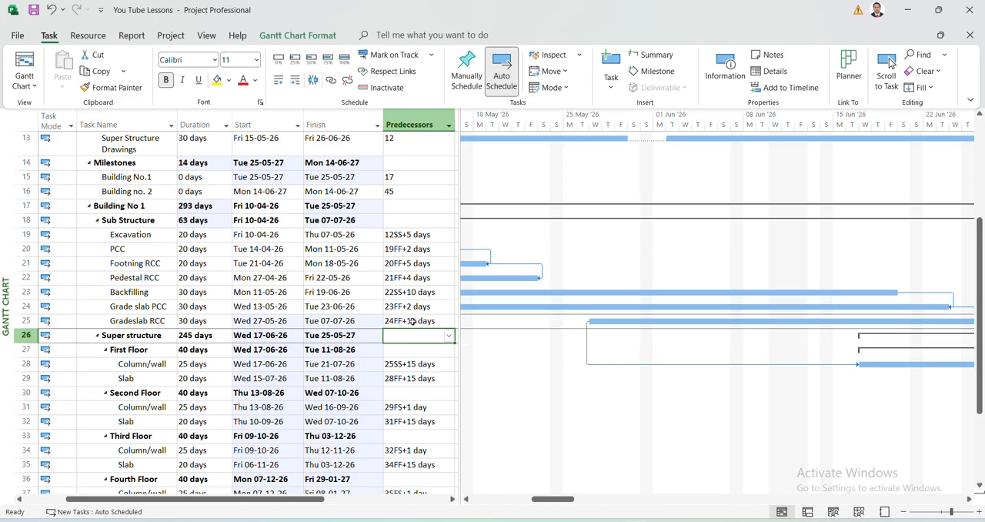
Remove the links of Gradeslab RCC with Unlink Tasks, and undo the unlinking.
click(412, 322)
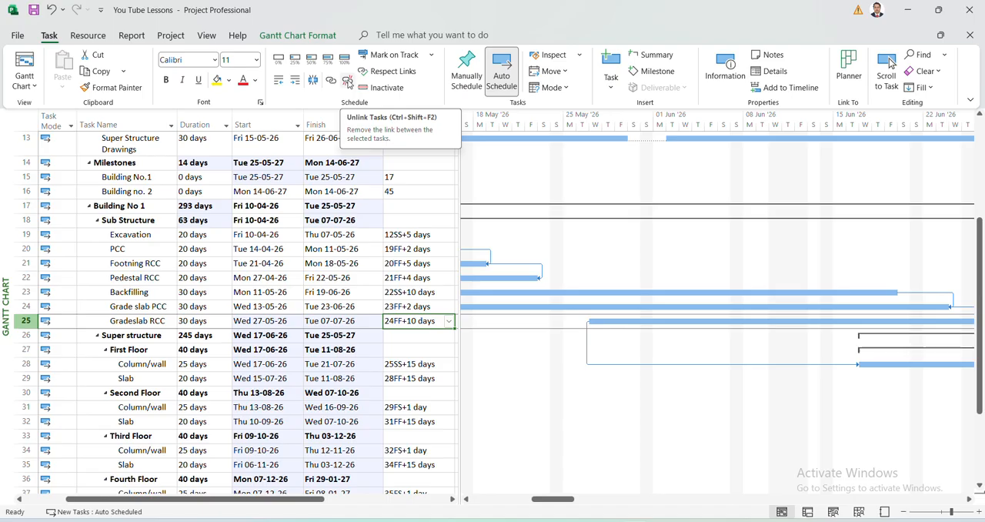
click(348, 82)
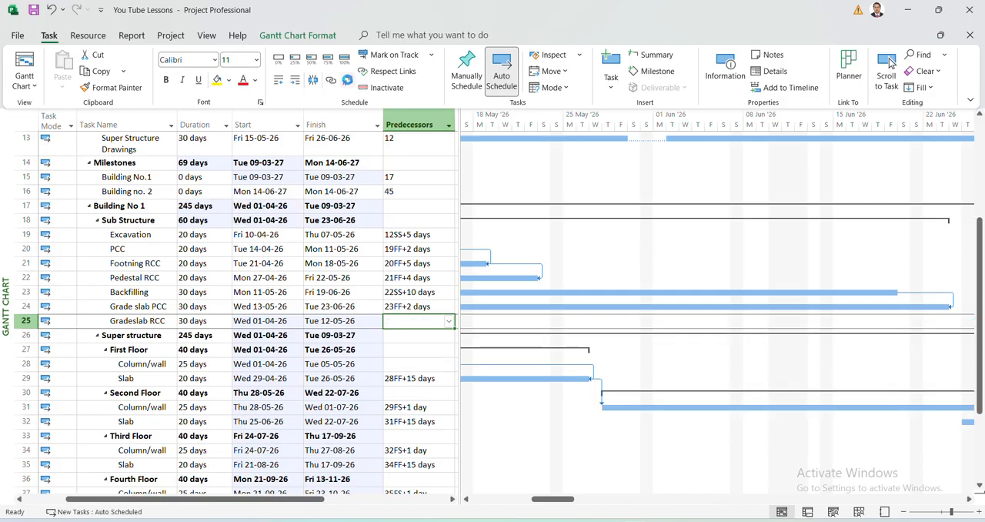
key(ctrl+z)
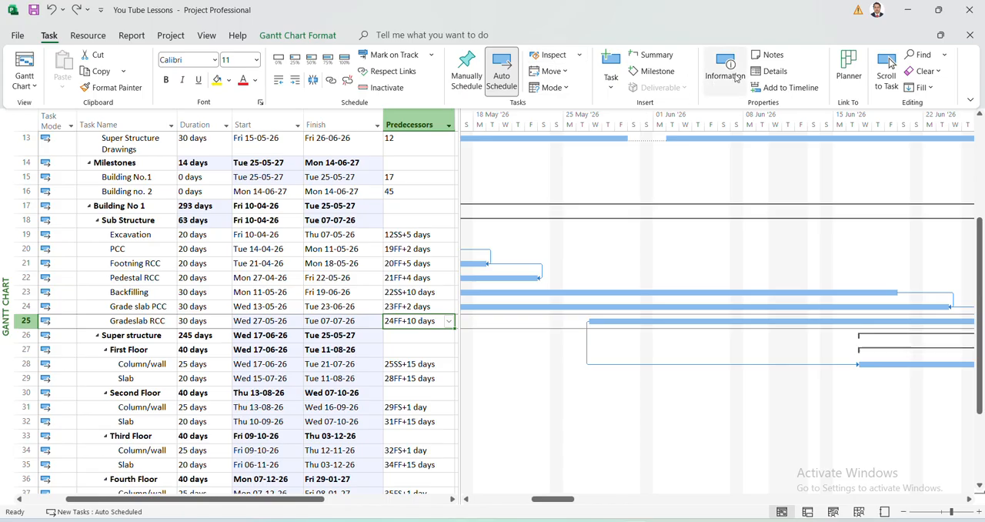
Inspect the predecessor name, type and lag fields of Excavation in the task details form, and close the form without adding a predecessor.
click(774, 71)
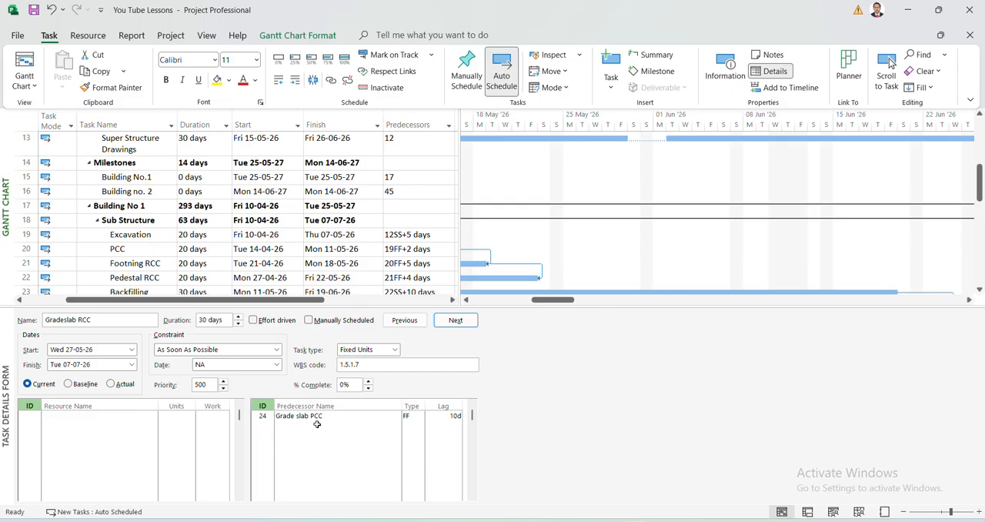
click(404, 234)
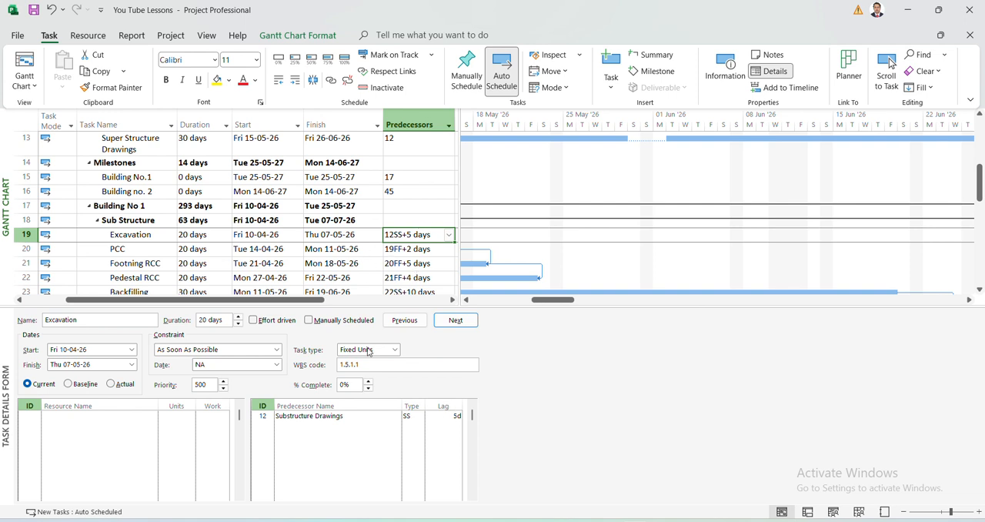
click(309, 428)
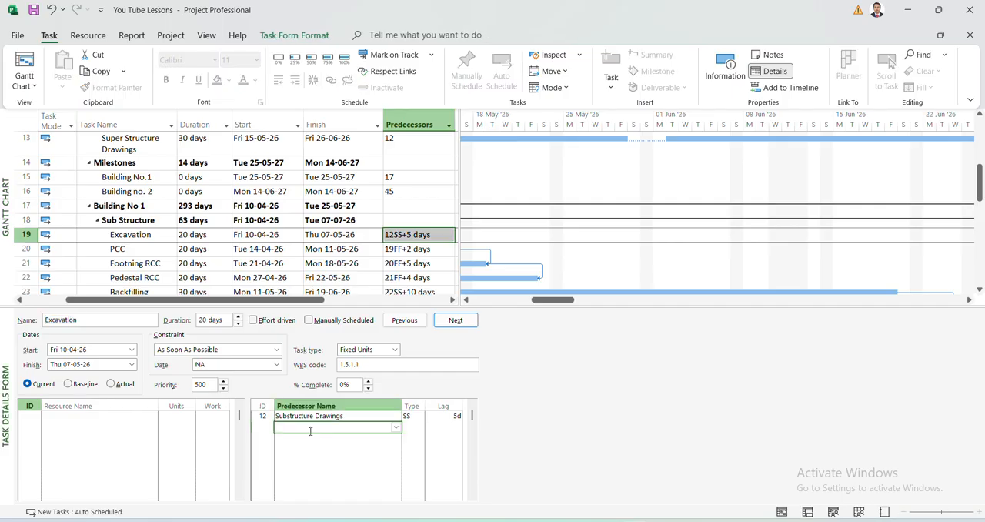
click(396, 429)
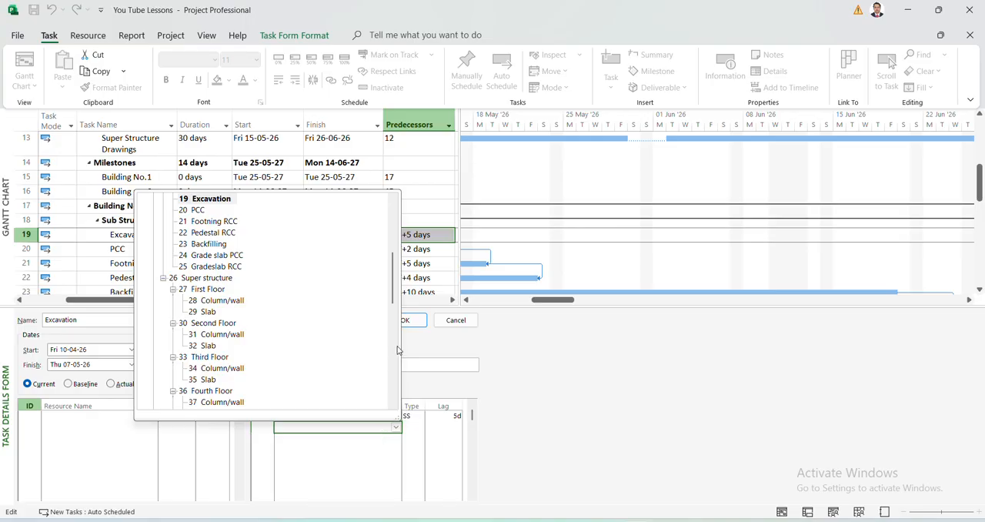
click(412, 428)
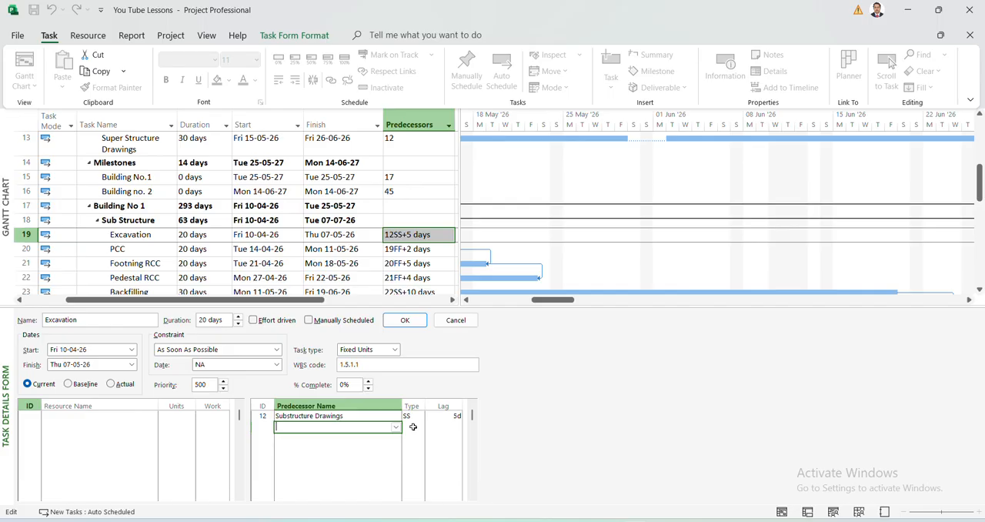
click(413, 427)
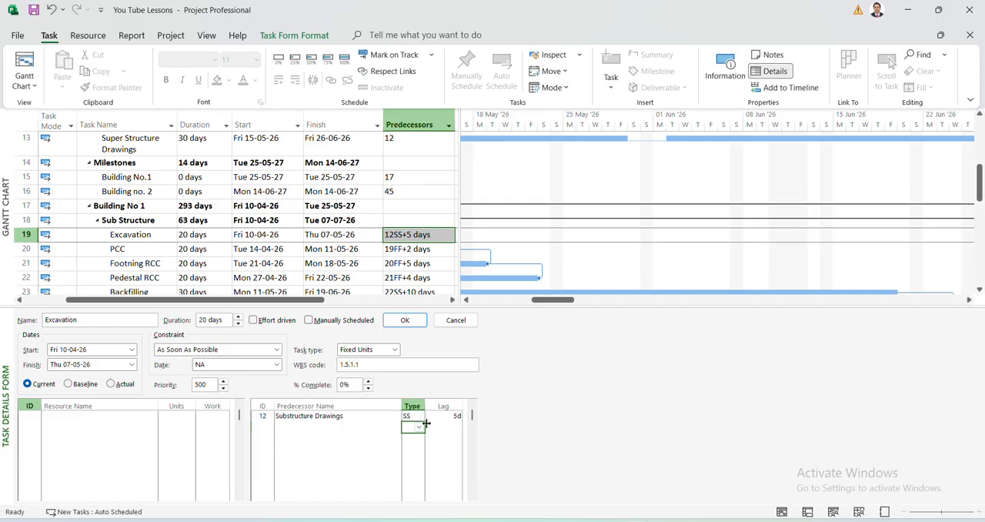
click(445, 429)
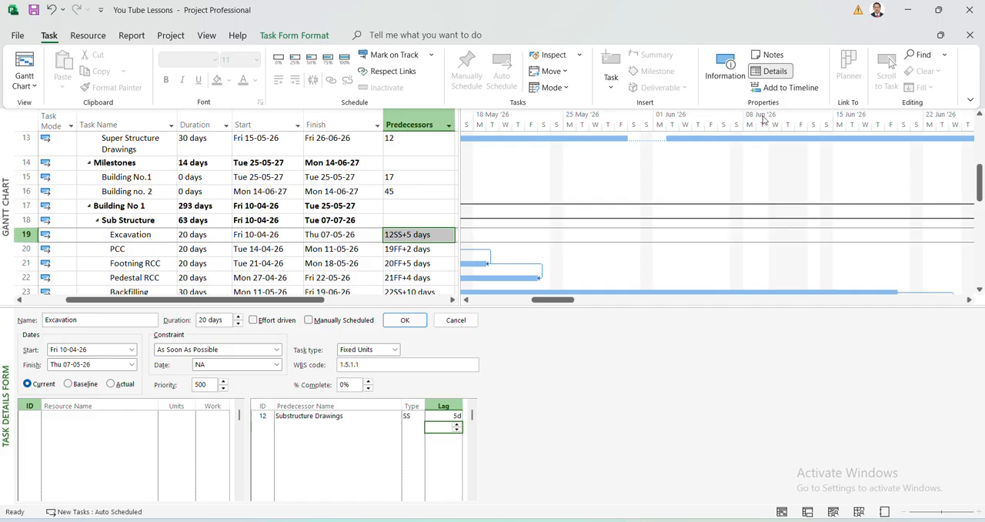
click(774, 70)
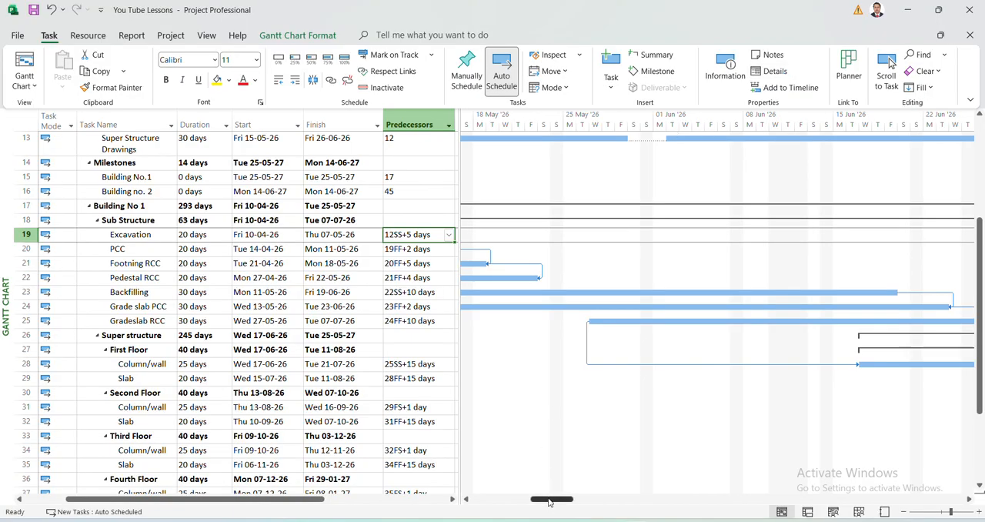
Try several Gantt chart styles, including the purple and dark blue bars, and return to the first light-blue style.
drag(552, 500, 504, 512)
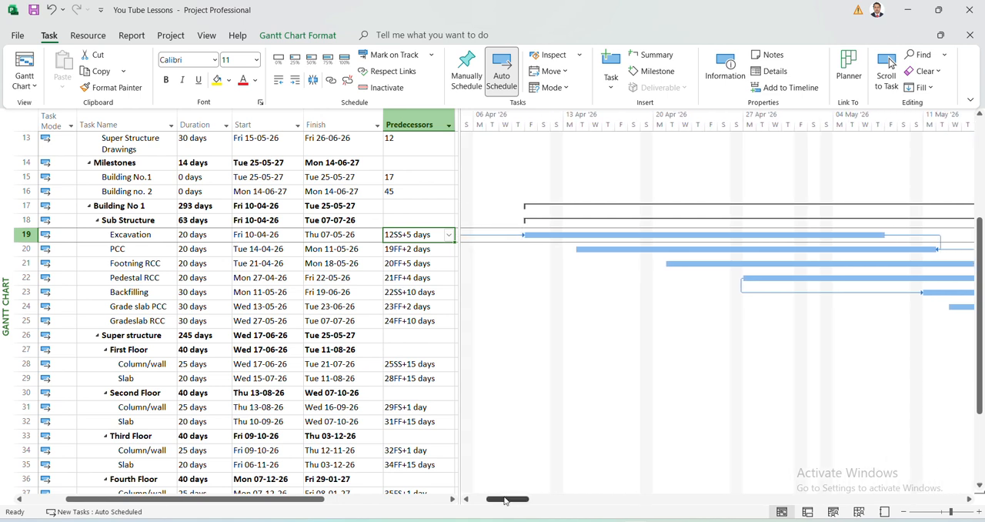
mouse_move(507, 500)
mouse_down()
mouse_move(523, 503)
mouse_move(513, 504)
mouse_up()
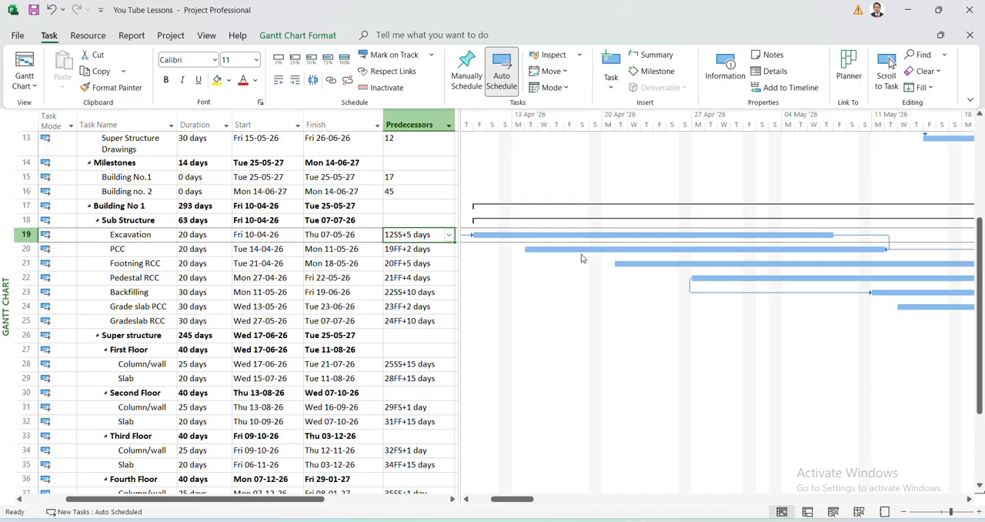
click(294, 40)
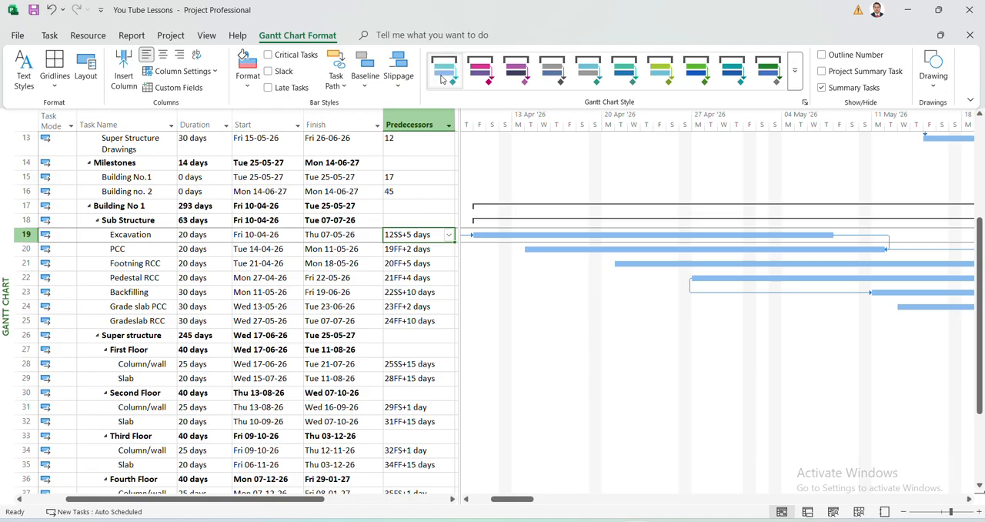
click(480, 73)
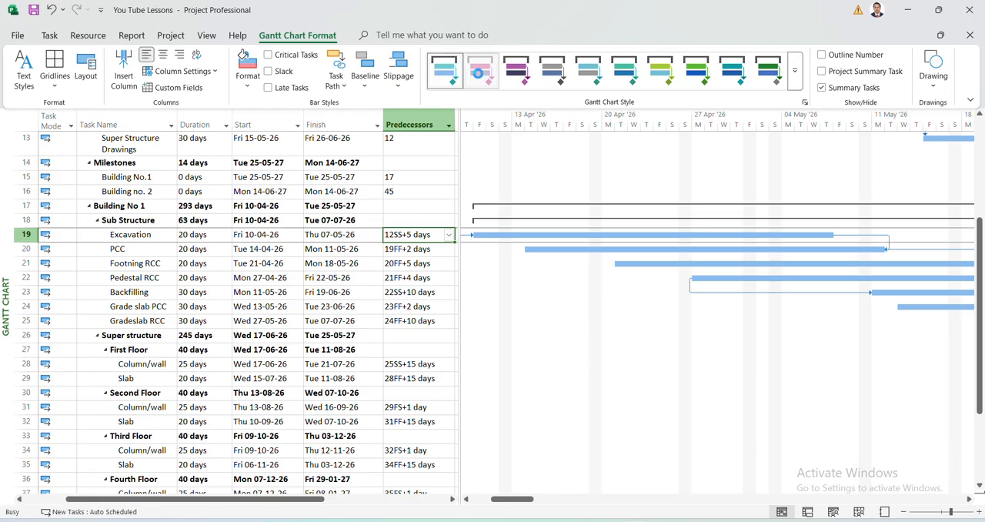
click(518, 76)
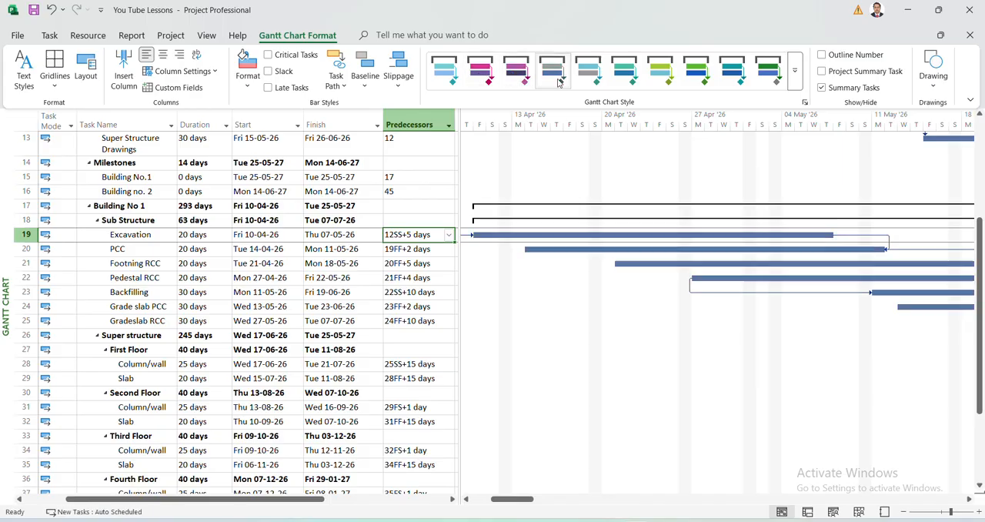
click(625, 70)
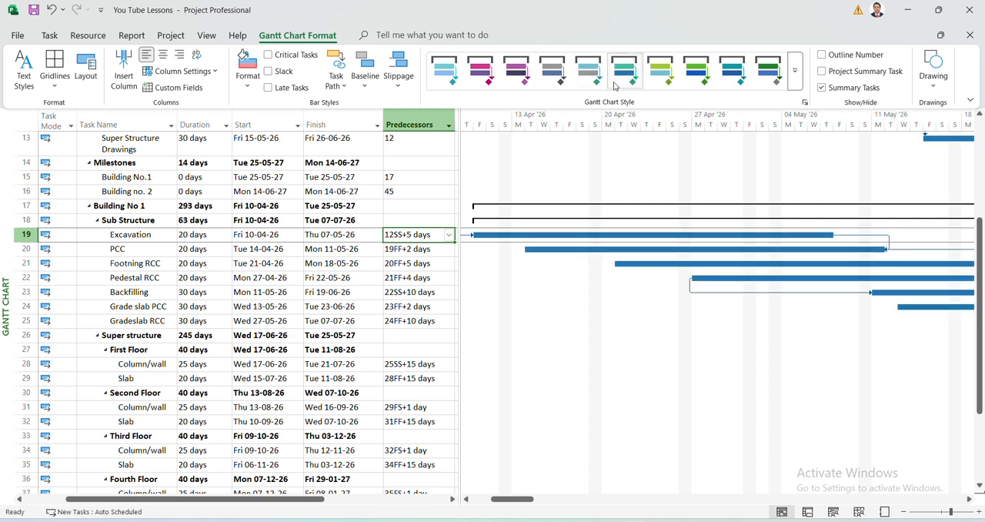
click(444, 71)
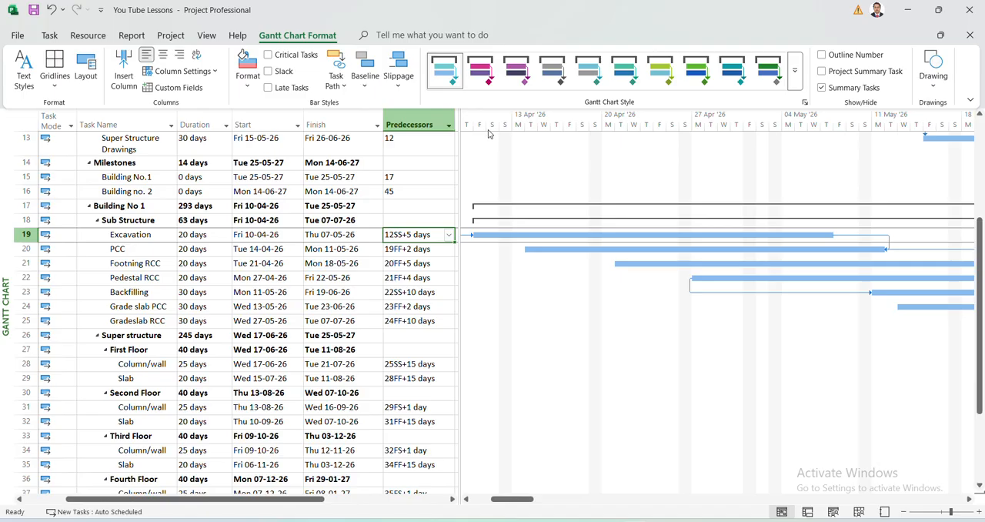
Highlight the critical tasks in the Gantt chart and expand the Building No 2 summary task.
click(268, 56)
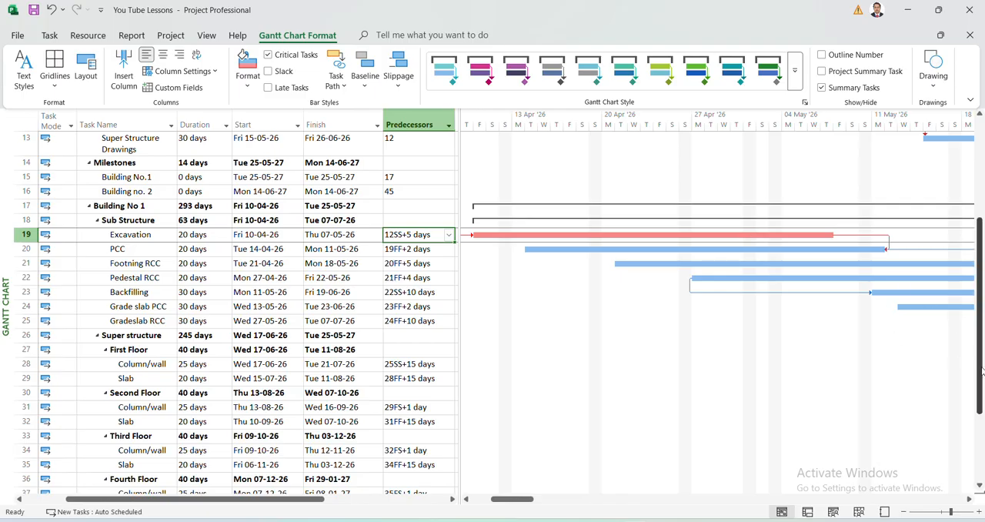
drag(981, 372, 983, 456)
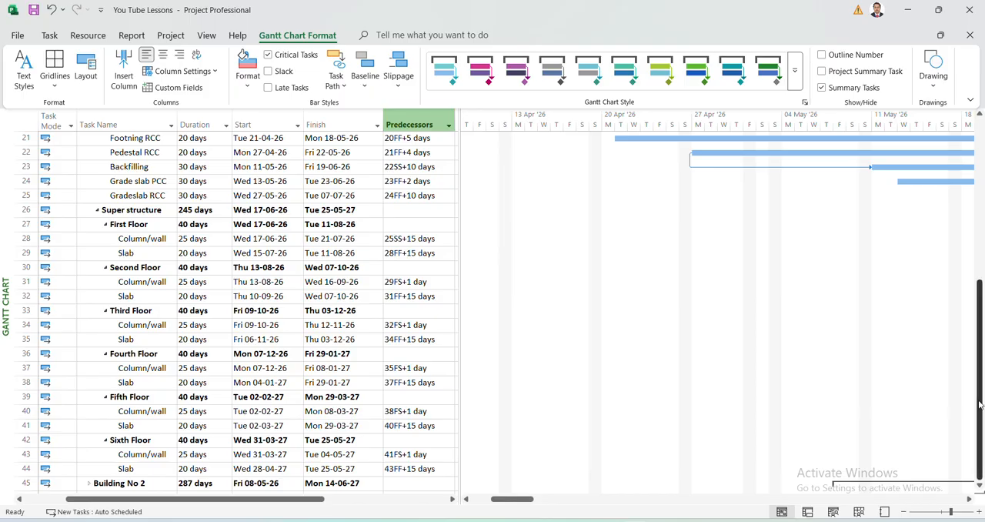
scroll(982, 404, up, 3)
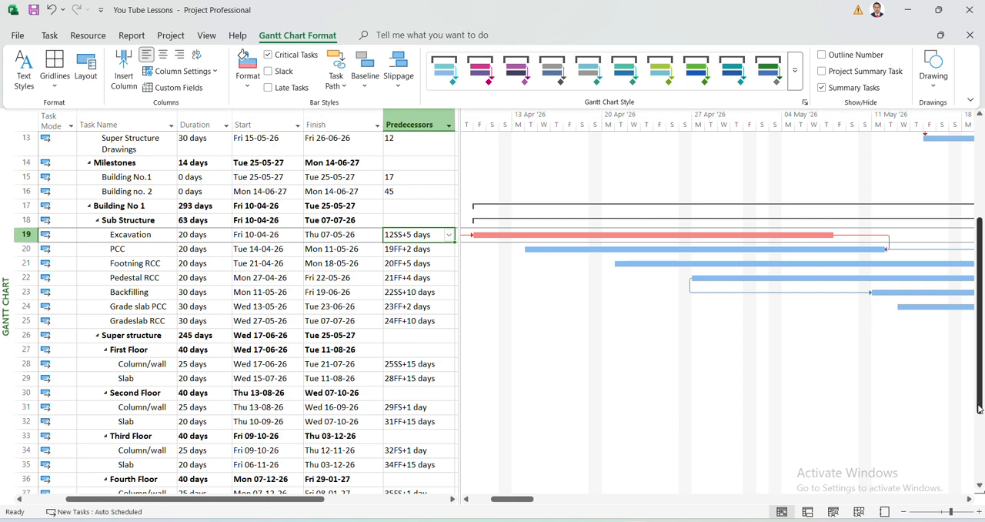
scroll(979, 408, down, 3)
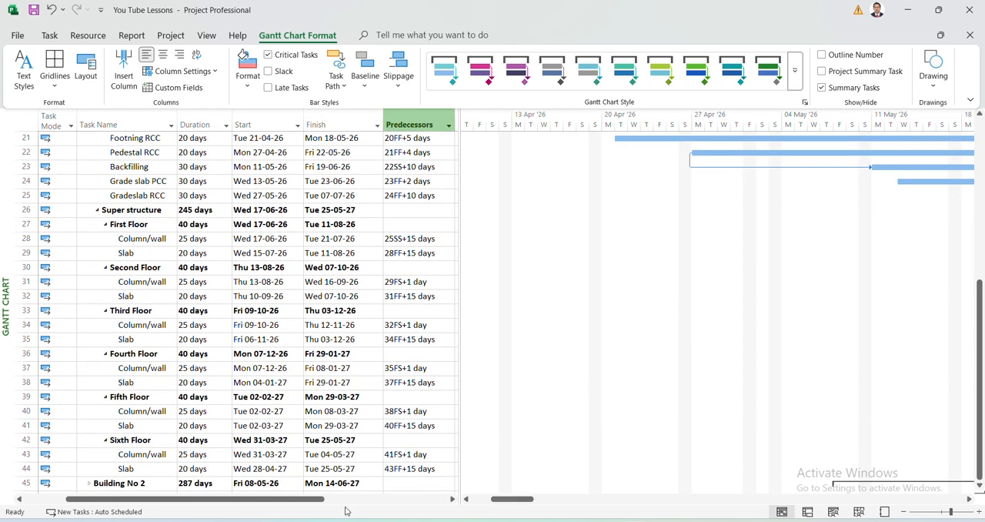
click(90, 482)
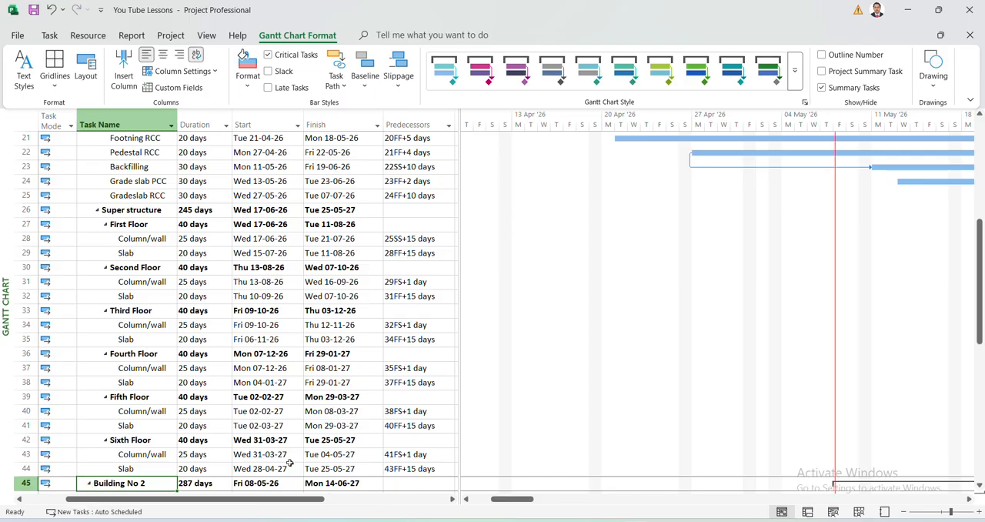
Examine the critical task bars of Building No 2 through its sixth floor and compare them with Building No 1.
mouse_move(523, 499)
mouse_down()
mouse_move(688, 512)
mouse_move(533, 515)
mouse_up()
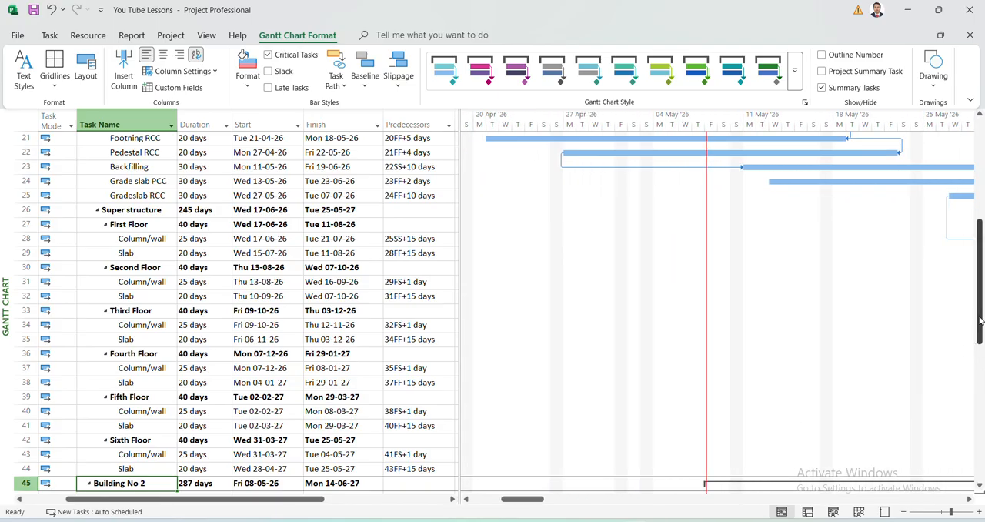
drag(980, 323, 981, 409)
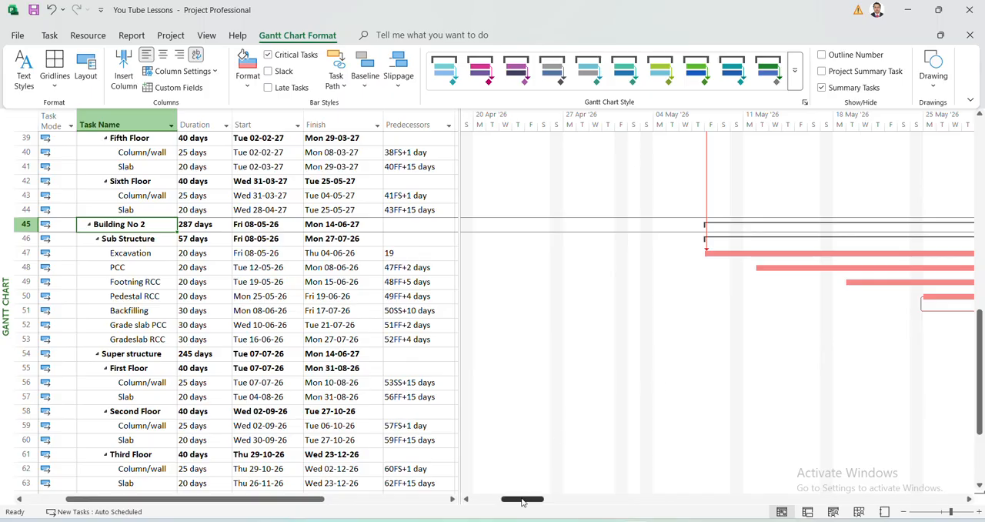
drag(524, 499, 560, 501)
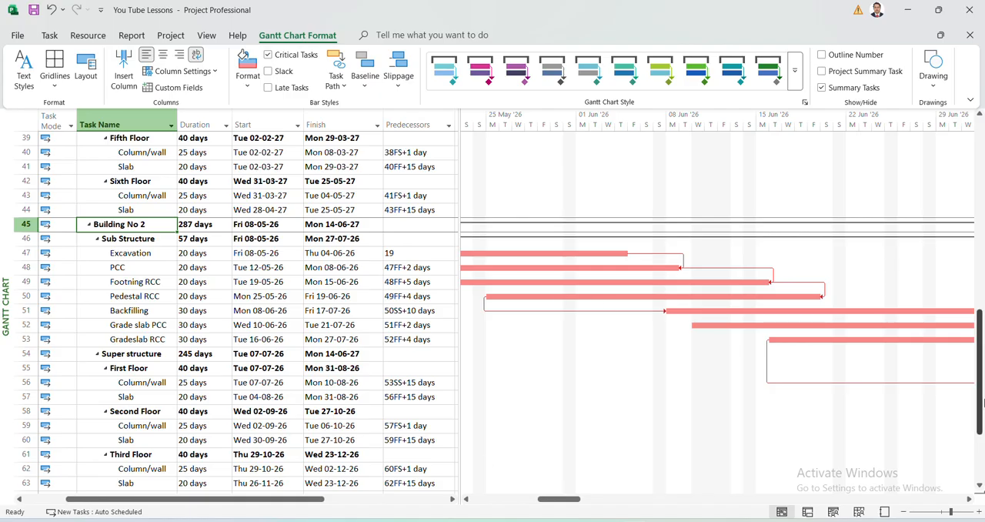
drag(981, 412, 981, 432)
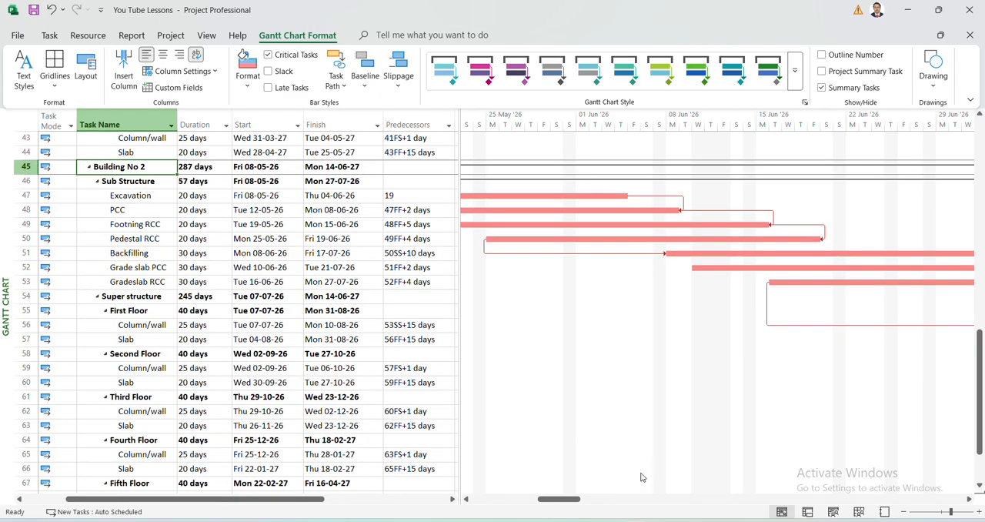
drag(571, 498, 633, 500)
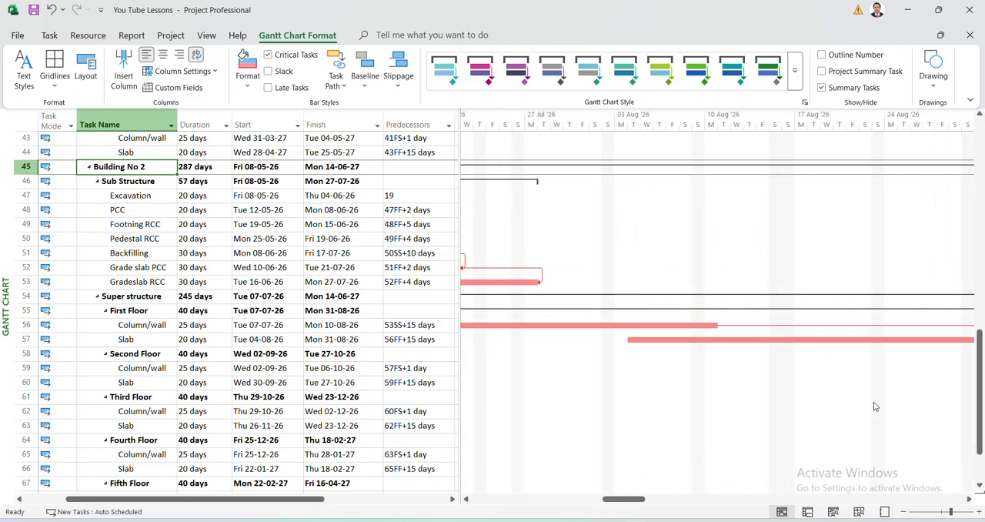
drag(979, 406, 981, 447)
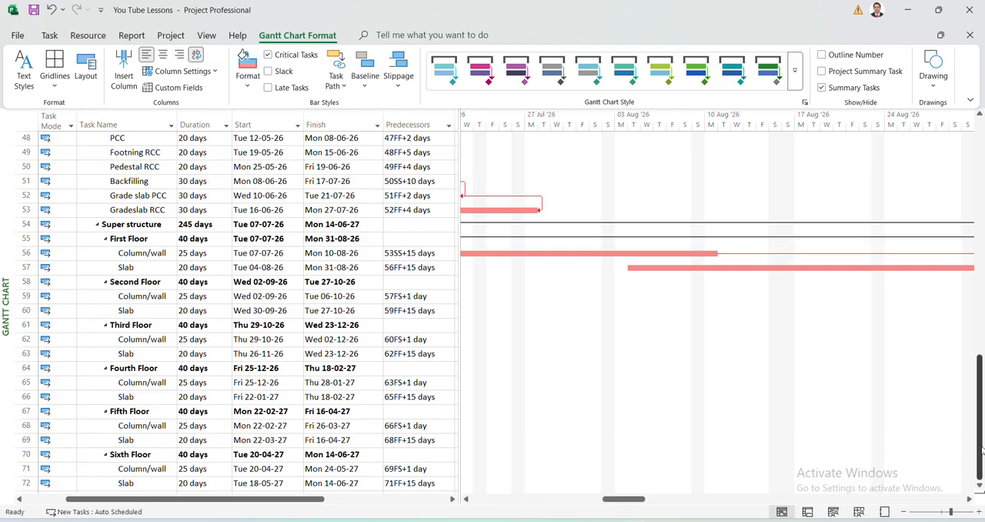
drag(981, 449, 980, 441)
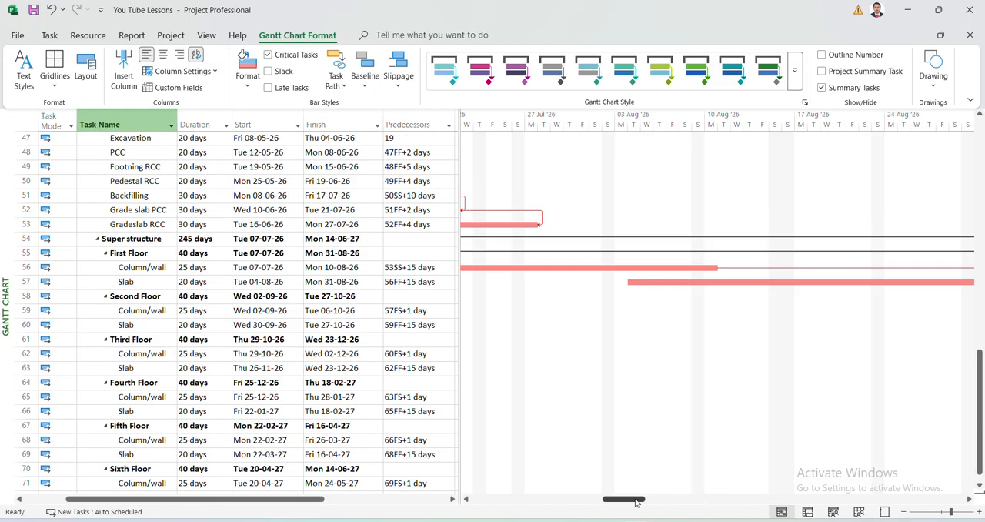
drag(623, 500, 528, 515)
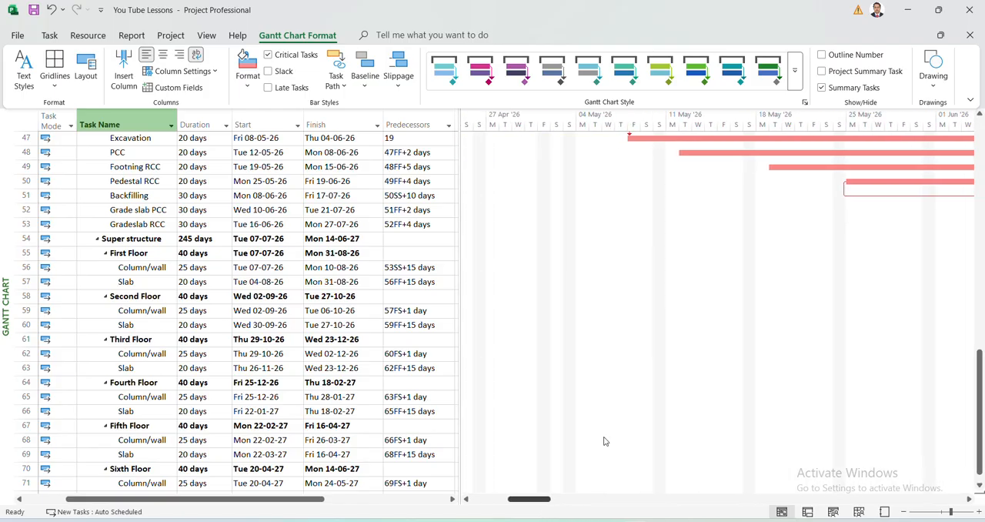
drag(980, 406, 982, 255)
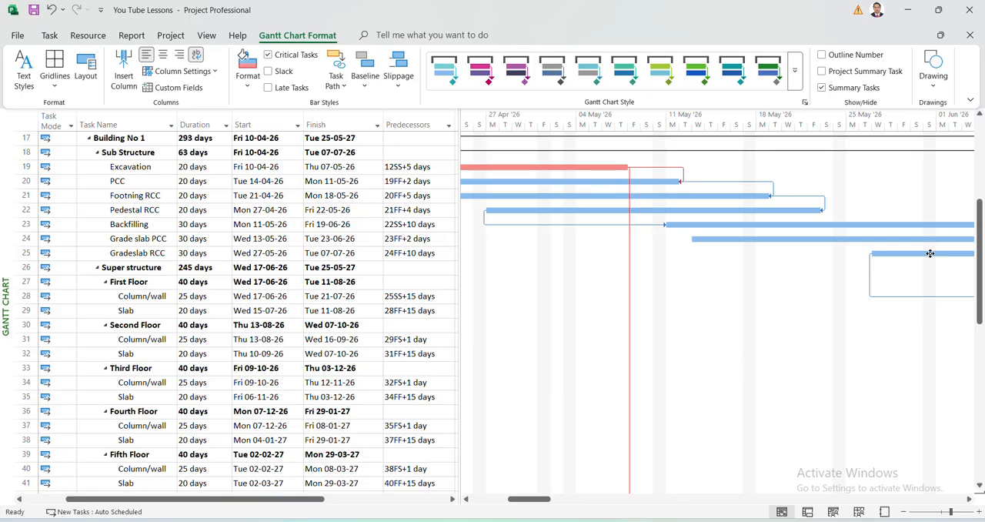
drag(982, 262, 982, 317)
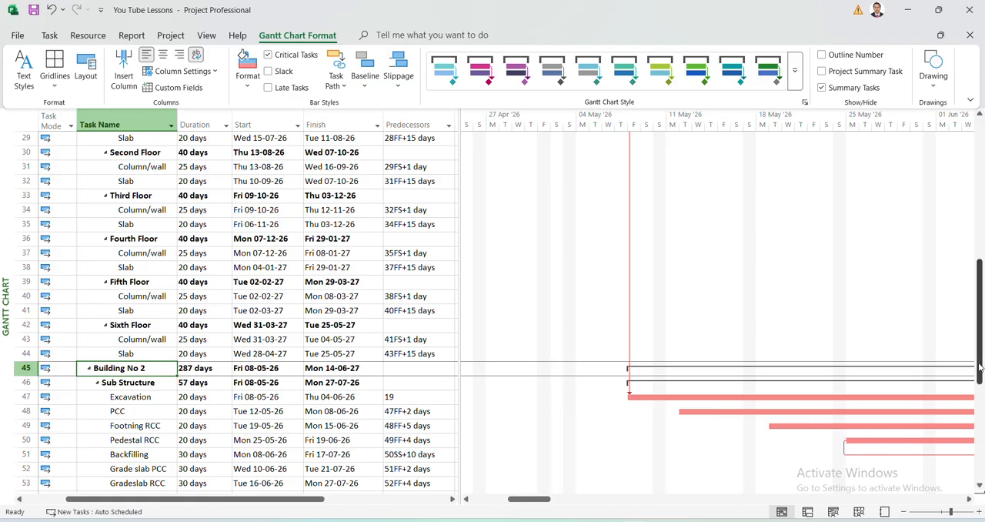
drag(980, 369, 982, 460)
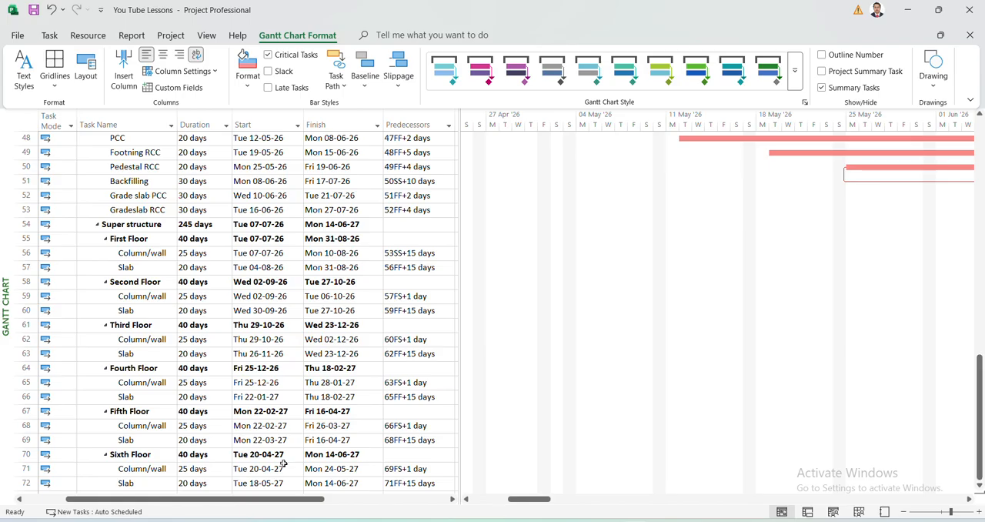
drag(534, 499, 903, 504)
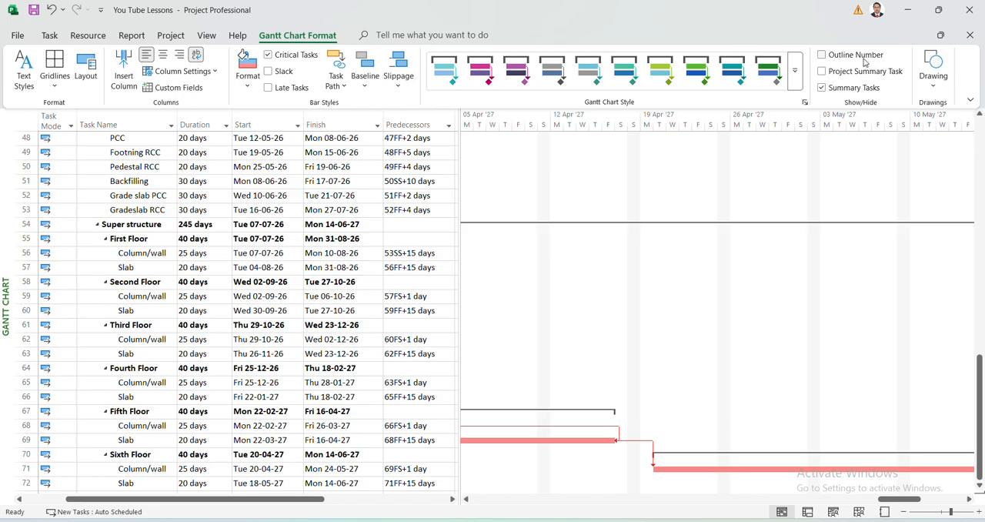
Show outline numbers in front of the task names, and hide them again.
click(822, 55)
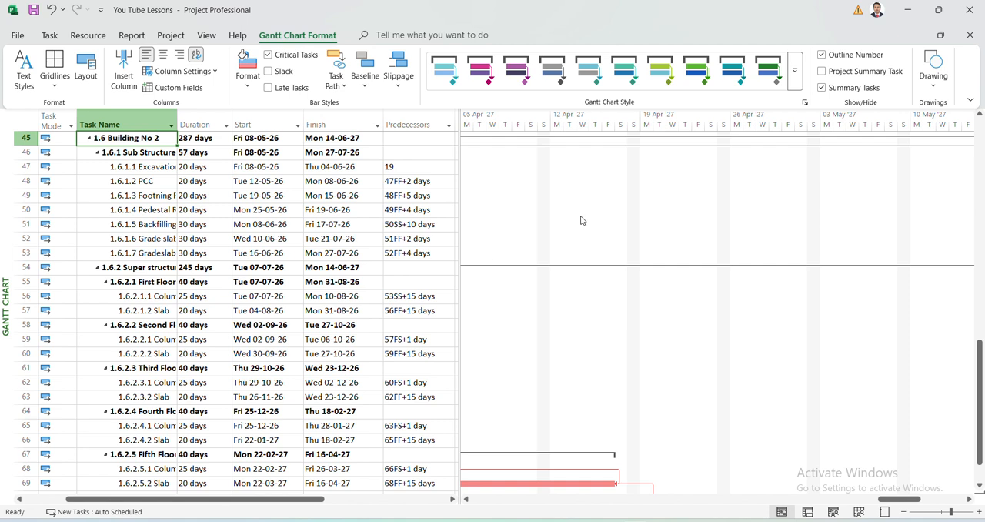
click(822, 55)
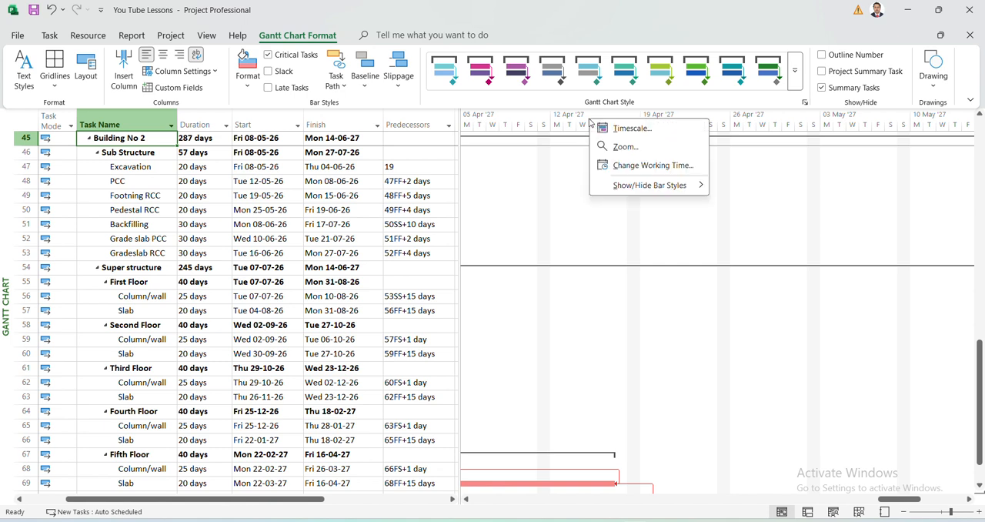
Open the Timescale settings and set the timescale to show three tiers (Top, Middle, Bottom).
click(635, 131)
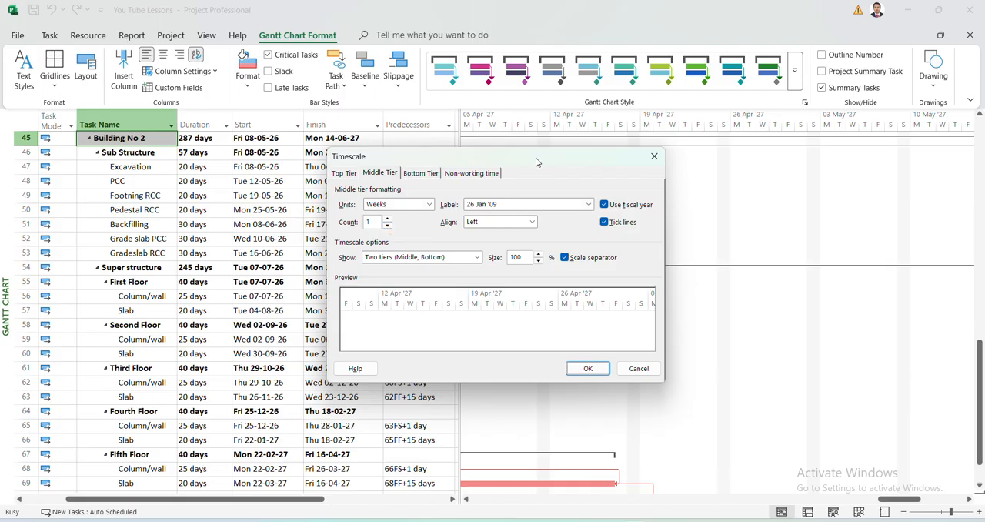
drag(538, 163, 552, 193)
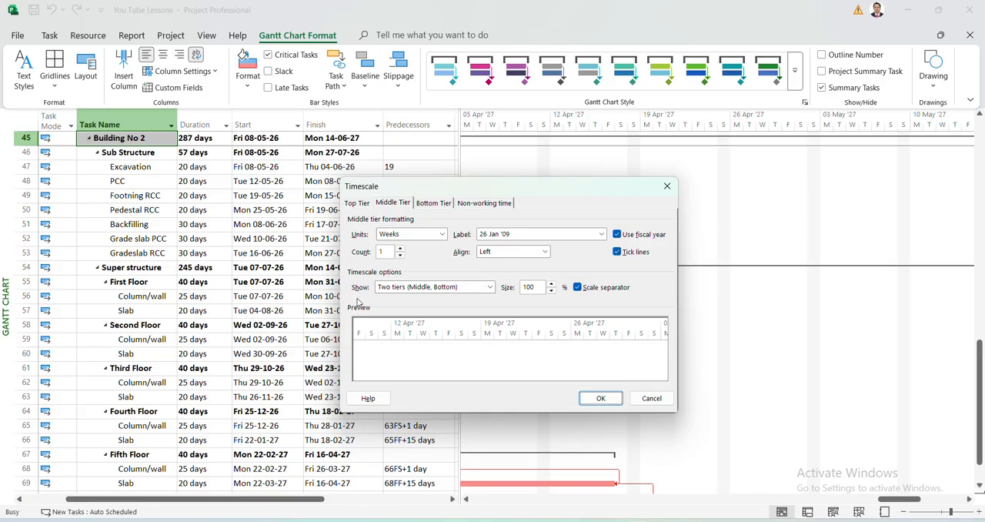
click(489, 287)
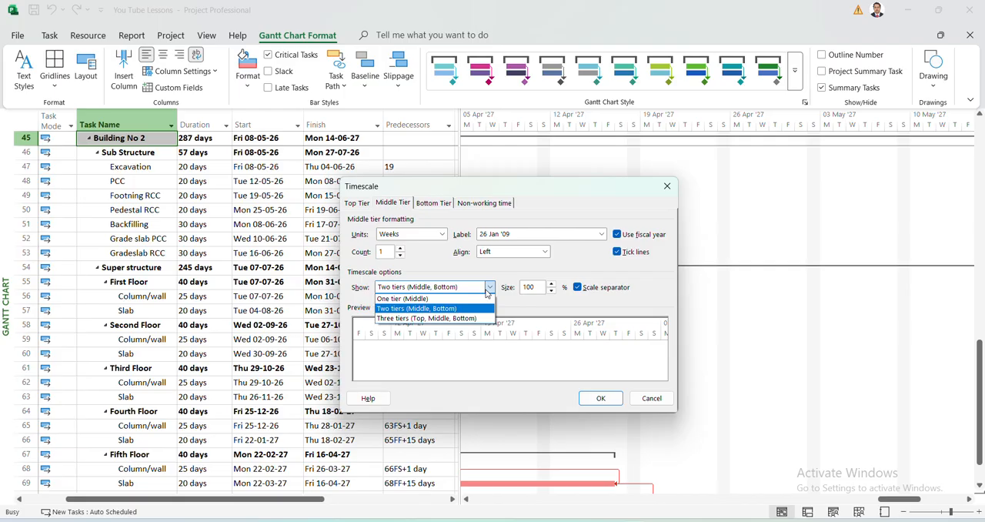
click(409, 319)
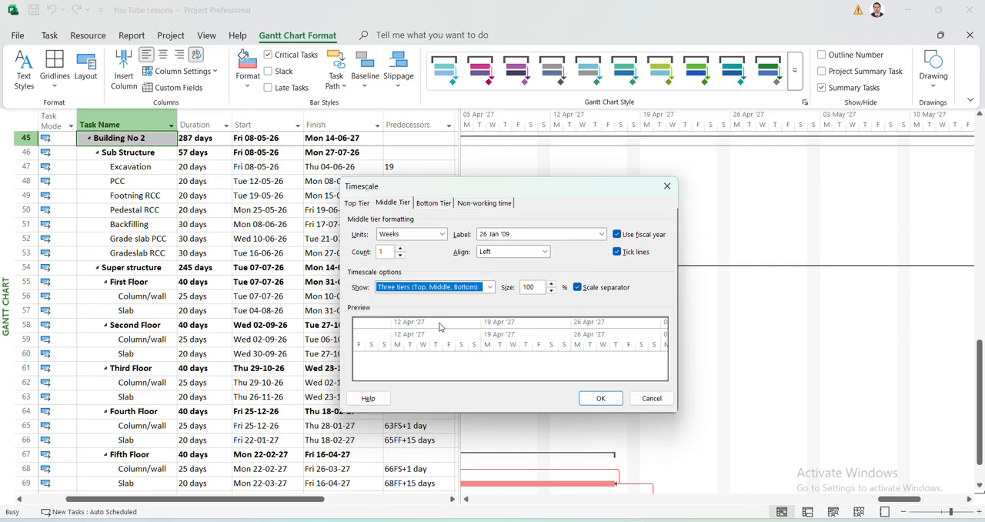
Set the timescale's top tier to Half Years units with center-aligned labels.
click(358, 203)
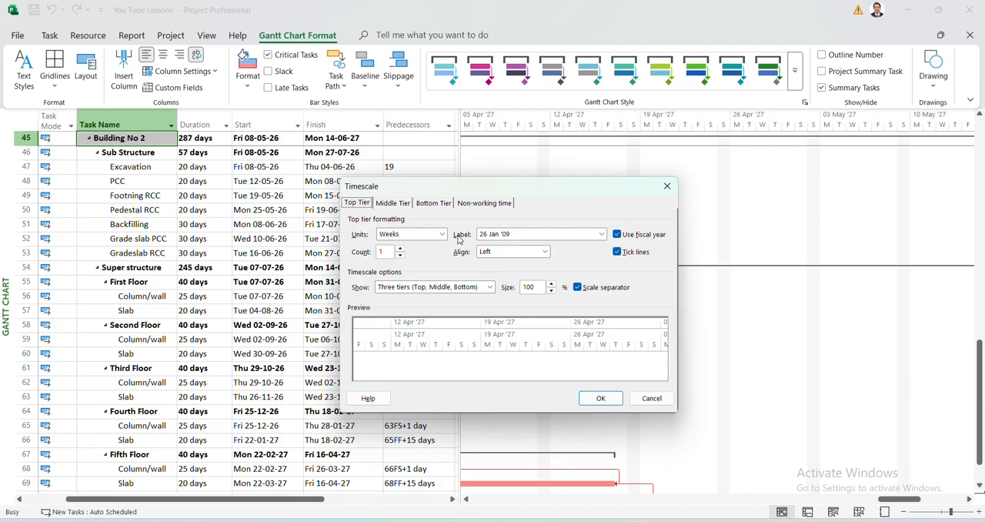
click(443, 234)
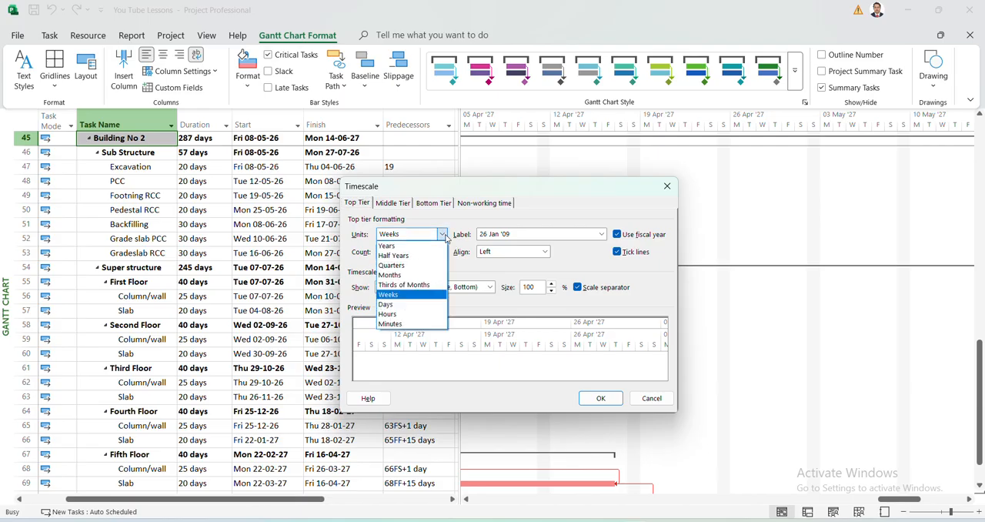
click(400, 255)
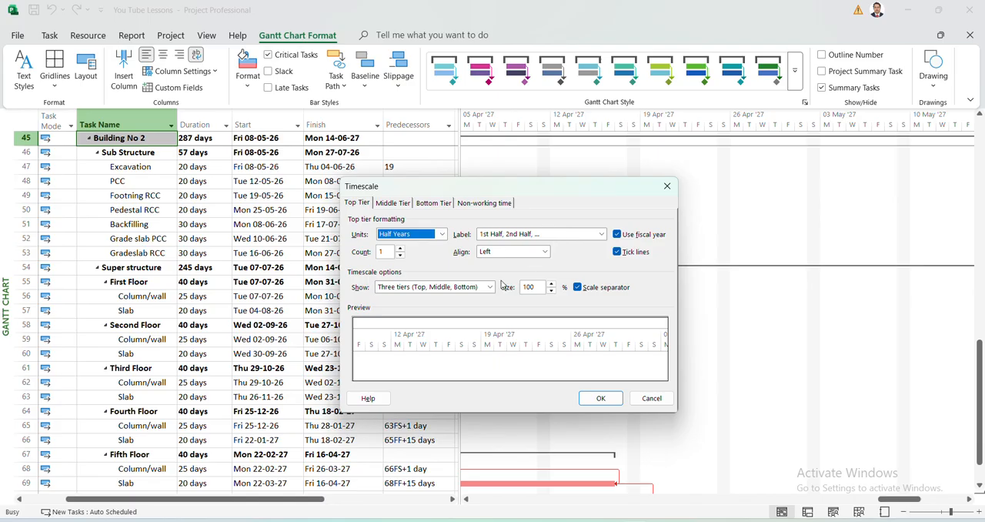
click(545, 254)
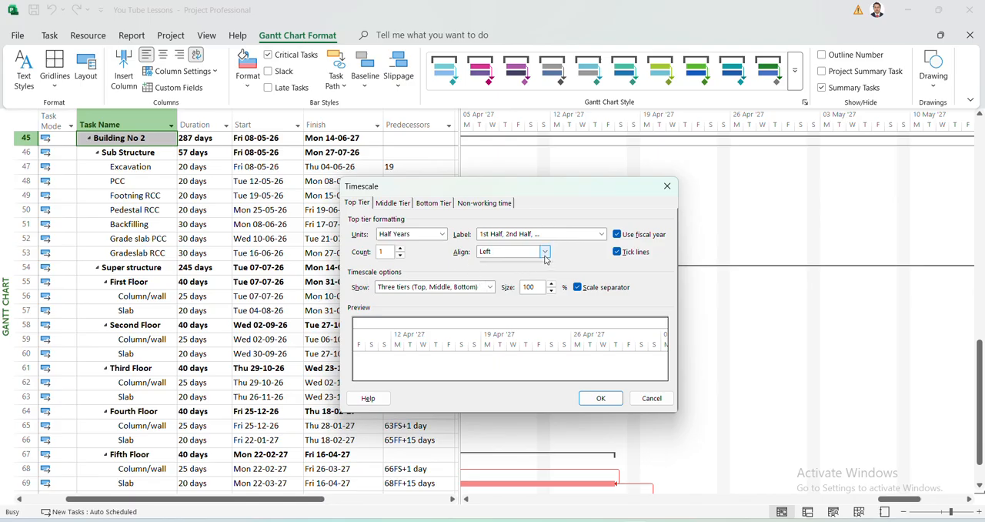
key(Up)
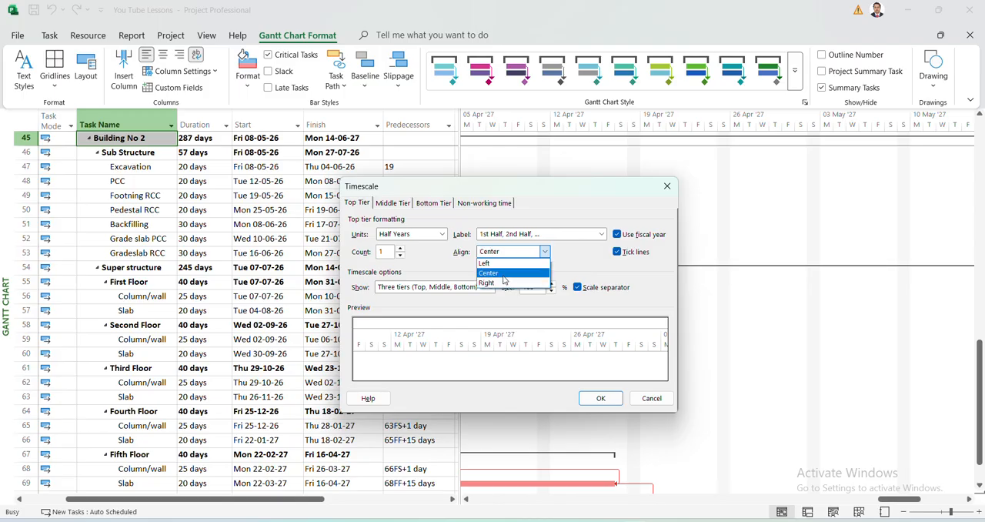
click(503, 275)
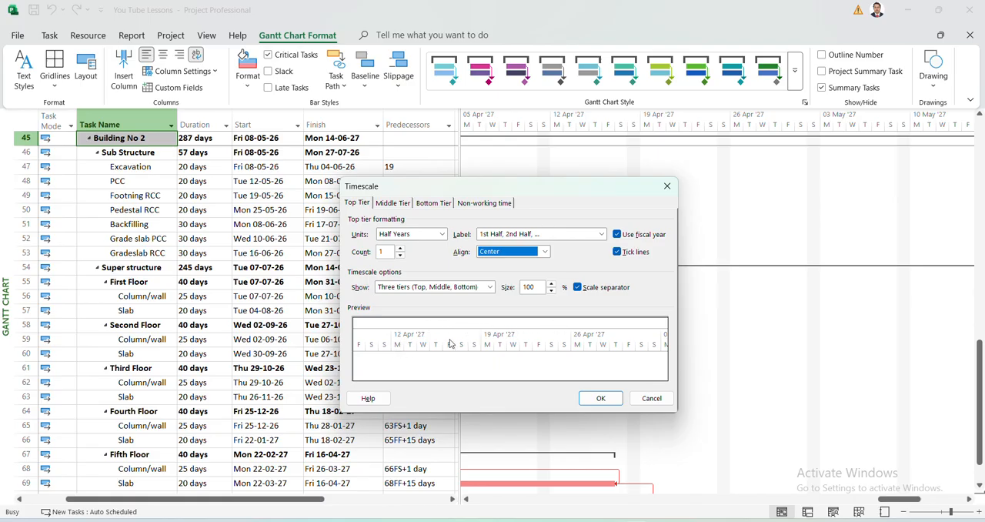
Set the timescale's middle tier to Quarters units with center alignment.
click(393, 203)
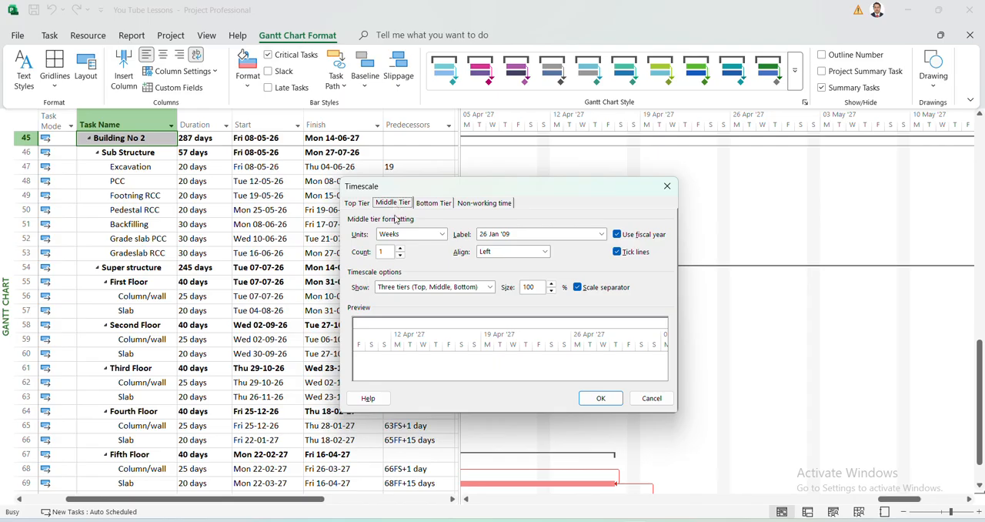
click(443, 235)
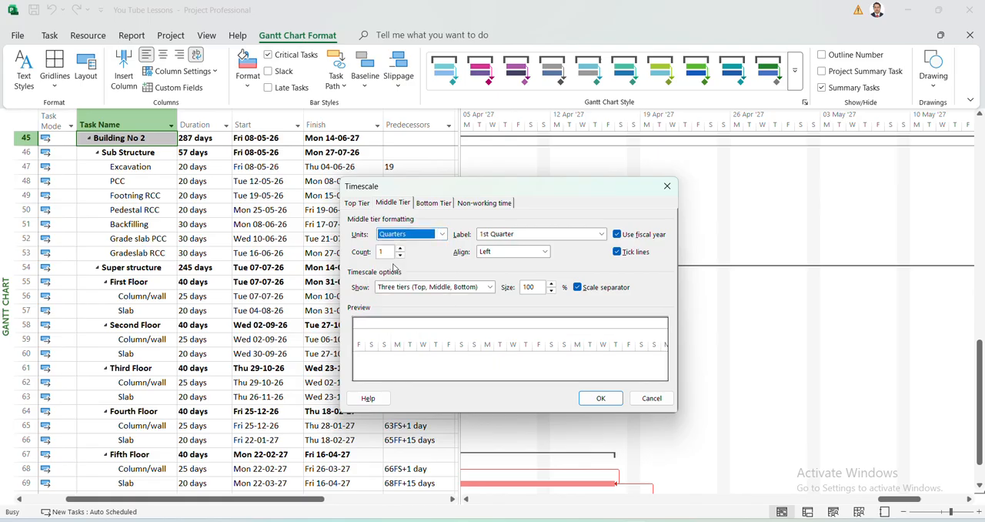
click(545, 253)
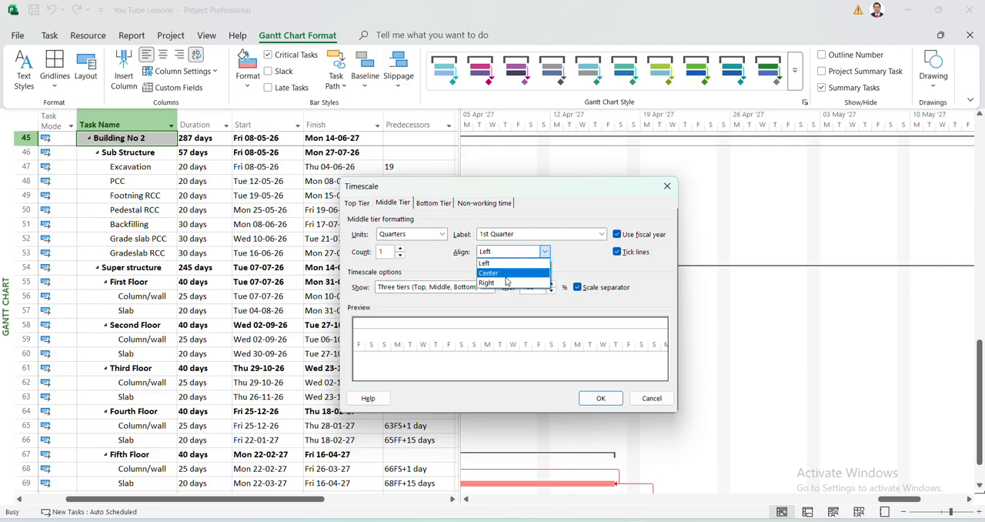
click(506, 274)
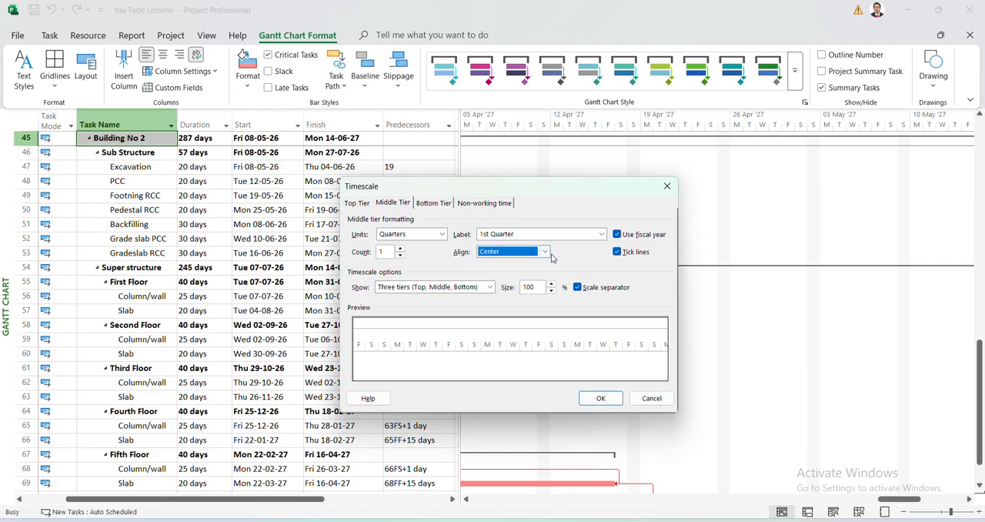
Review the bottom tier's label and unit choices and check the middle and top tier settings.
click(434, 203)
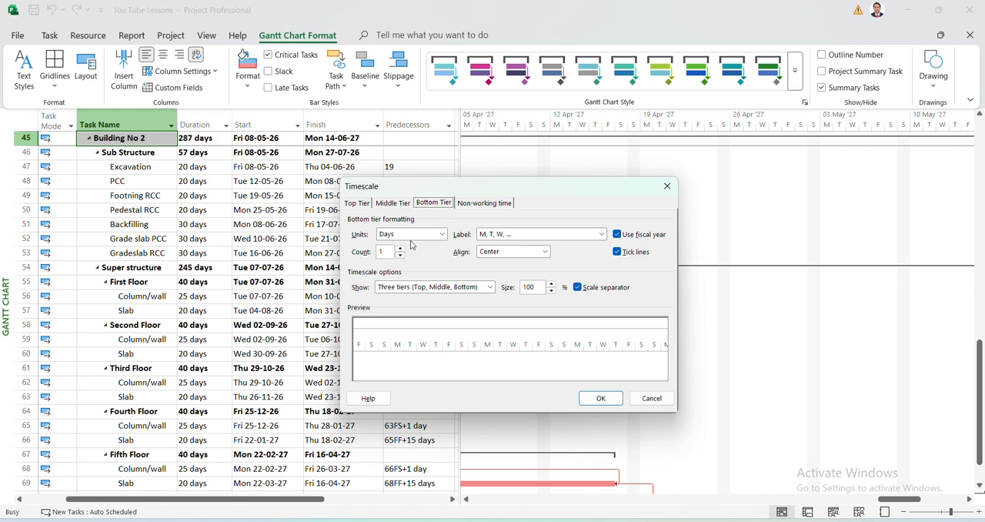
click(602, 234)
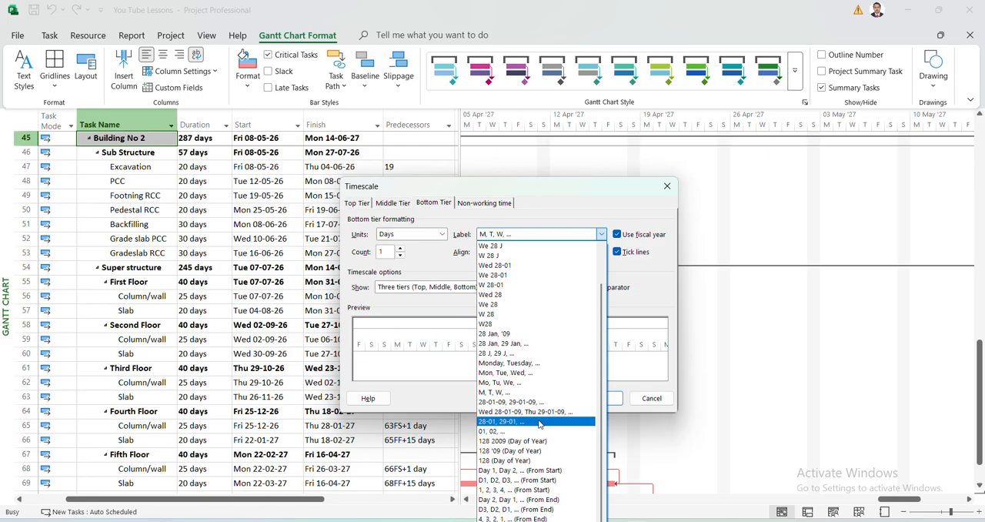
click(432, 266)
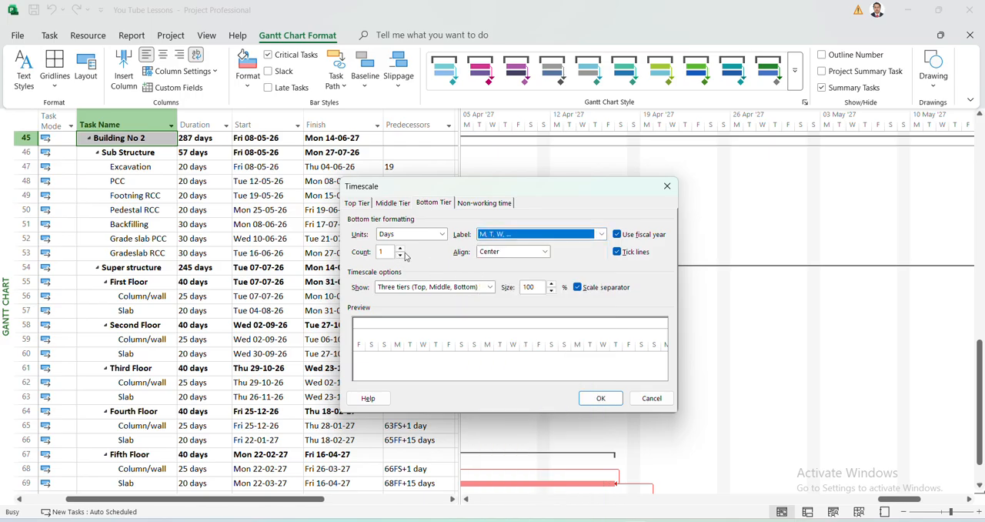
click(441, 235)
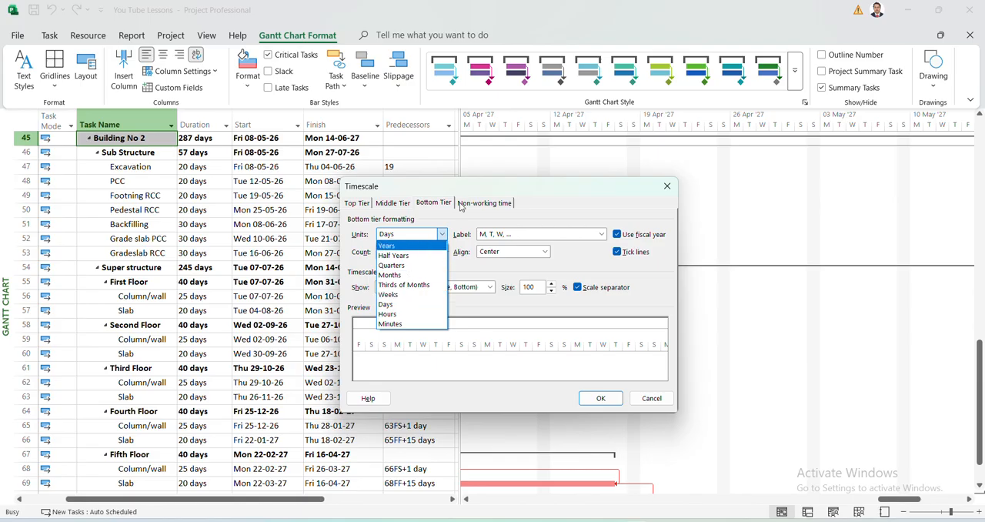
click(550, 215)
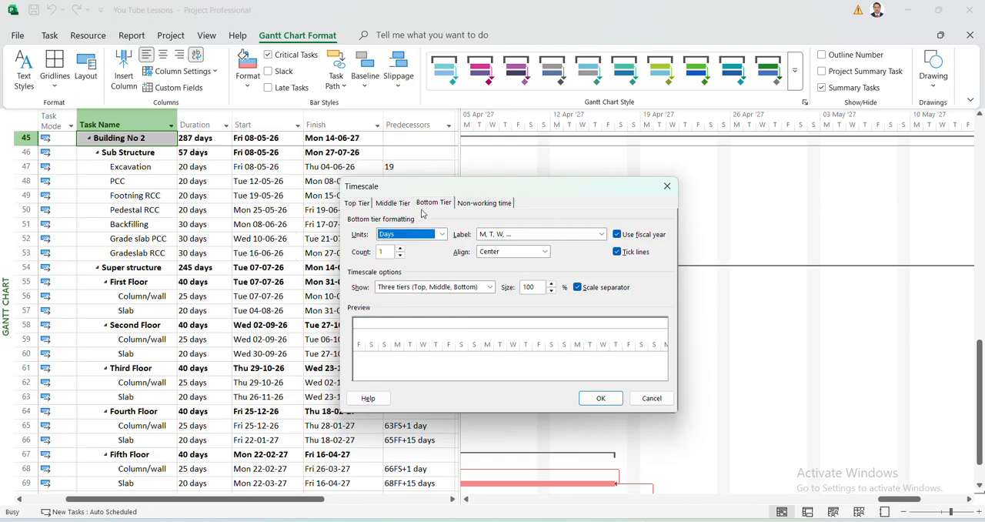
click(394, 203)
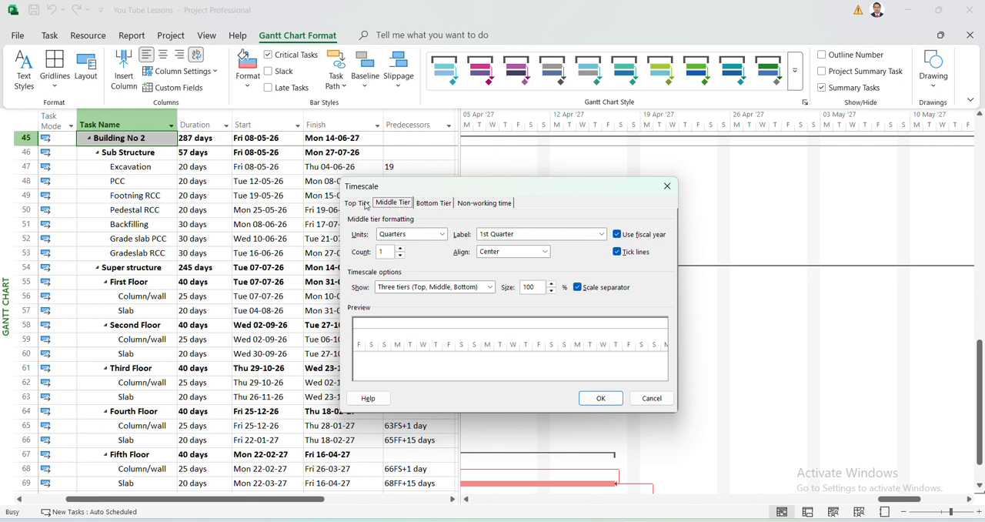
click(366, 203)
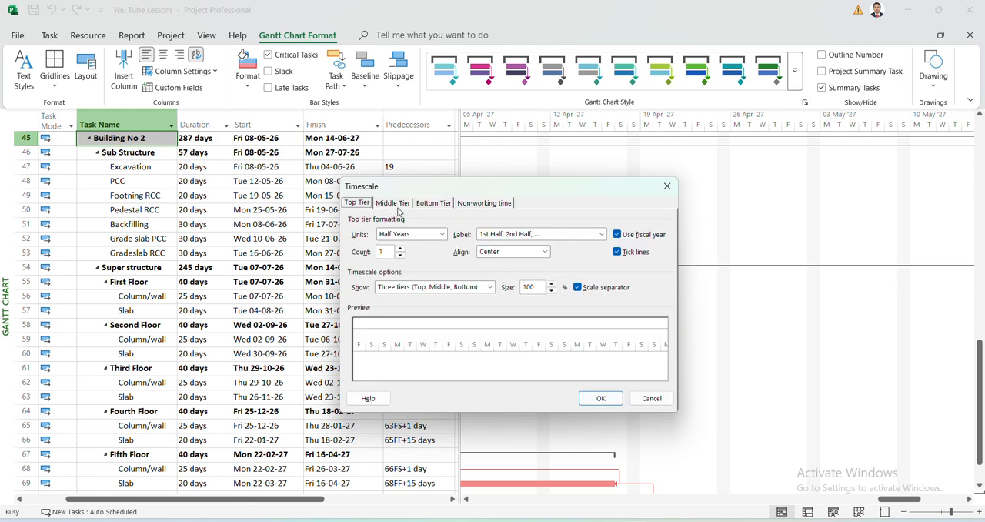
click(395, 205)
Set the timescale's bottom tier units to Months.
click(431, 204)
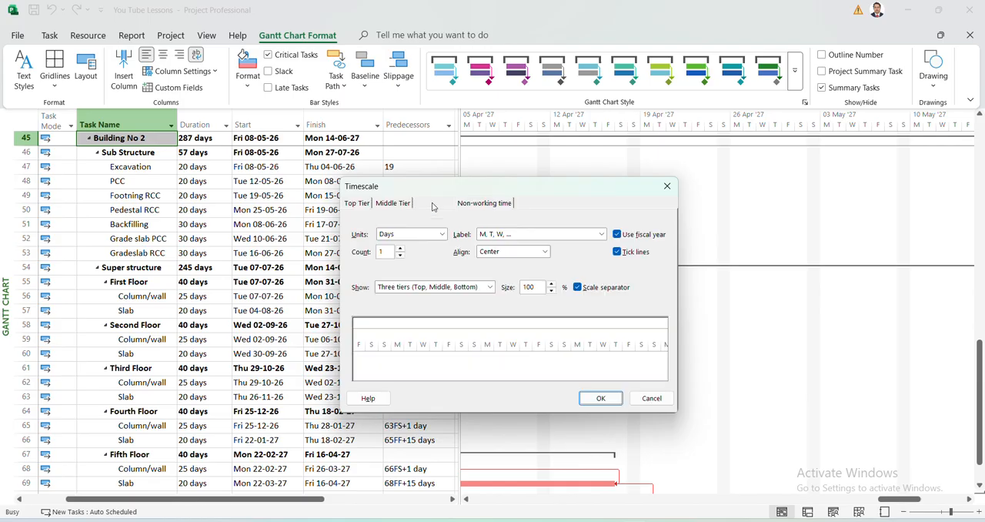
click(442, 233)
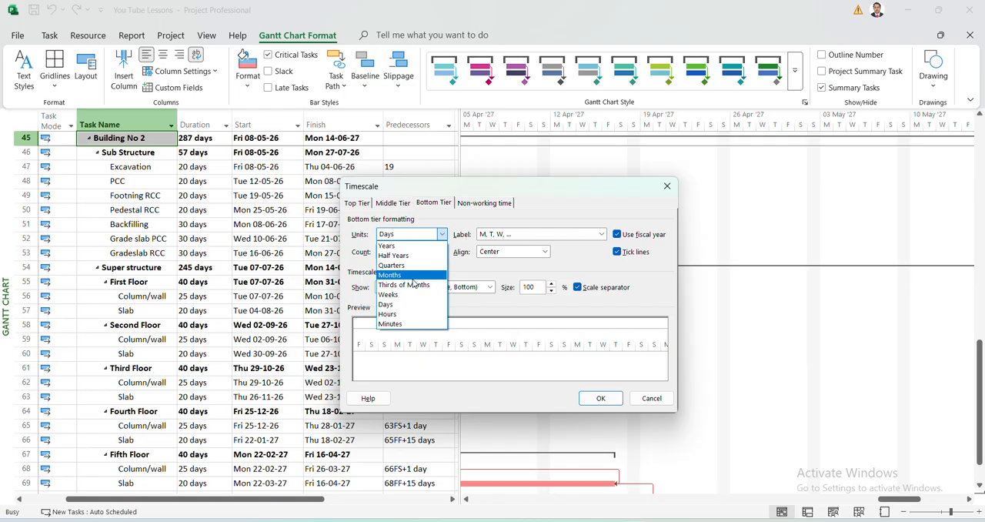
click(412, 283)
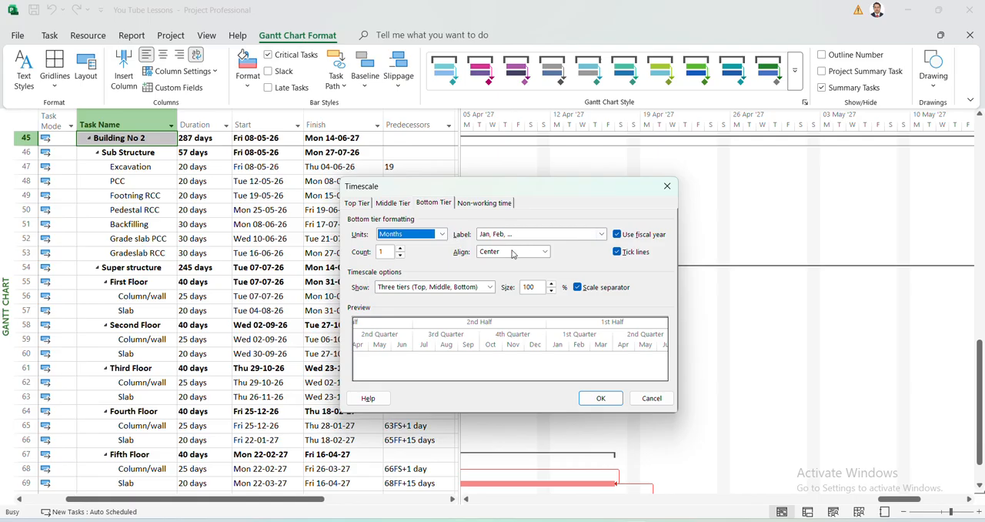
Format non-working time with a purple diagonal hatch drawn in front of the task bars, and apply the timescale settings.
click(495, 202)
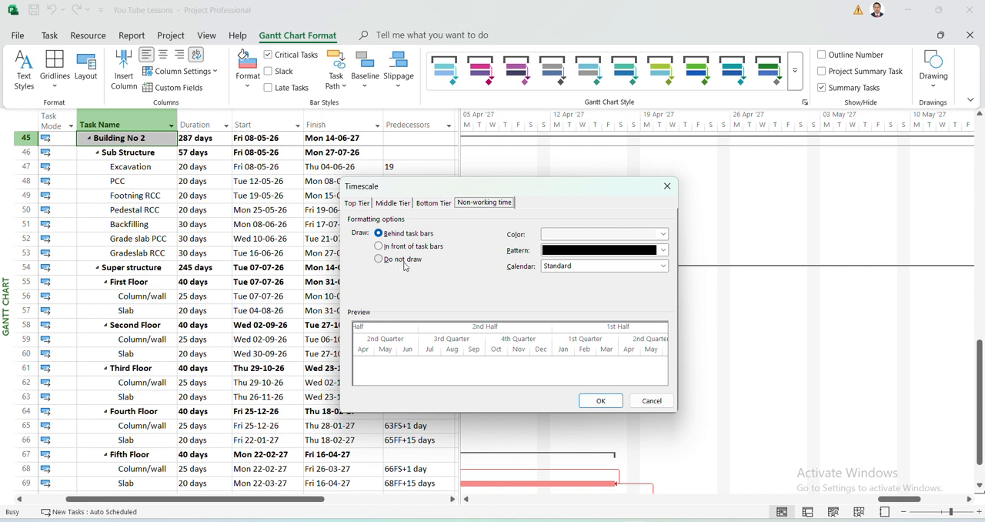
click(665, 251)
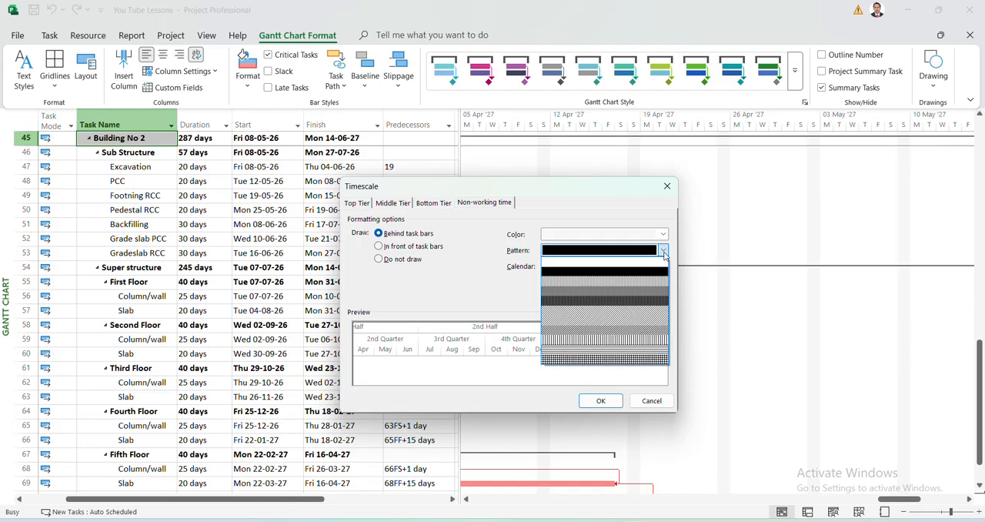
click(622, 308)
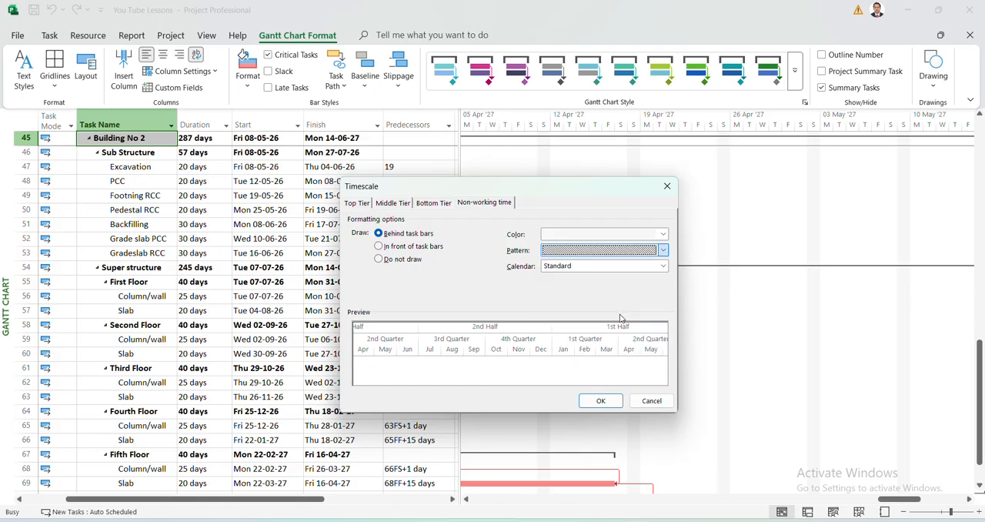
click(662, 234)
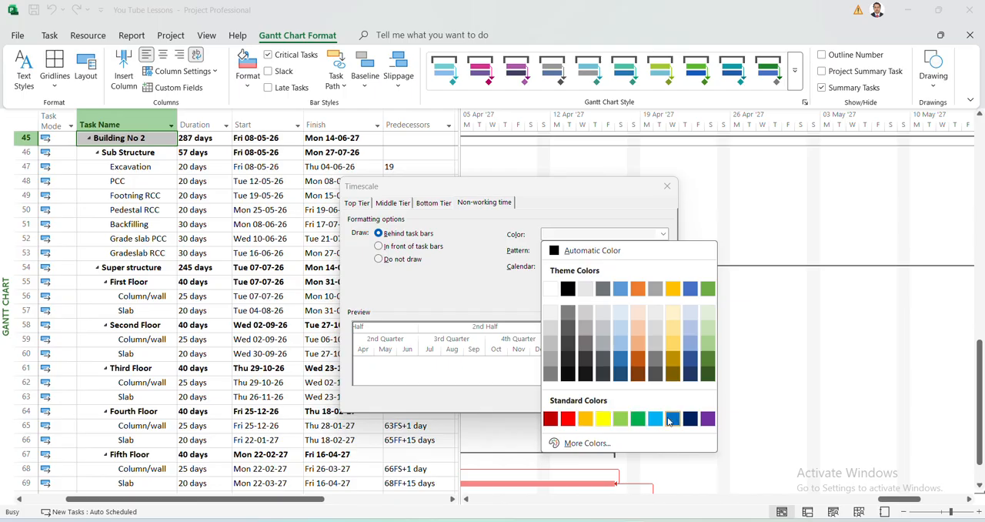
click(707, 419)
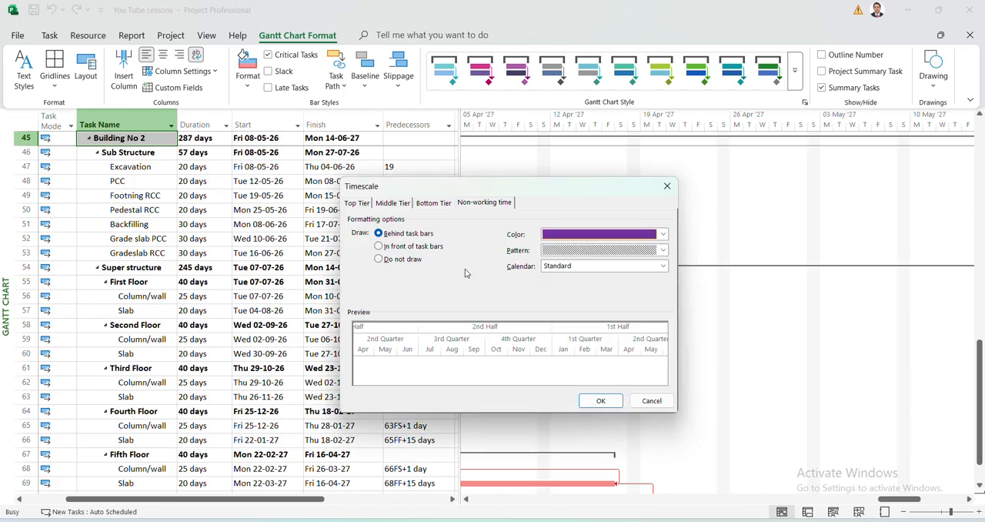
click(379, 246)
click(601, 401)
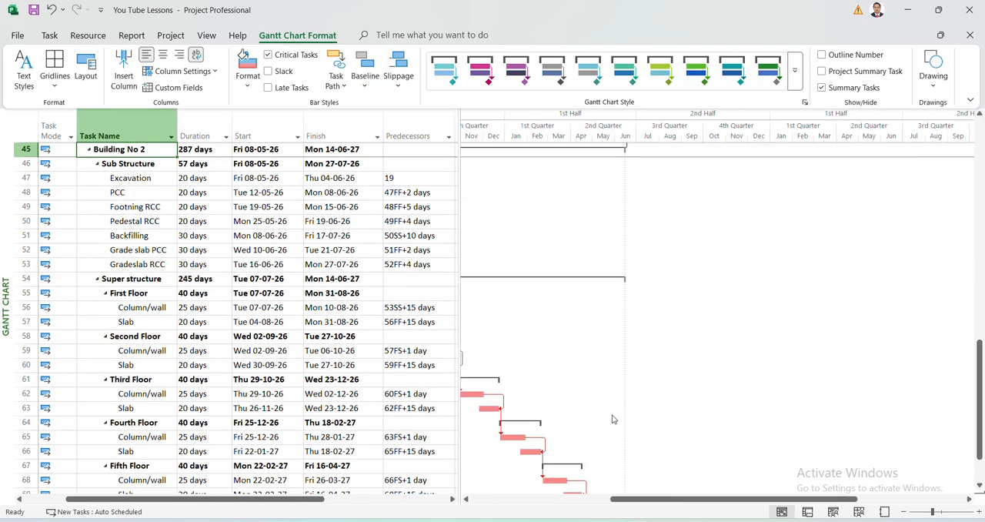
Change the bottom tier units of the Gantt chart's timescale to Days and apply the setting.
drag(682, 501, 602, 500)
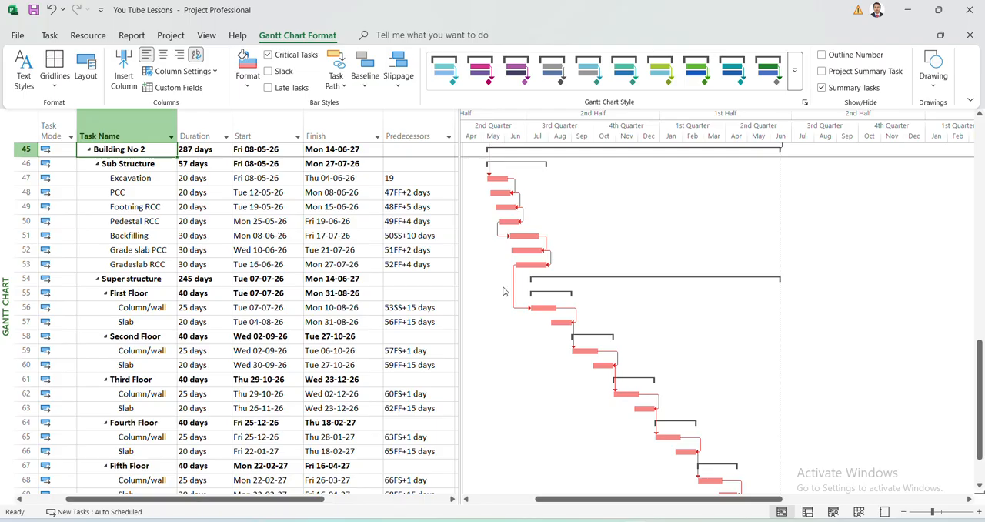
right_click(616, 137)
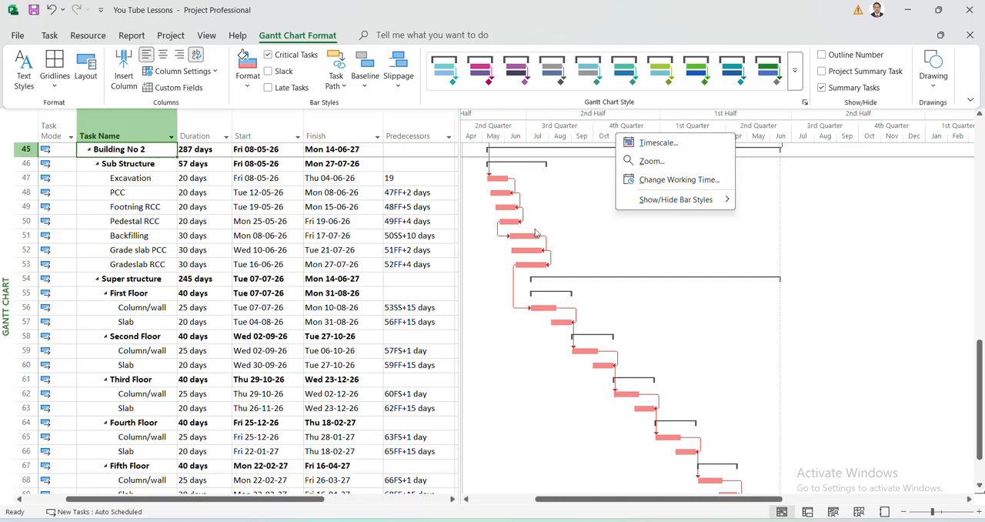
click(661, 151)
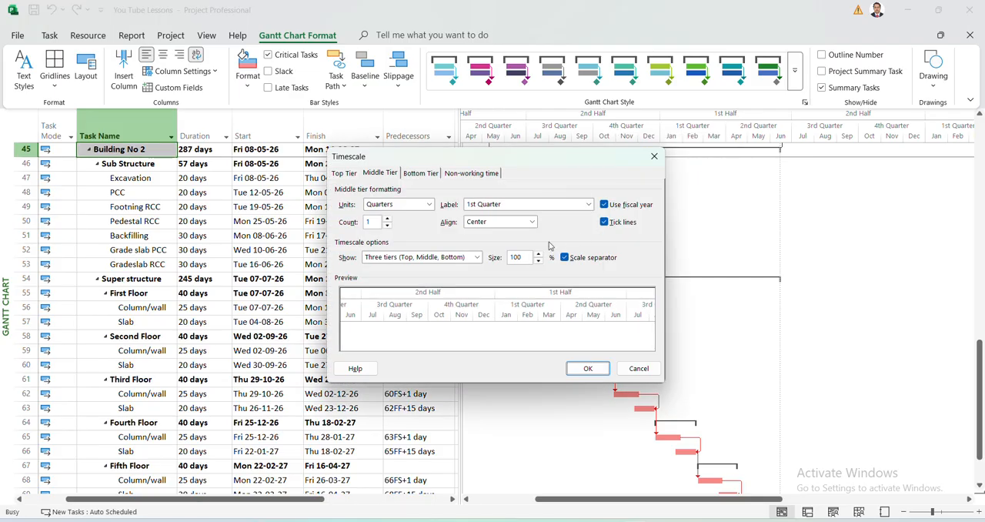
click(422, 174)
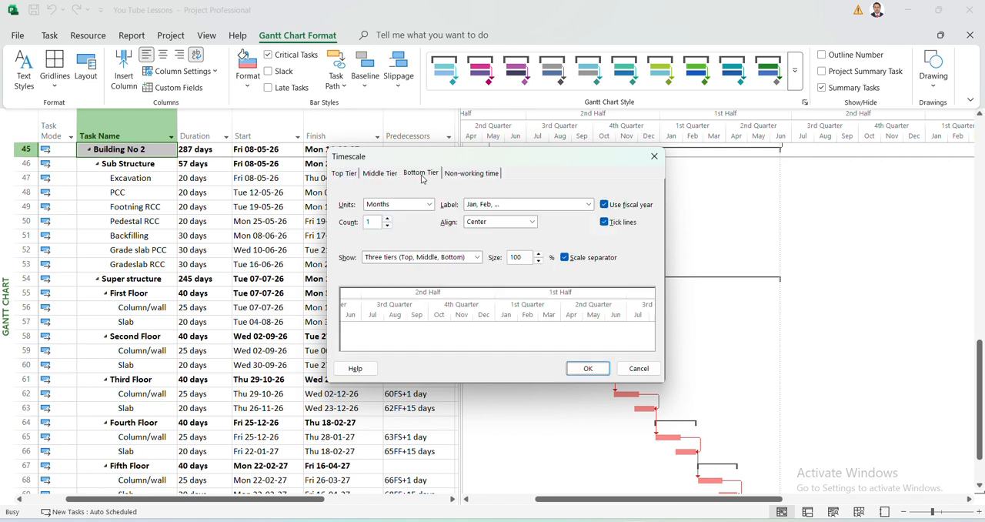
click(429, 204)
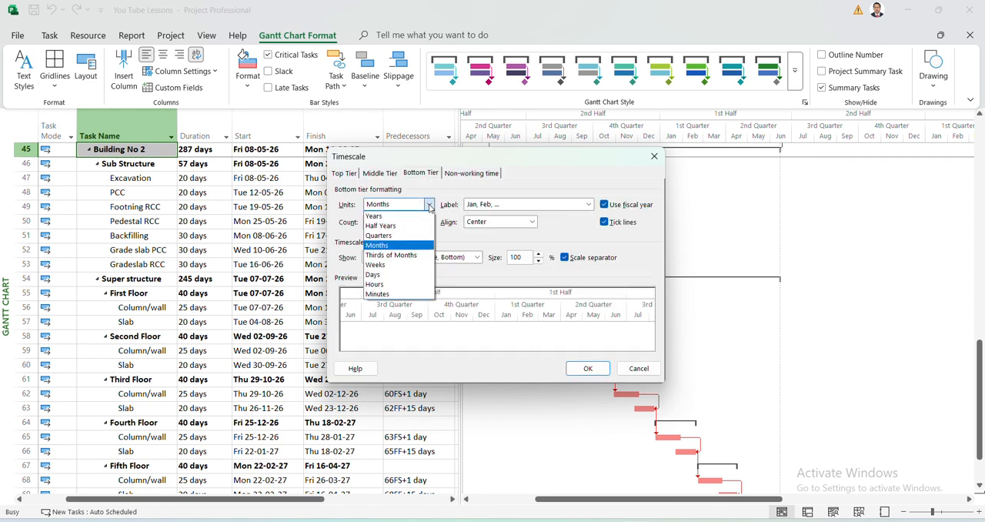
click(386, 274)
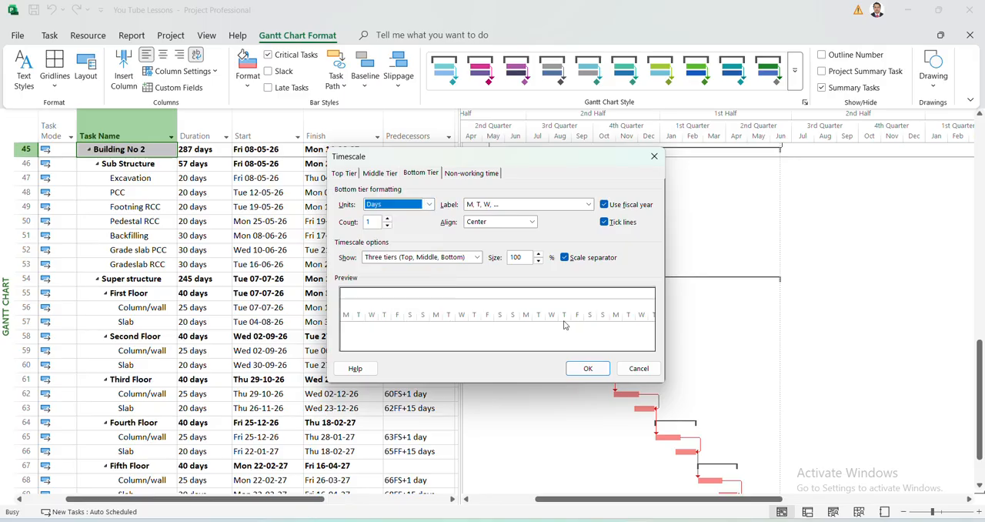
click(588, 368)
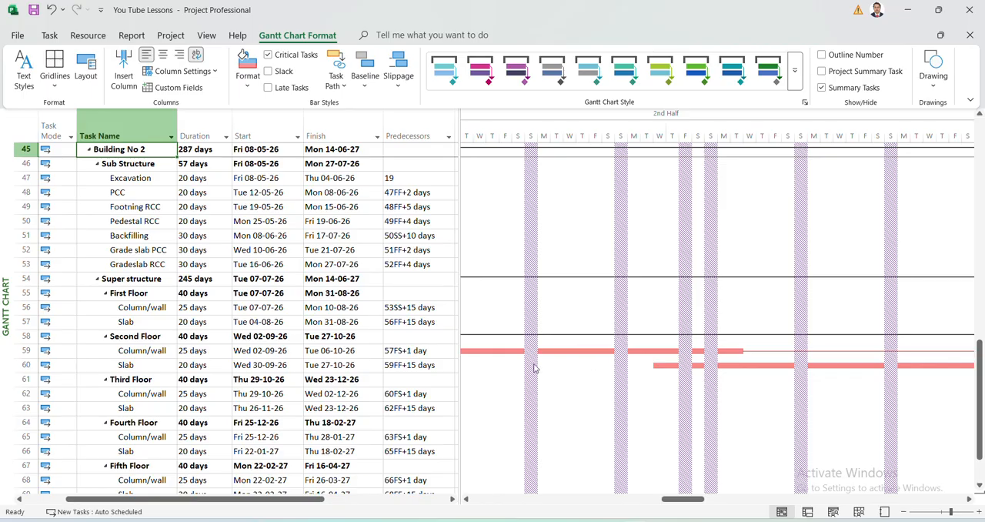
Set the timescale's non-working time to draw behind the task bars and apply the setting.
right_click(535, 124)
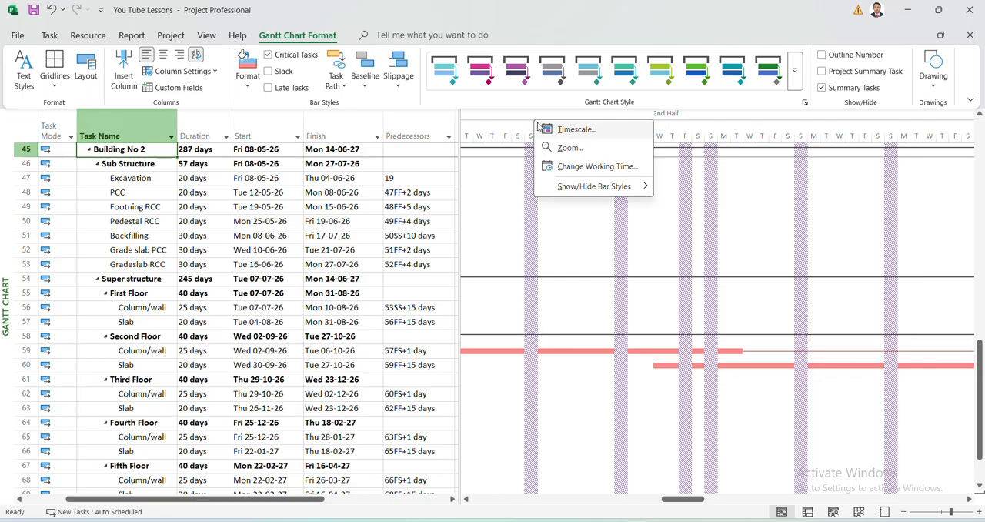
click(566, 133)
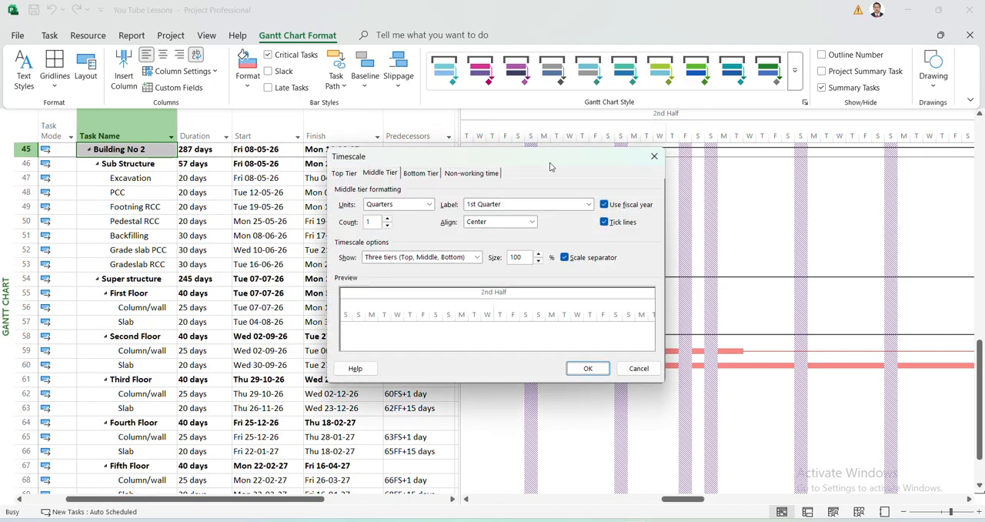
click(479, 173)
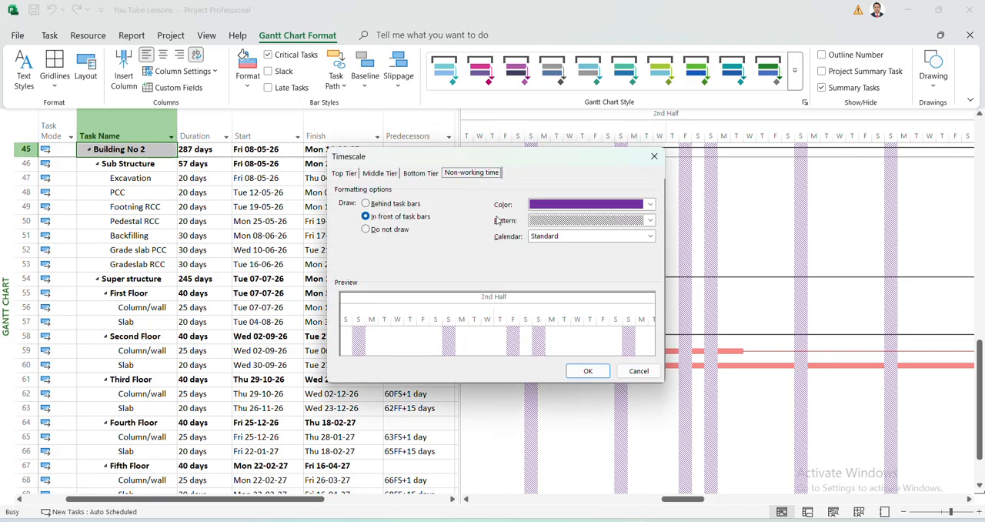
click(367, 203)
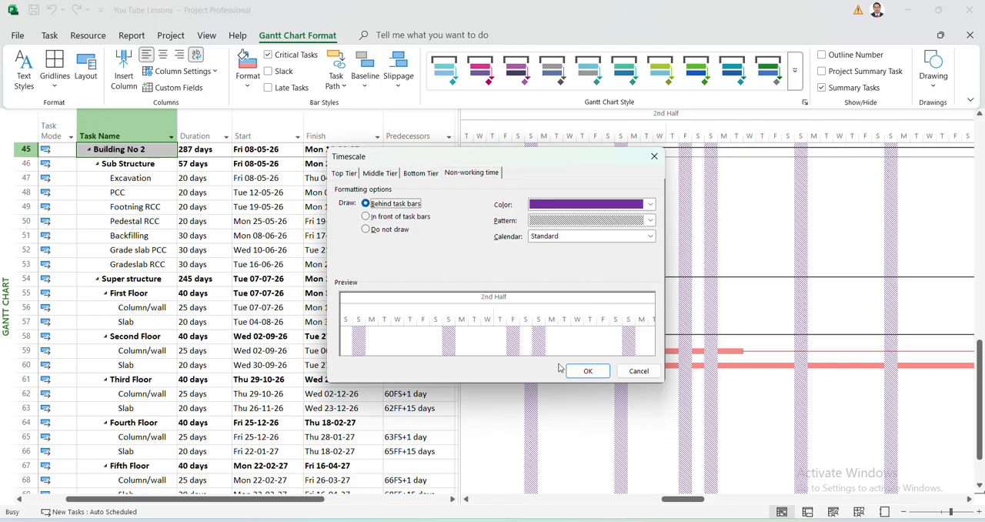
click(589, 371)
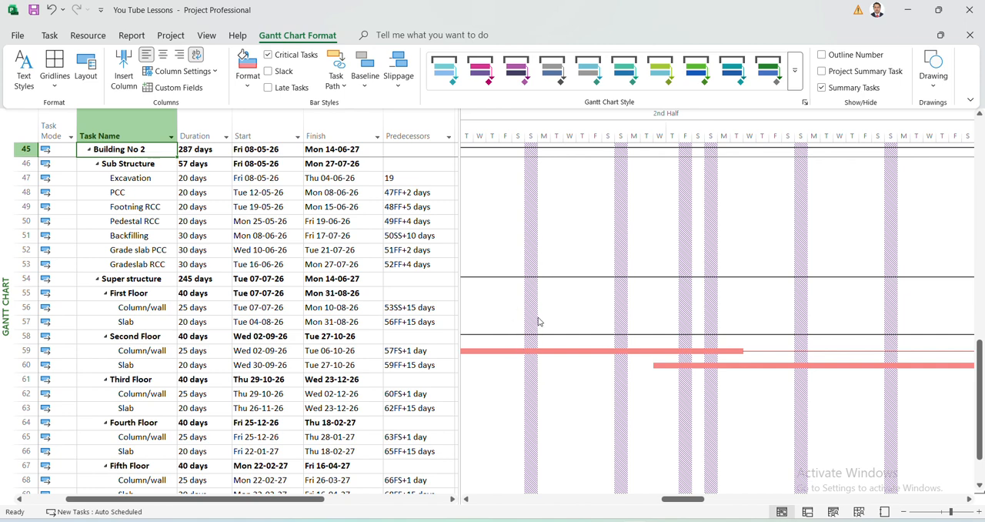
Change the non-working time pattern from diagonal hatch to a solid fill and apply it to the Gantt chart.
right_click(545, 124)
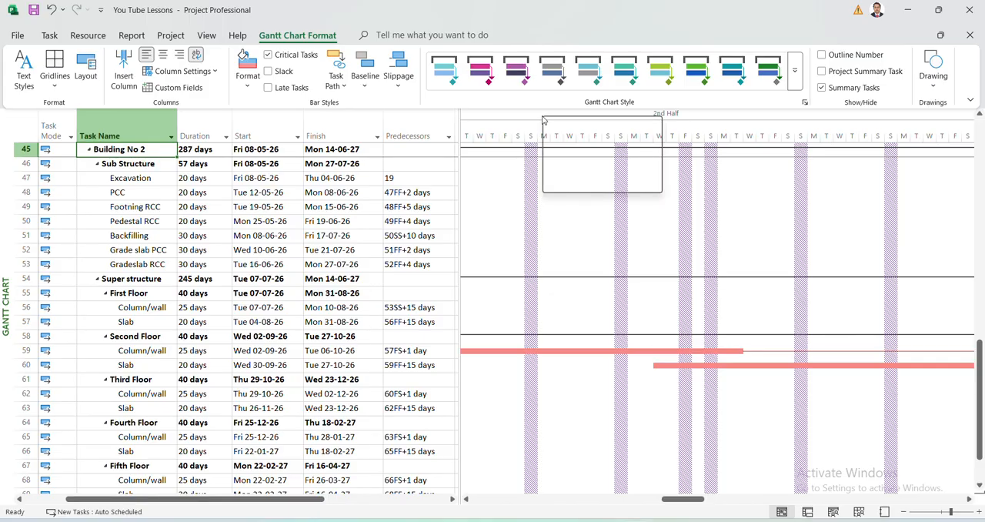
click(559, 129)
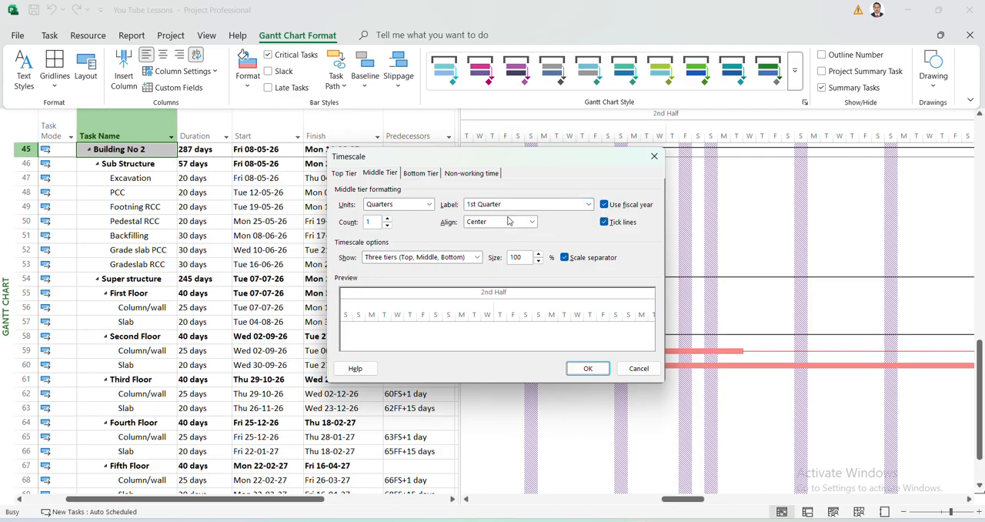
click(475, 174)
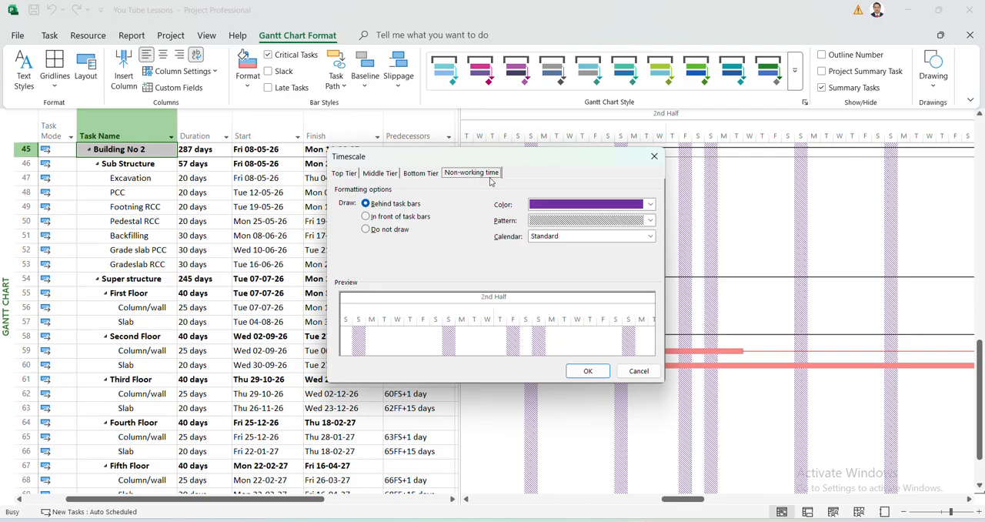
click(604, 221)
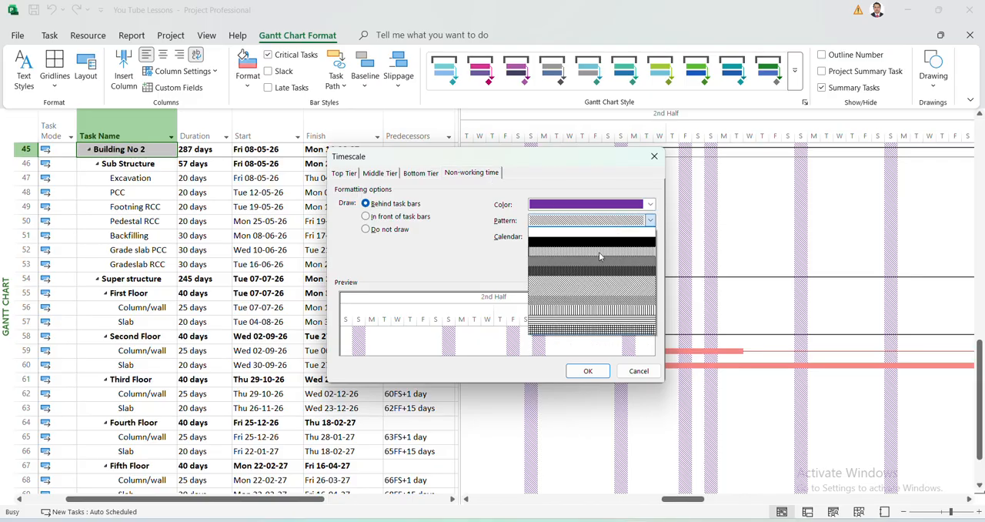
click(600, 247)
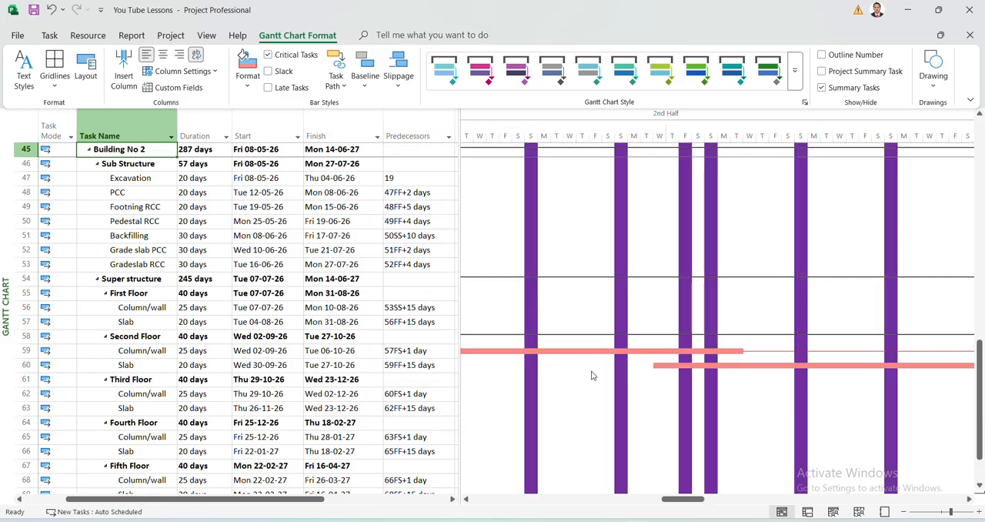
Set the non-working time pattern to the blank, unfilled option and apply the timescale settings.
right_click(534, 282)
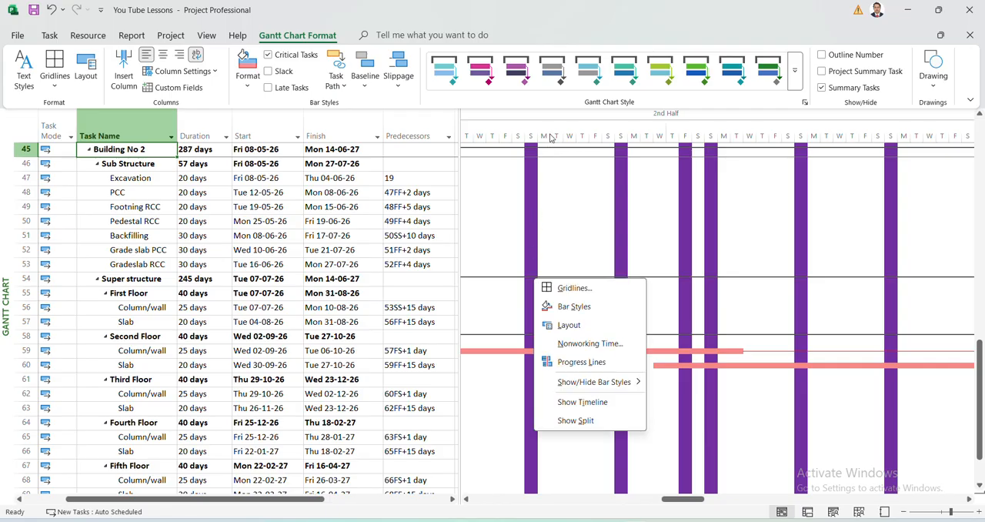
click(519, 119)
right_click(520, 119)
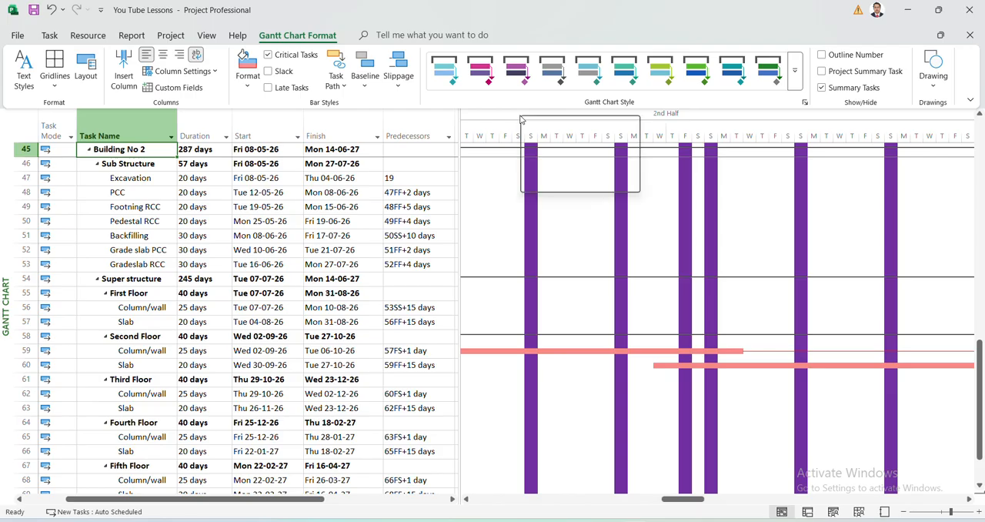
click(559, 129)
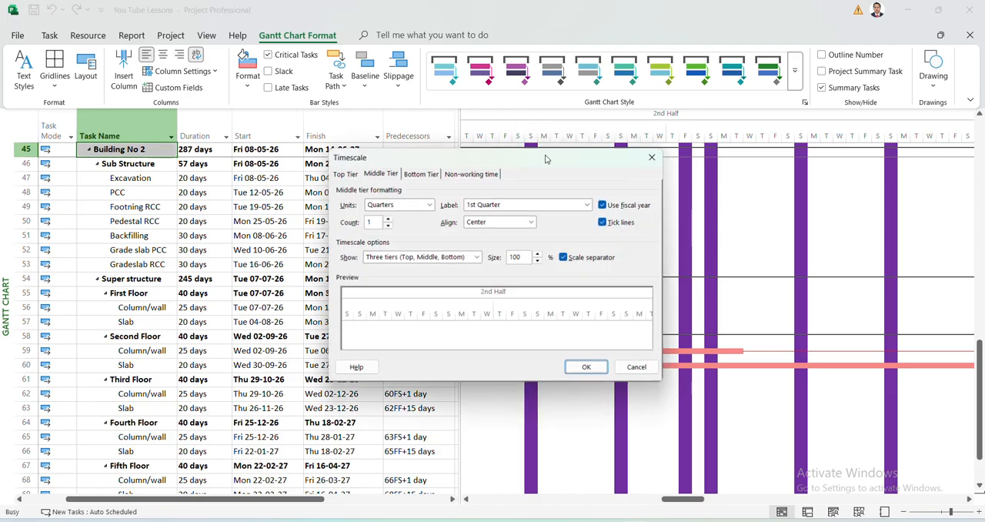
click(464, 172)
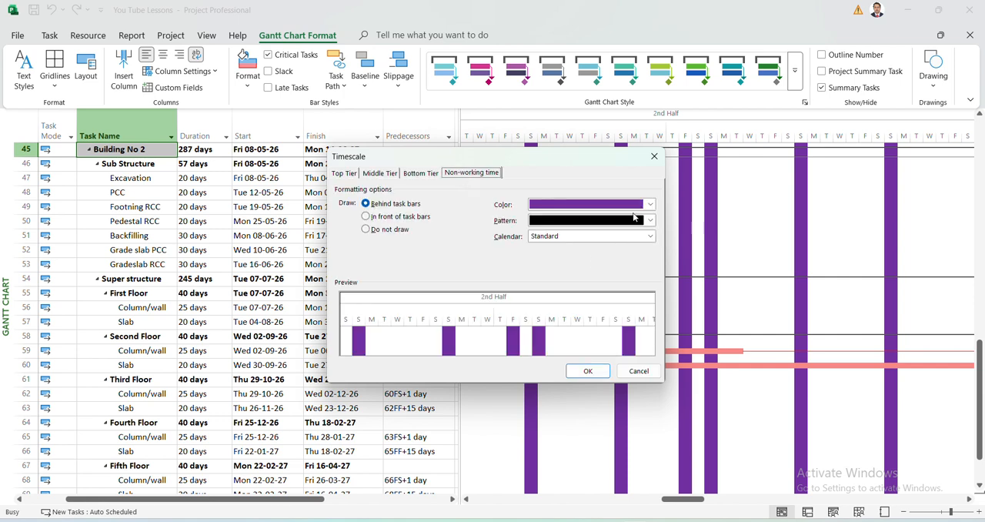
click(644, 222)
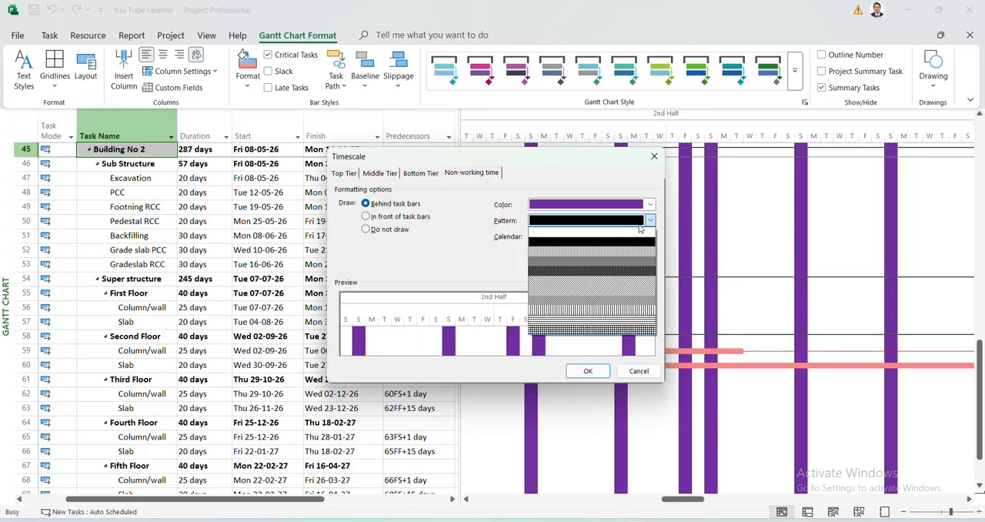
click(594, 232)
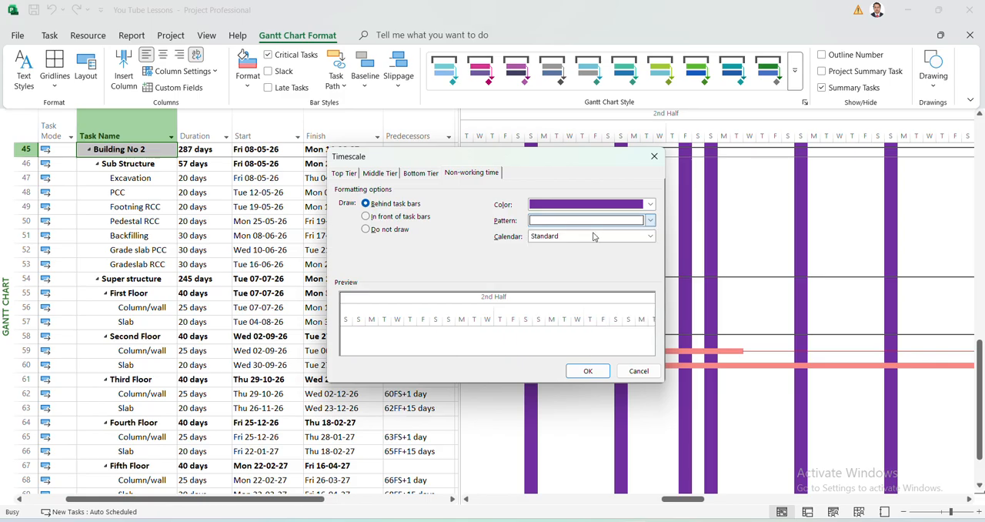
click(588, 371)
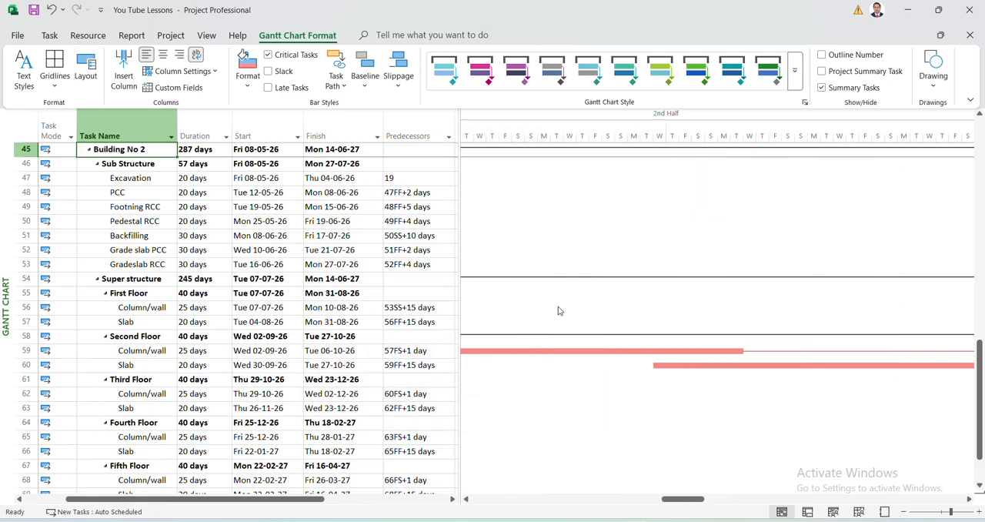
Give non-working time the solid fill pattern with white as its color, and apply the timescale settings.
right_click(536, 120)
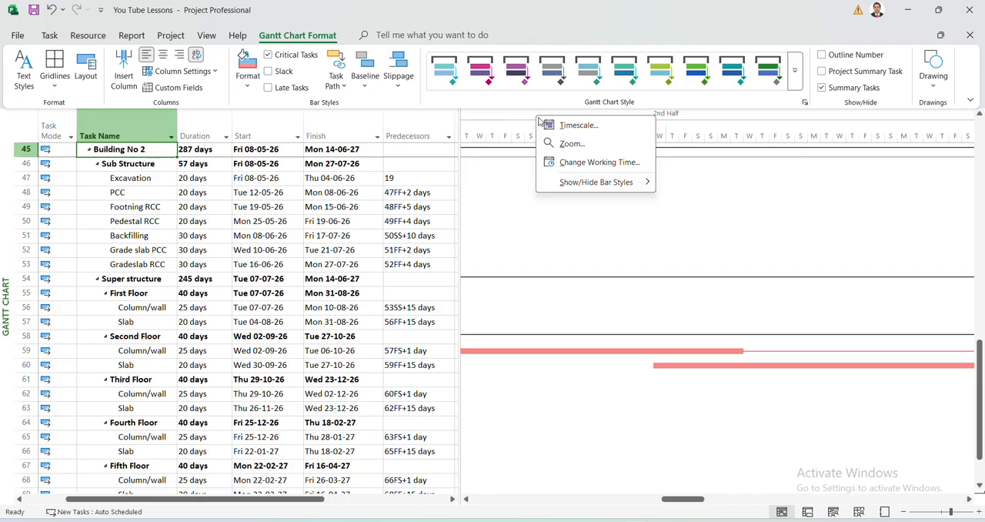
click(567, 129)
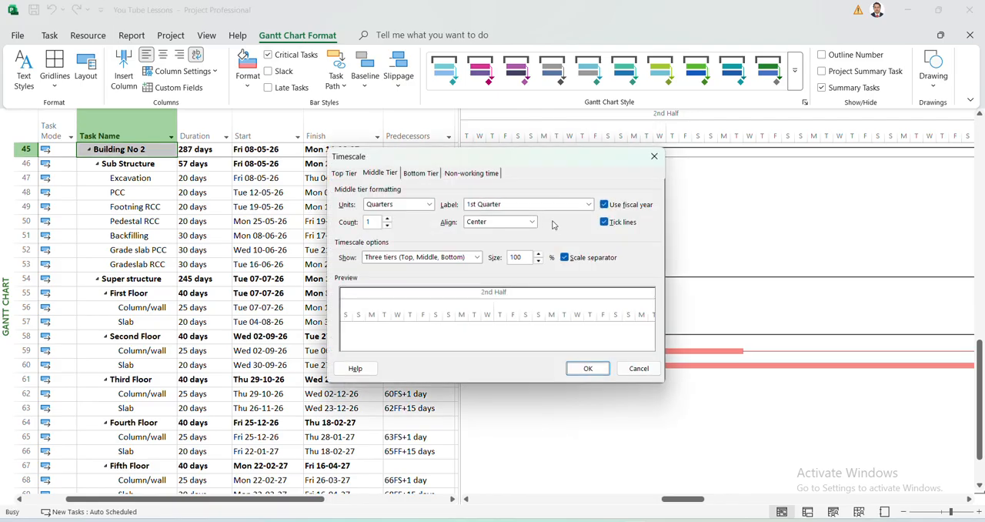
click(470, 174)
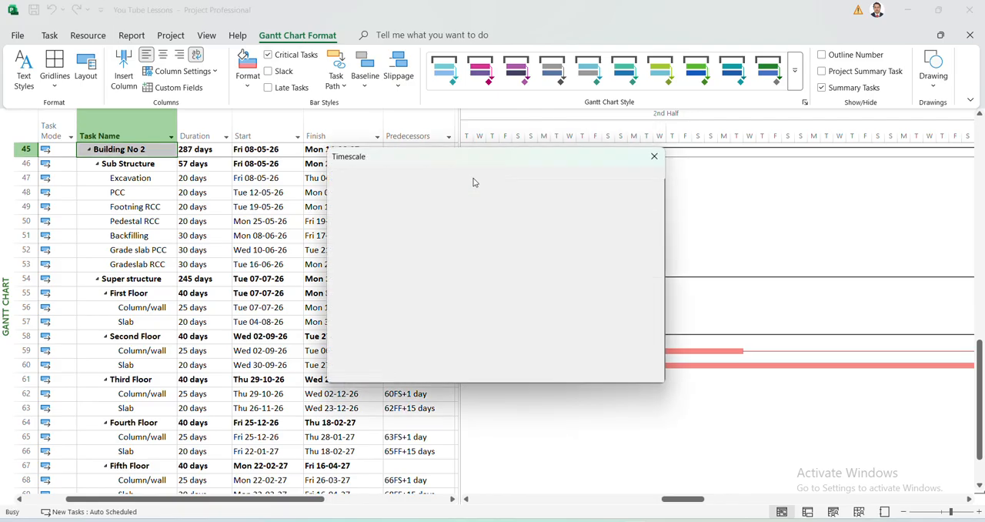
click(580, 222)
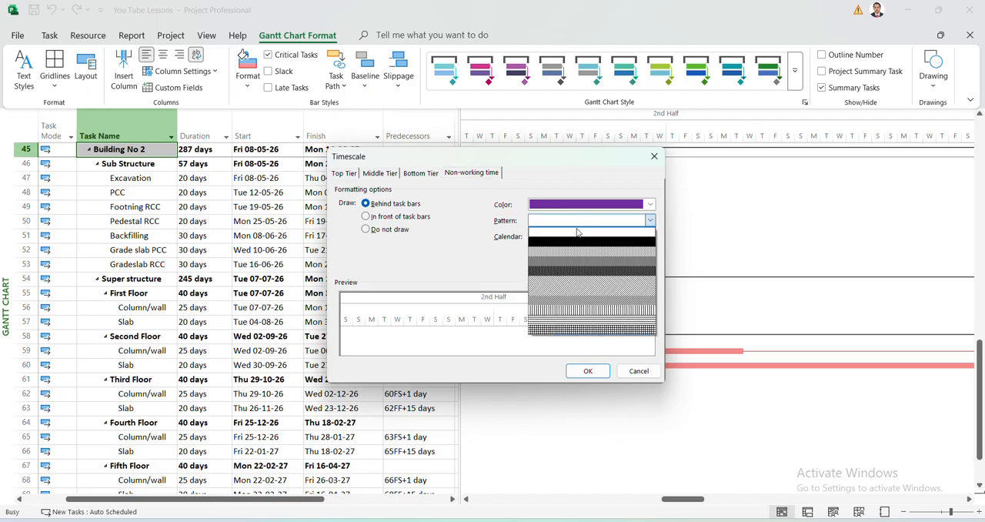
click(573, 245)
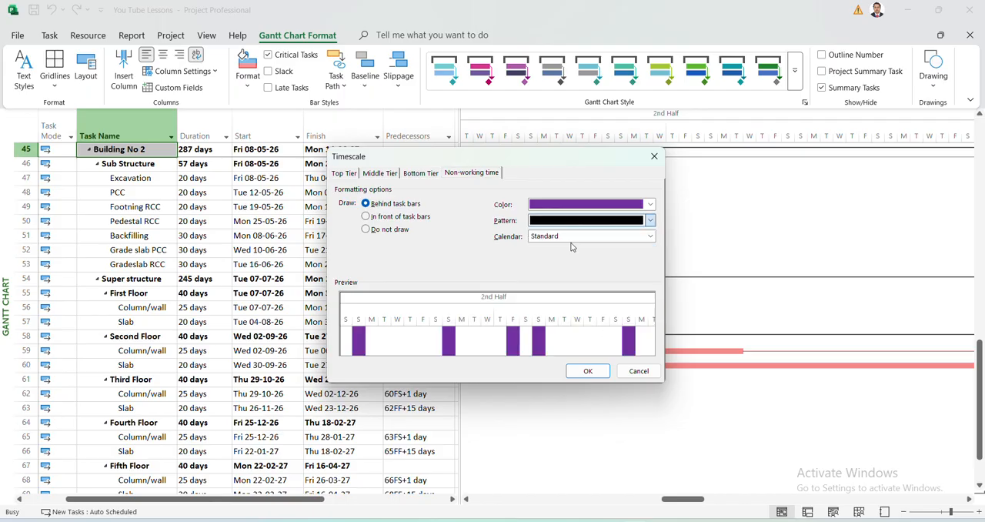
click(589, 204)
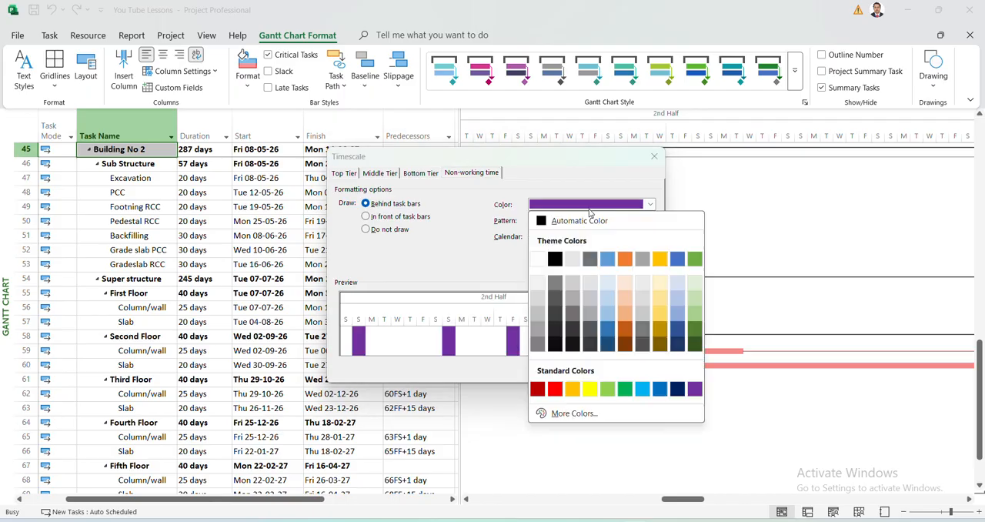
click(538, 259)
click(588, 371)
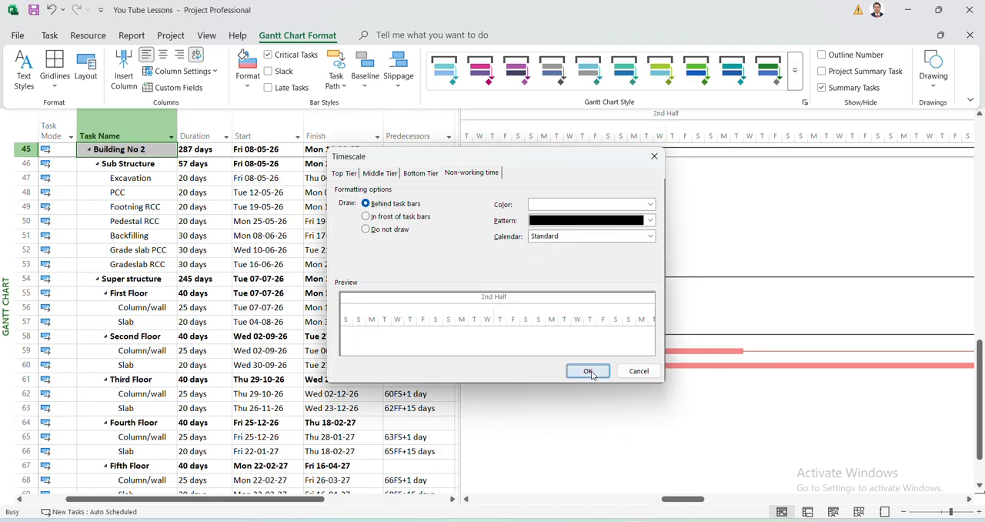
Change the non-working time color to the light gray theme color and apply it to the Gantt chart.
right_click(547, 117)
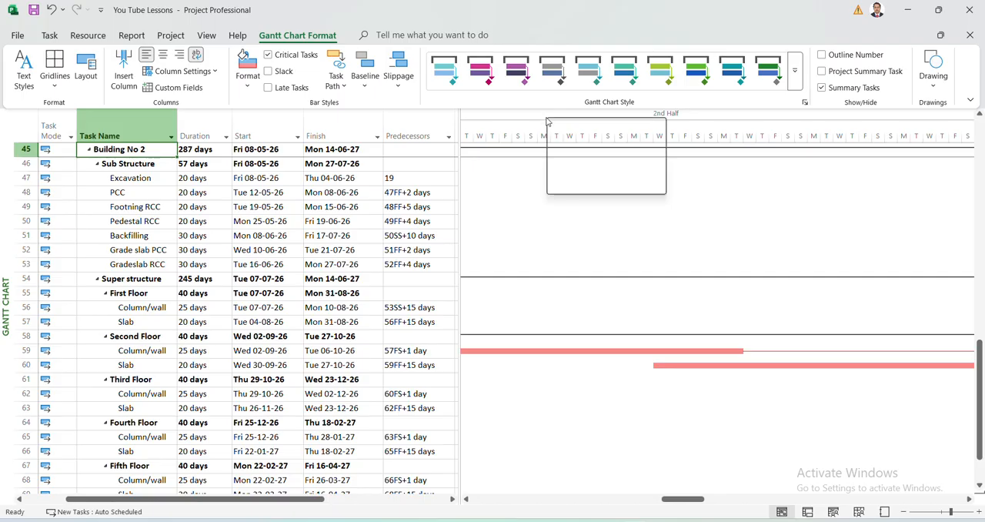
click(567, 129)
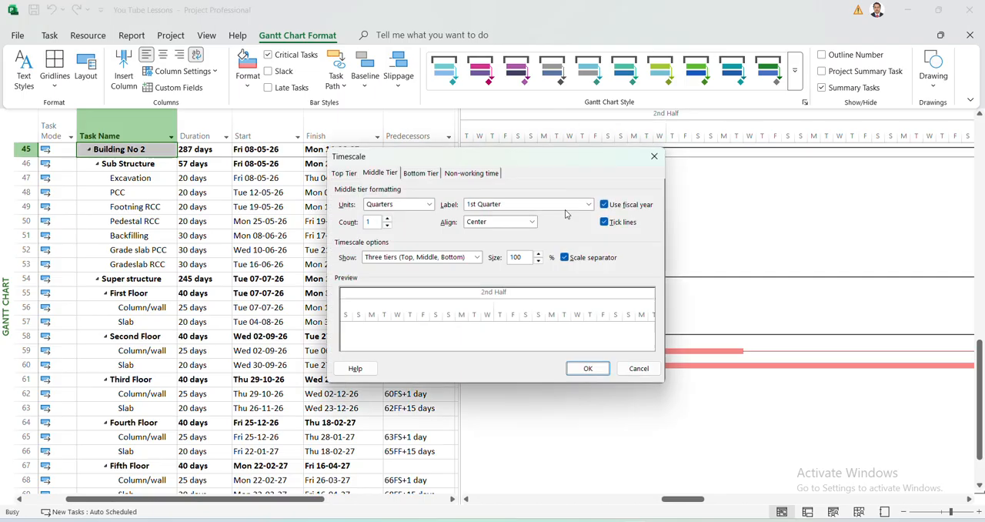
click(464, 180)
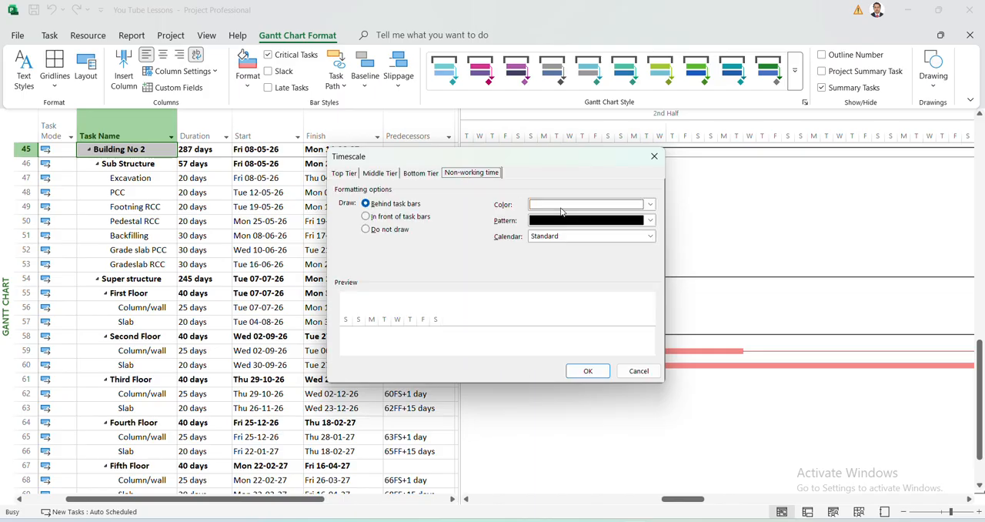
click(561, 204)
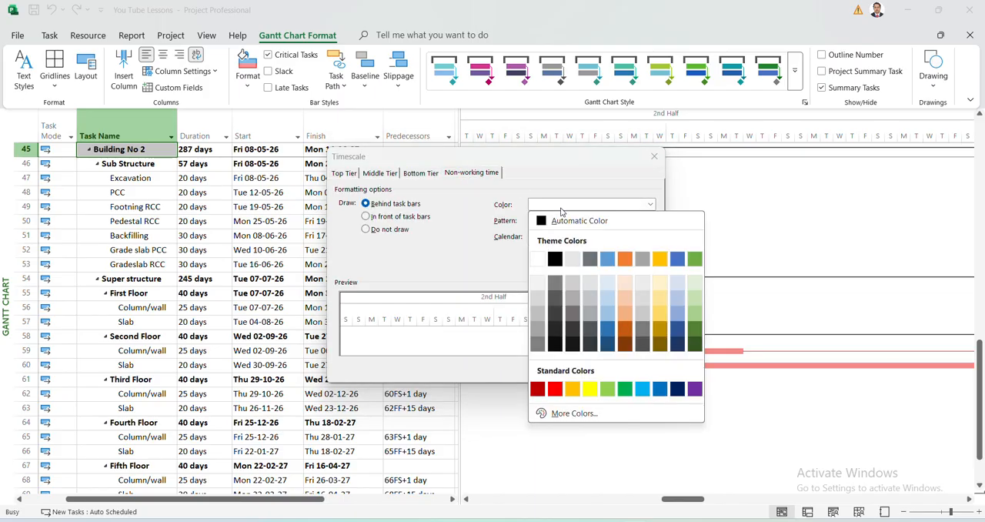
click(573, 259)
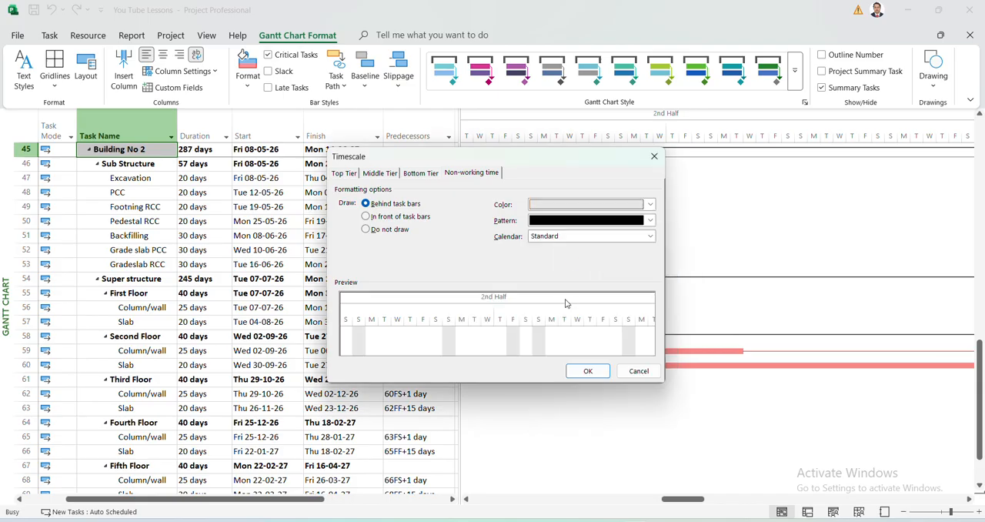
click(583, 370)
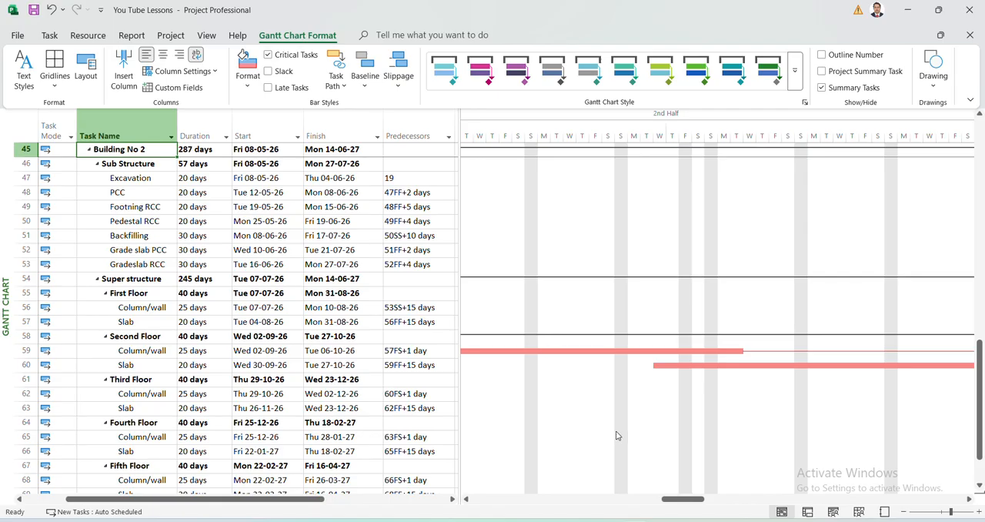